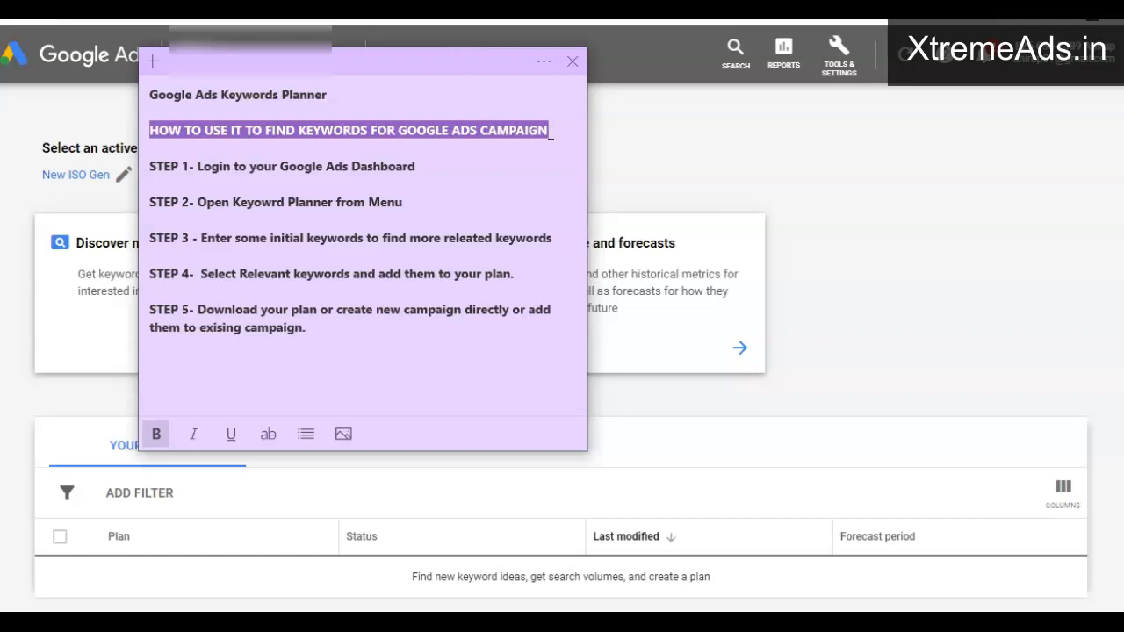
Review STEP 1 and STEP 2 of the Keyword Planner outline in the sticky note, highlighting each line
left_click_drag(149, 166, 431, 164)
left_click(642, 156)
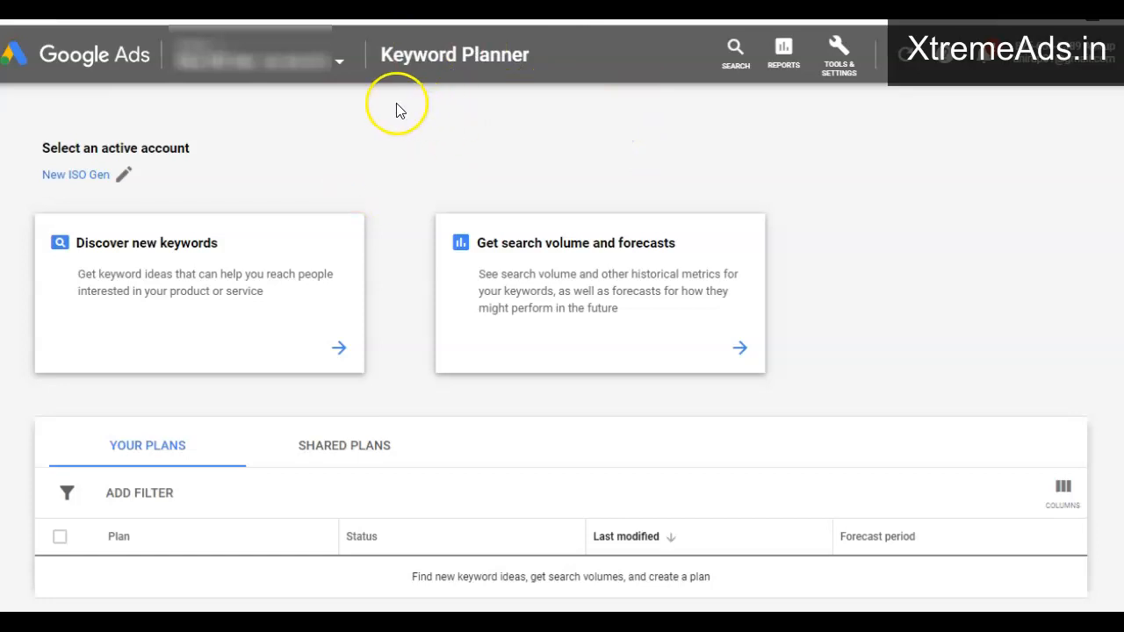
key("alt+Tab")
left_click(227, 207)
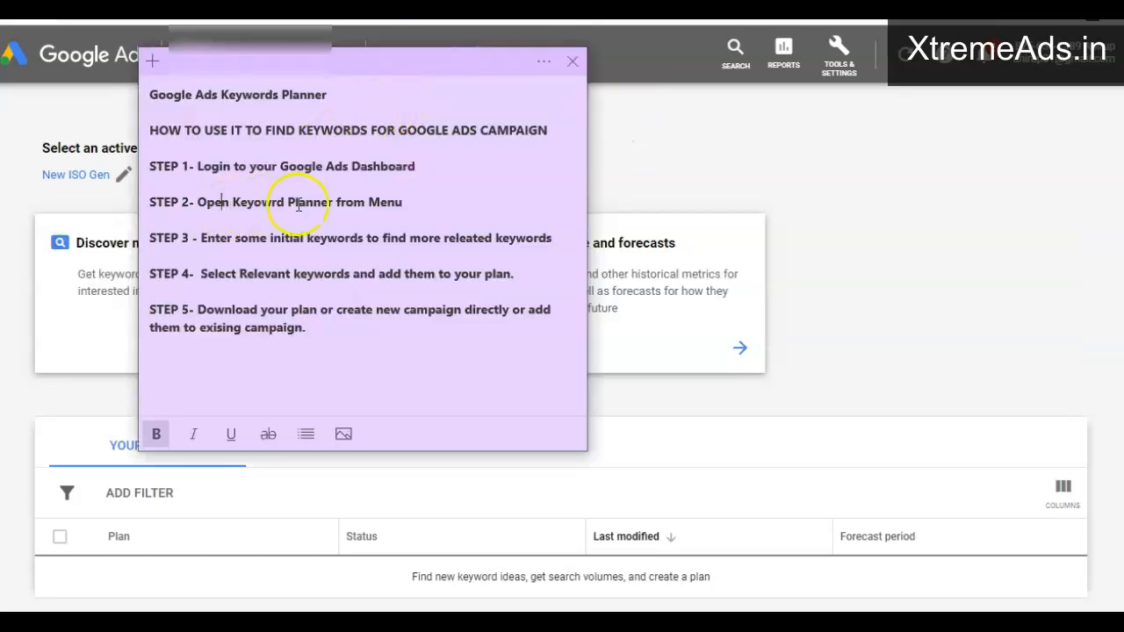
left_click_drag(402, 202, 160, 201)
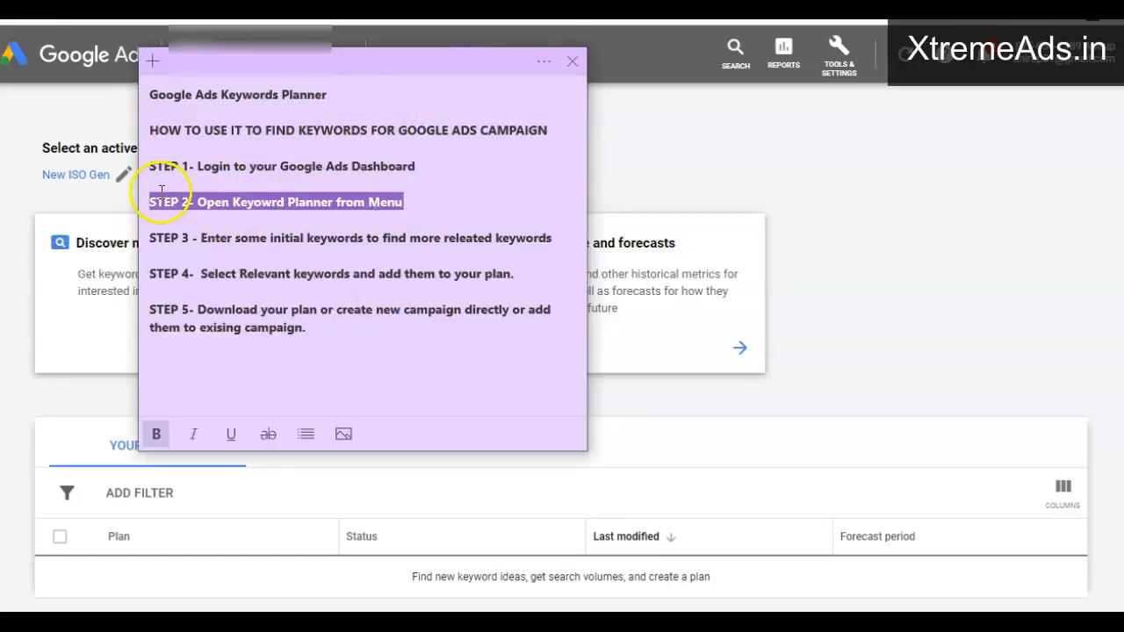
left_click(88, 200)
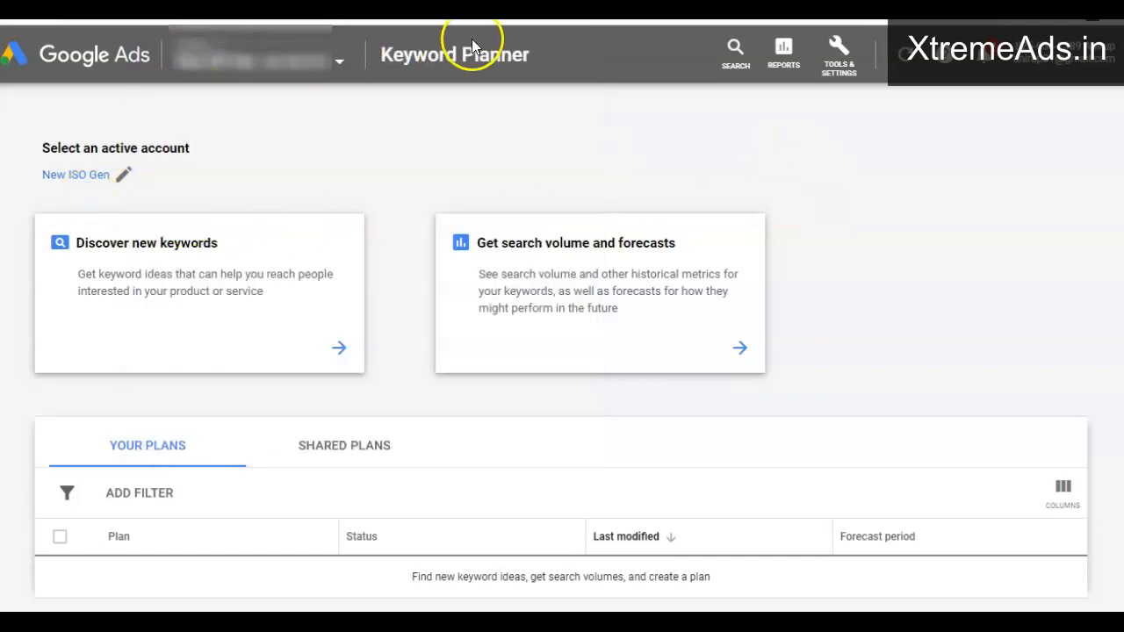
Point out Tools & Settings and the Keyword Planner entry with on-screen markings, and open Keyword Planner from the planning tools
mouse_move(654, 179)
left_mouse_down()
mouse_move(712, 123)
mouse_move(798, 68)
mouse_move(830, 65)
mouse_move(820, 63)
left_mouse_up()
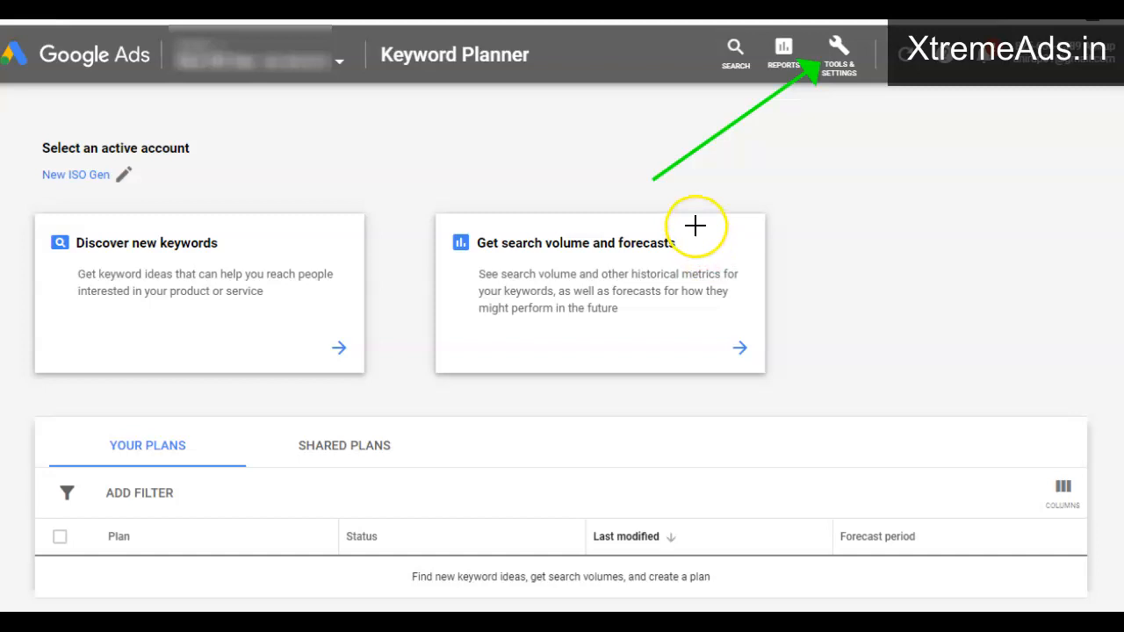
left_click(839, 61)
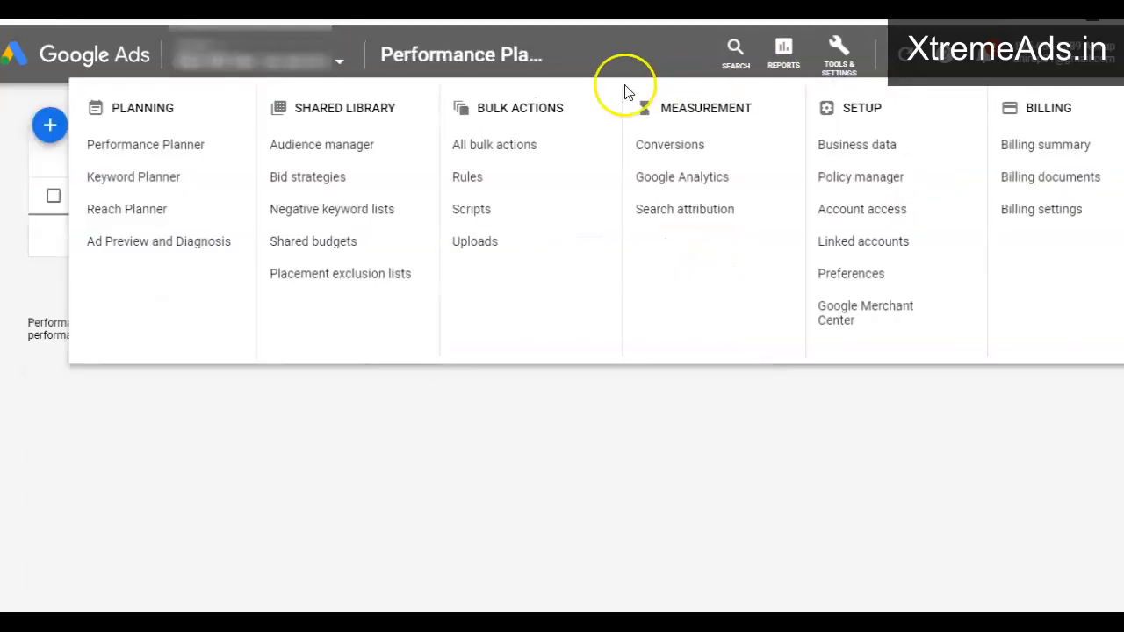
left_click_drag(292, 363, 180, 180)
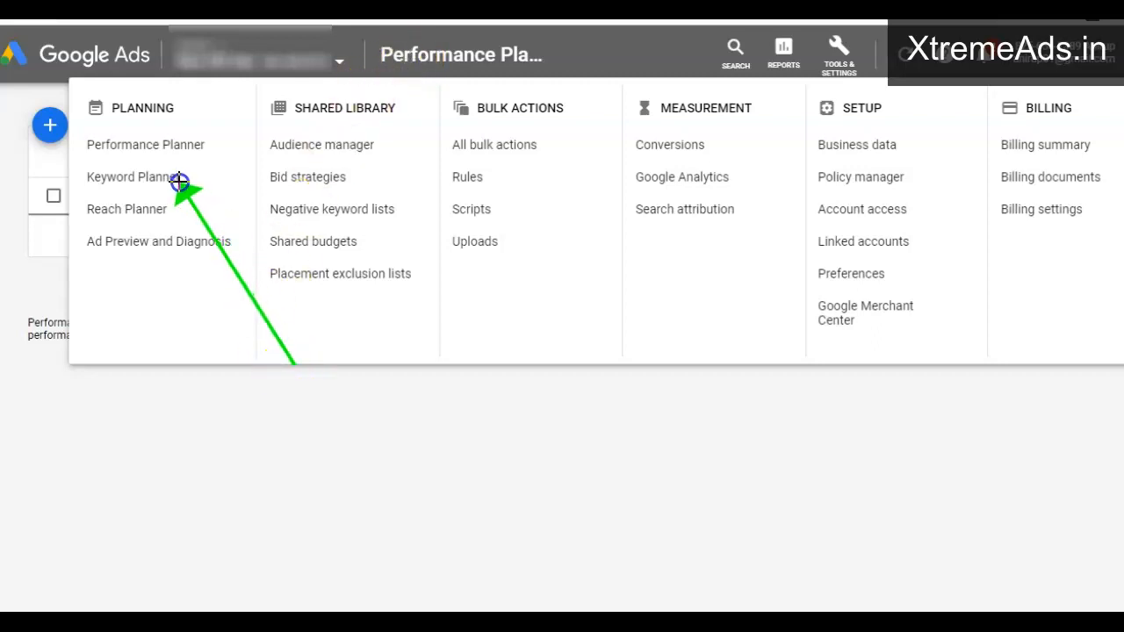
left_click(499, 40)
left_click_drag(74, 161, 220, 192)
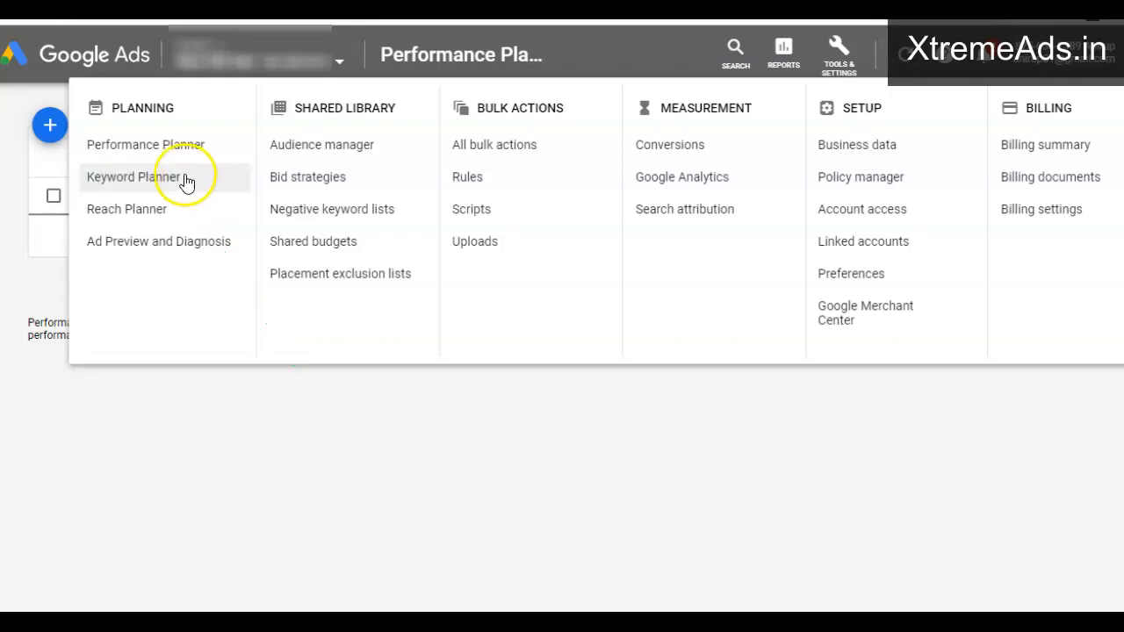
left_click(150, 180)
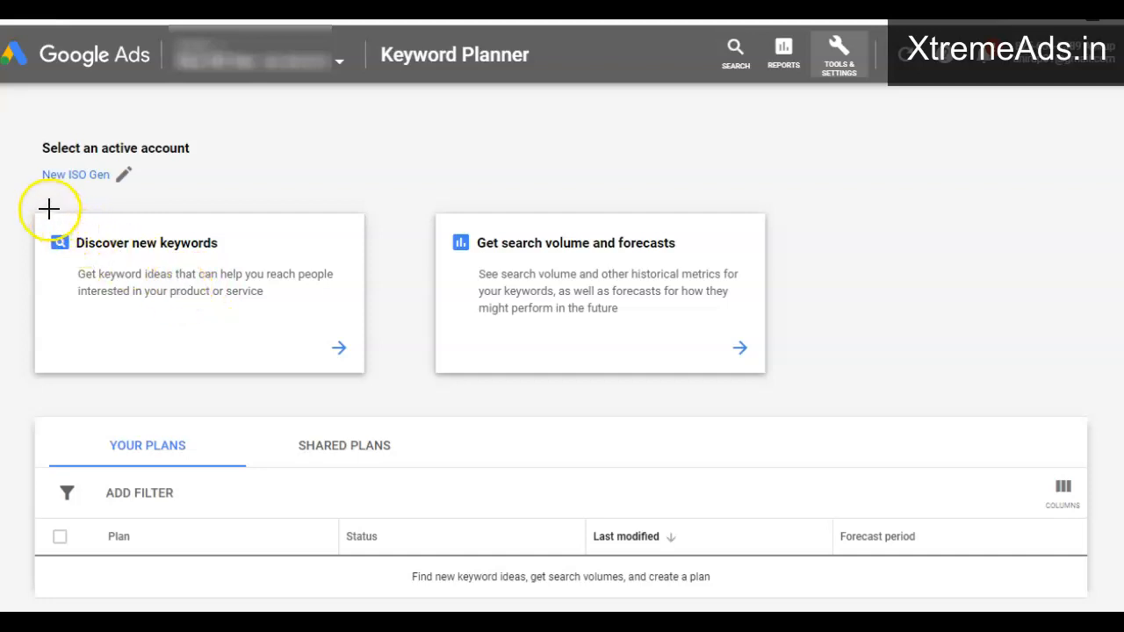
Mark the Discover new keywords card with a green highlight and an arrow, and clear the markings
left_click_drag(38, 207, 389, 383)
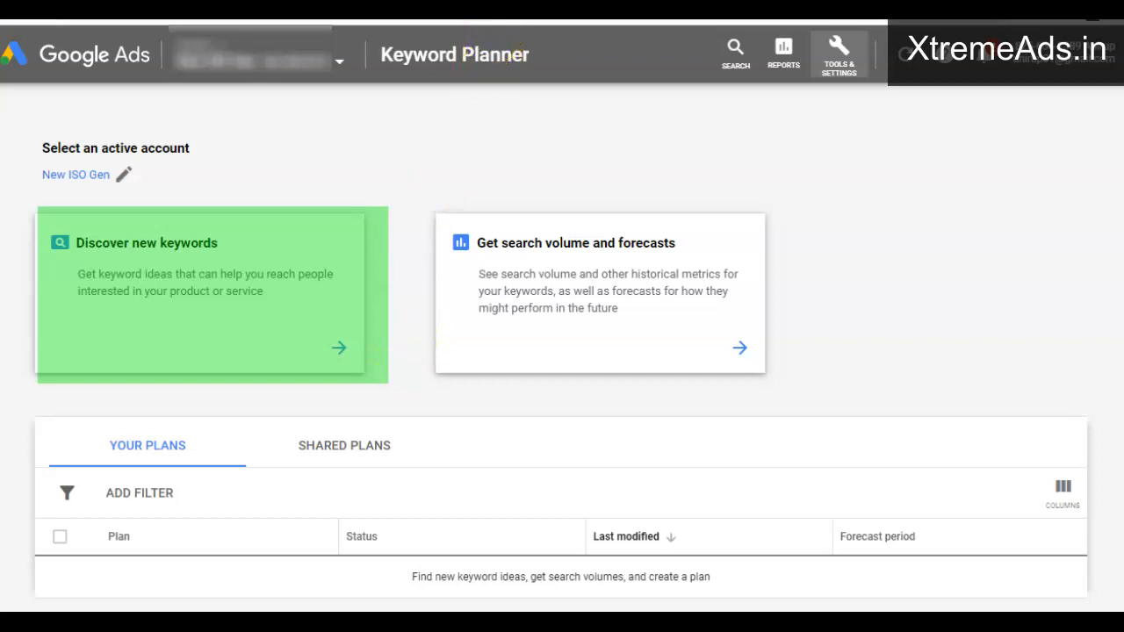
left_click_drag(608, 395, 367, 312)
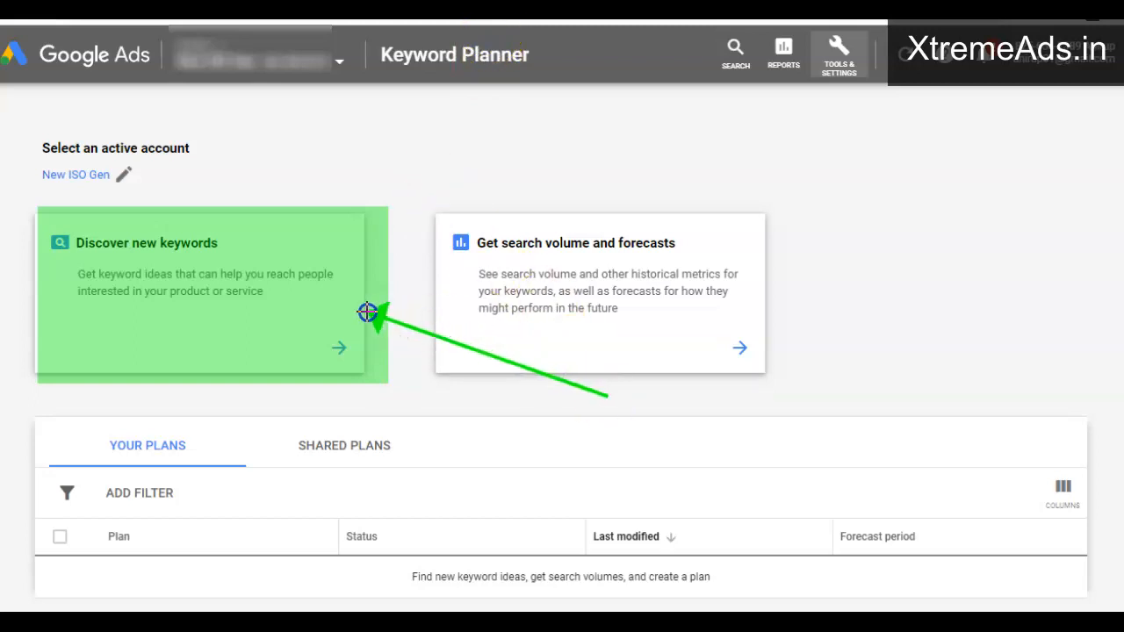
key("Escape")
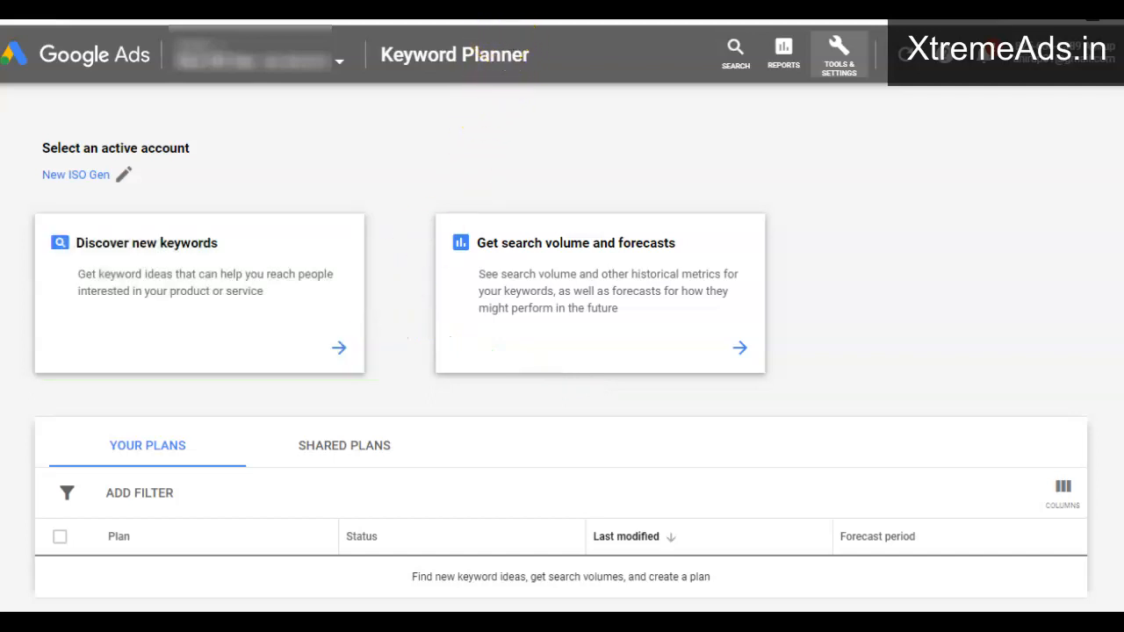
Add an on-screen note reading "Here you will enter some keywords to get more idea of new keywords with search volume."
mouse_move(715, 125)
left_mouse_down()
mouse_move(747, 347)
mouse_move(991, 485)
left_mouse_up()
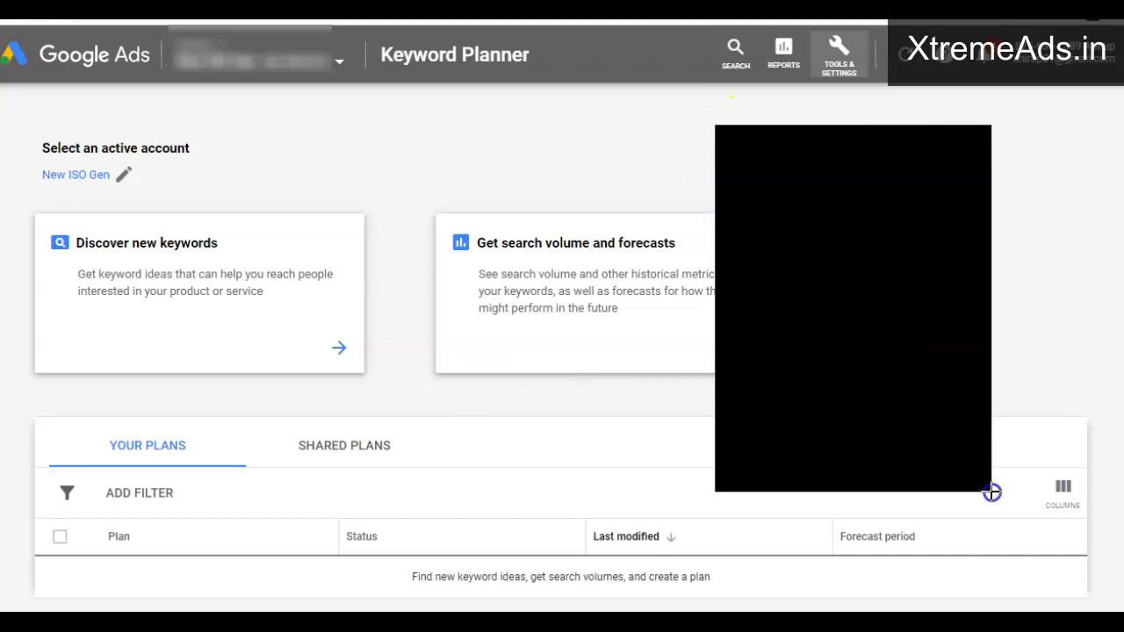
left_click(760, 171)
type("H")
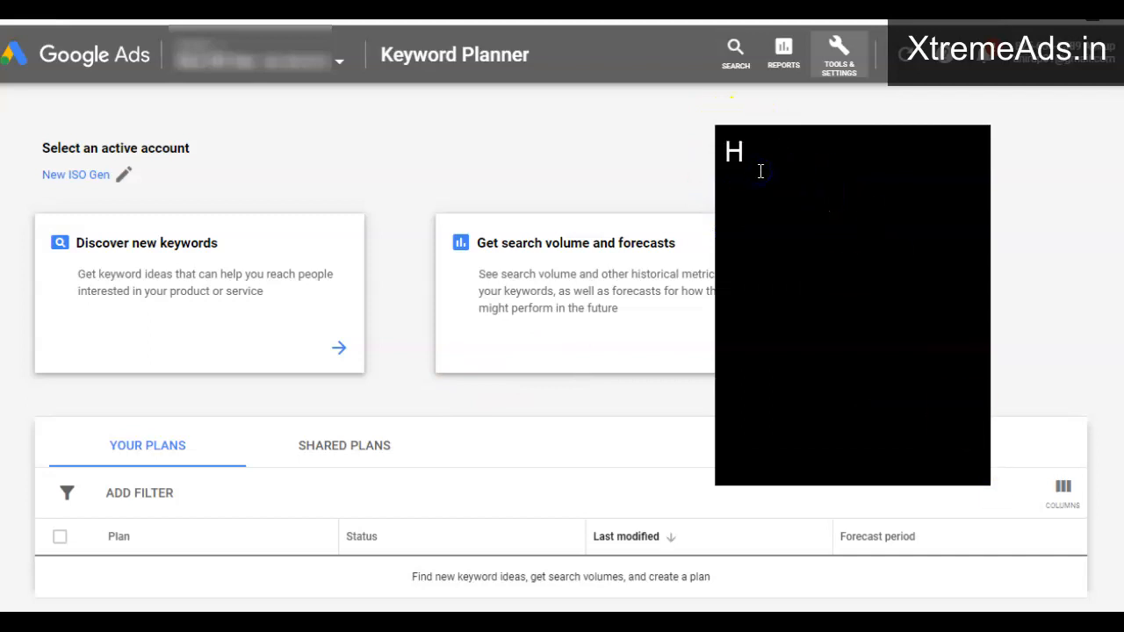
type("ere you wi")
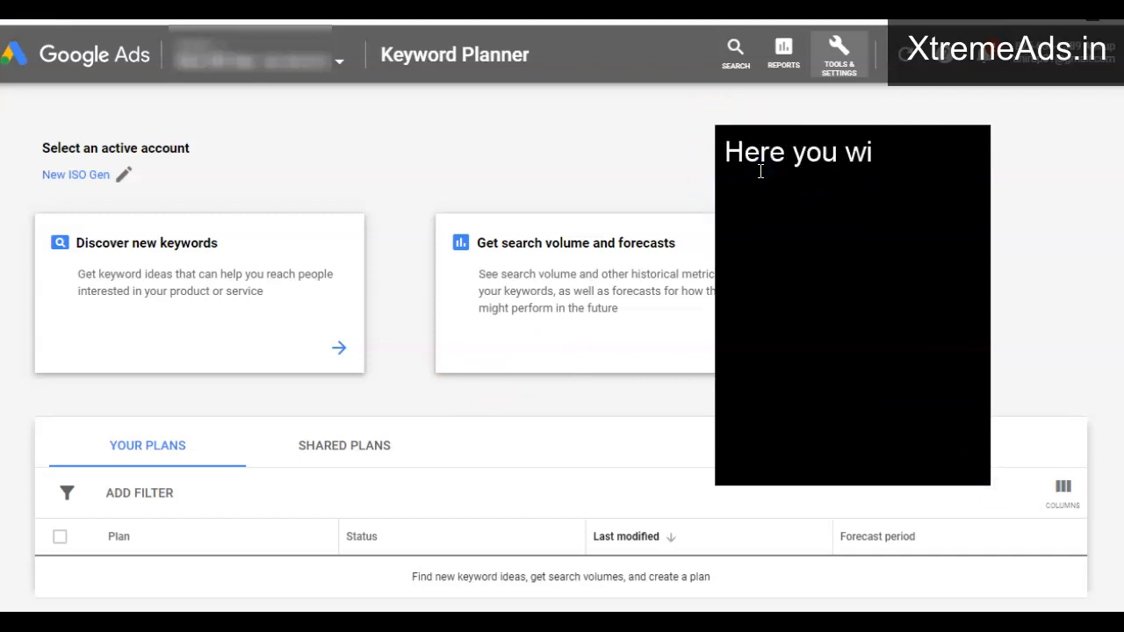
type("ll enter some")
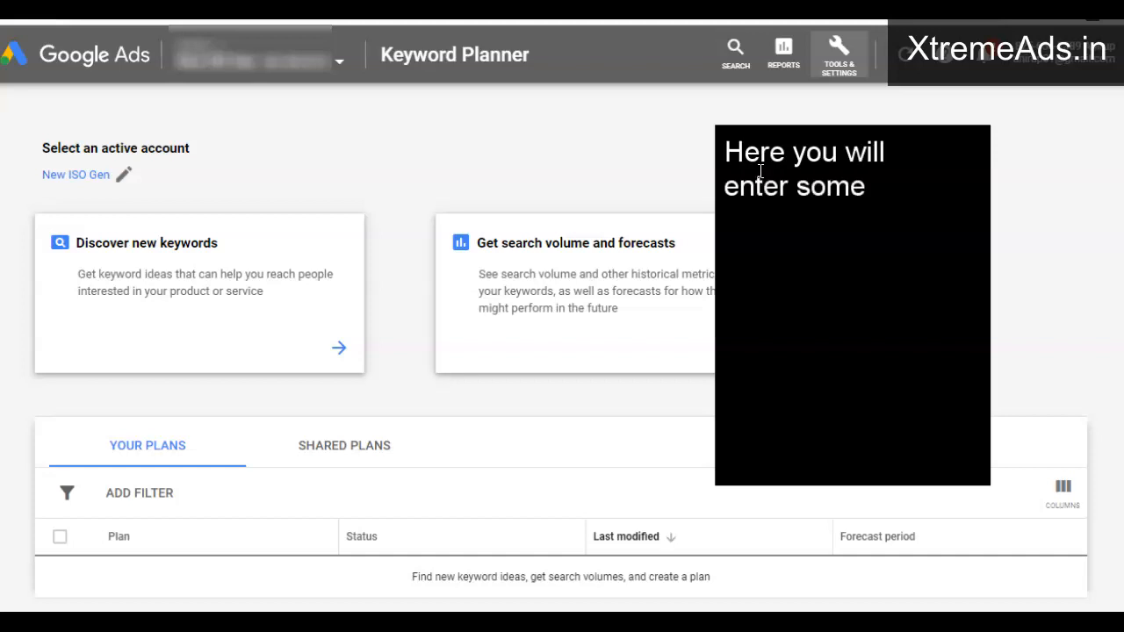
type(" keywords to")
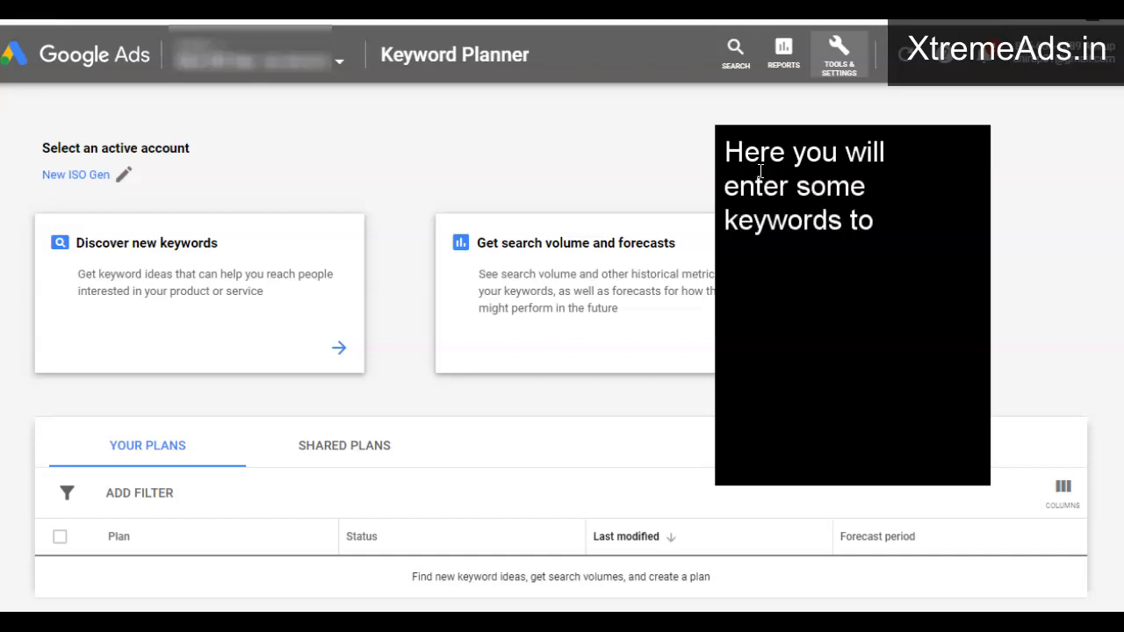
type(" get more")
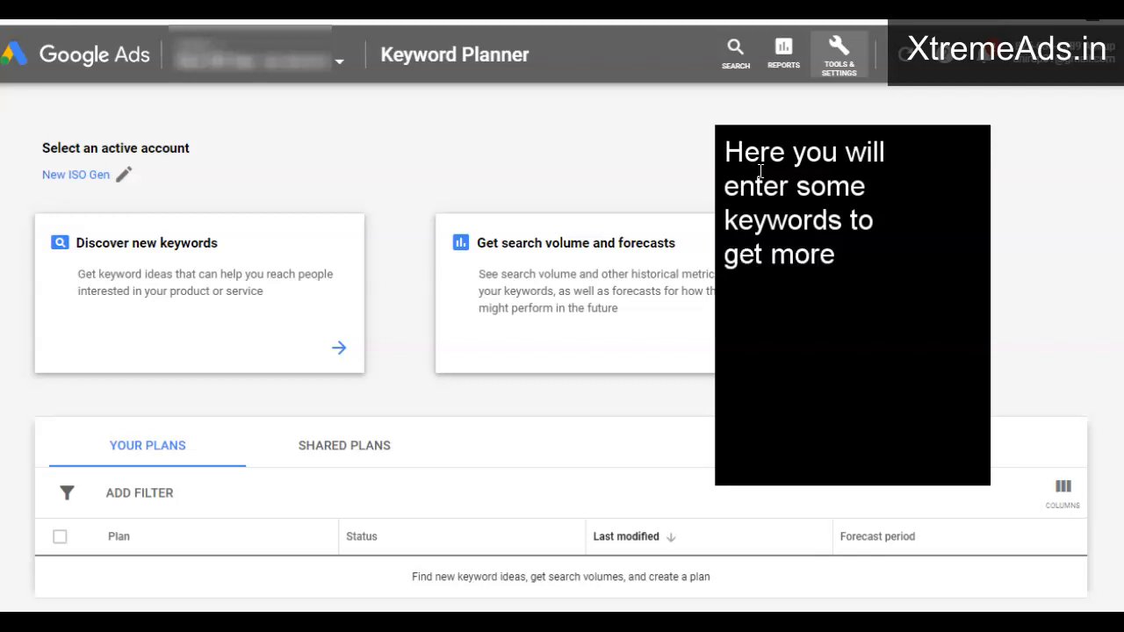
type(" idea of n")
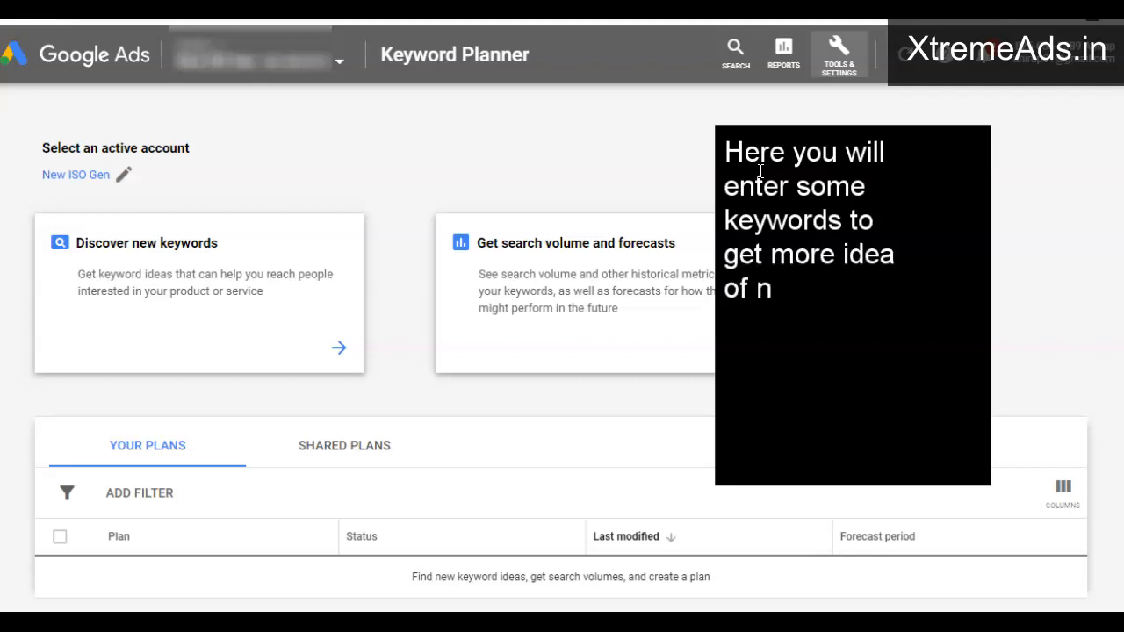
type("ew keywords w")
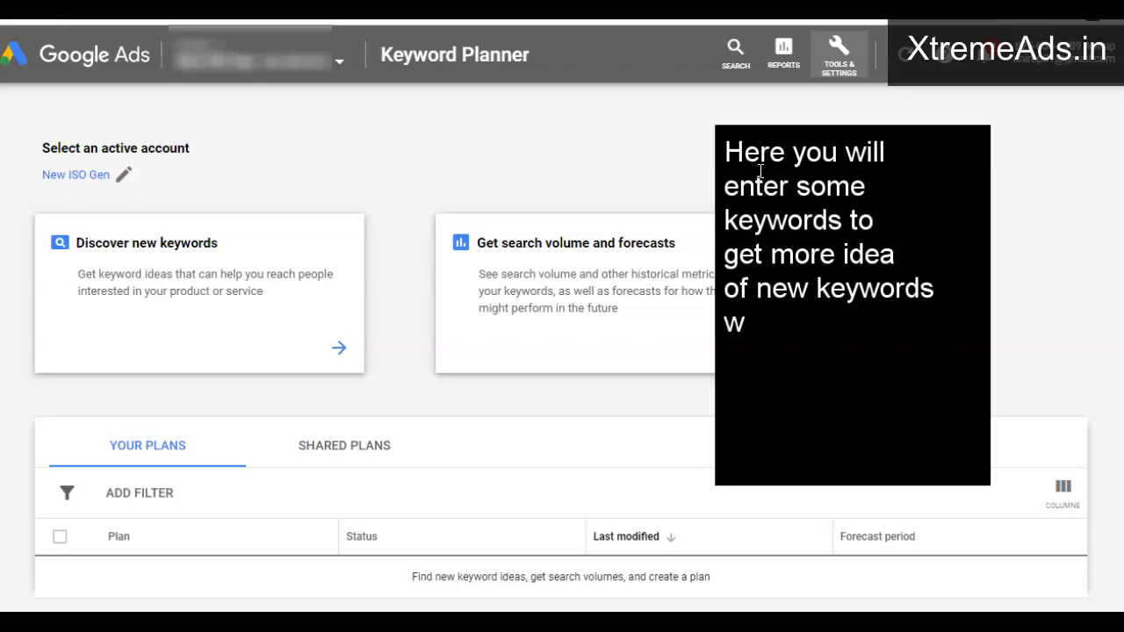
type("ith search volume.")
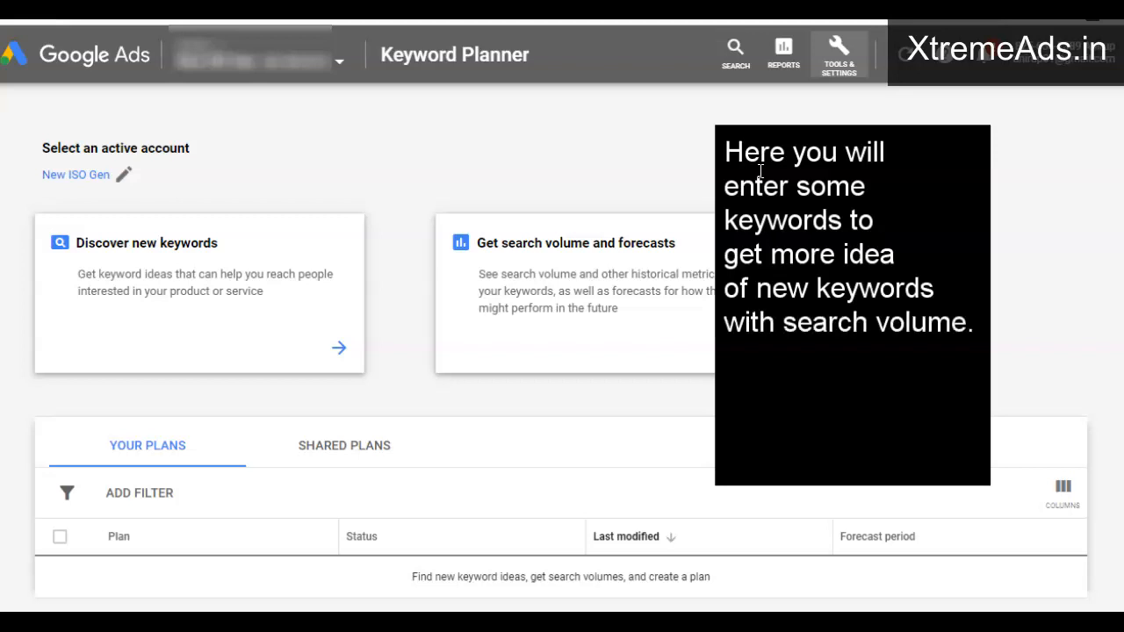
Add a second on-screen note reading "We will find keyword for a dental clinic", and clear both notes
mouse_move(286, 329)
left_mouse_down()
mouse_move(557, 502)
mouse_move(578, 562)
mouse_move(566, 575)
left_mouse_up()
left_click(326, 395)
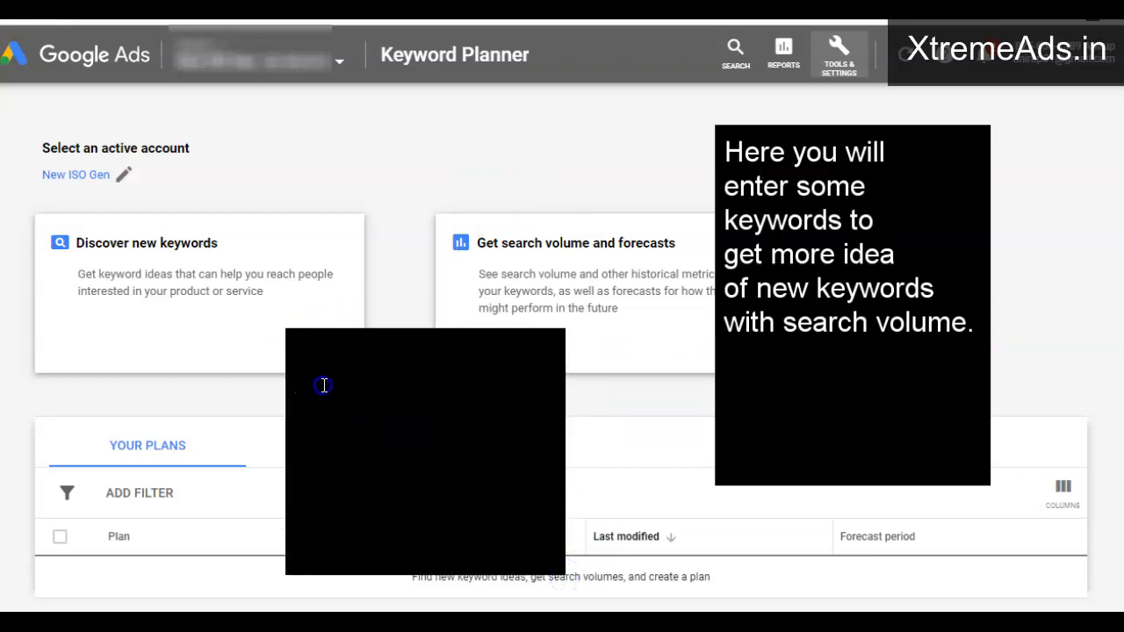
type("We wi")
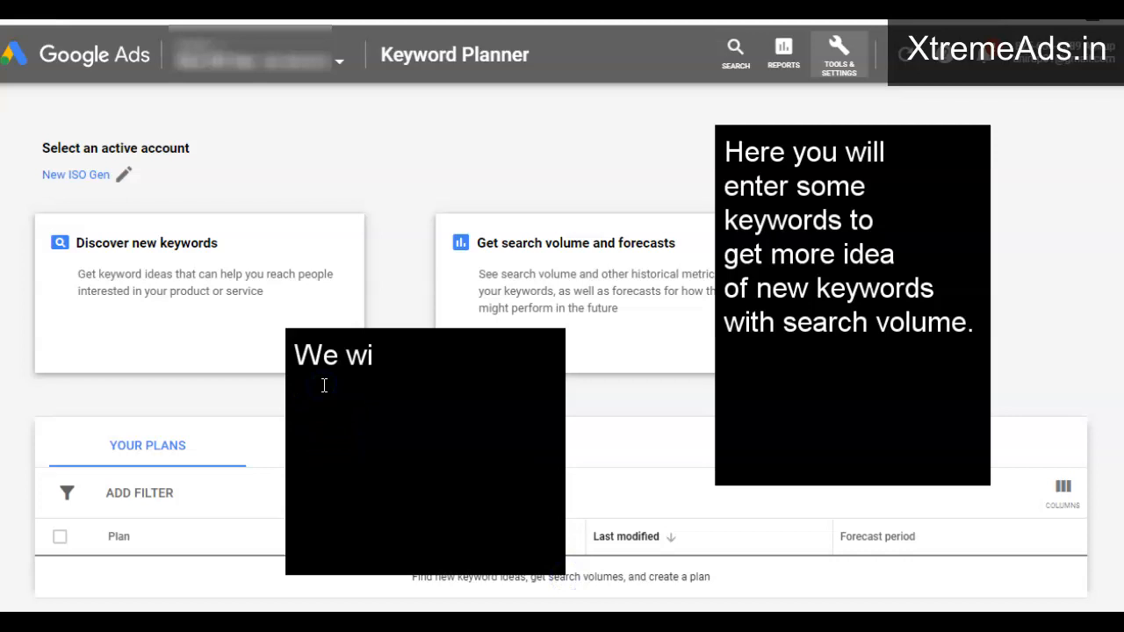
type("ll find keyword")
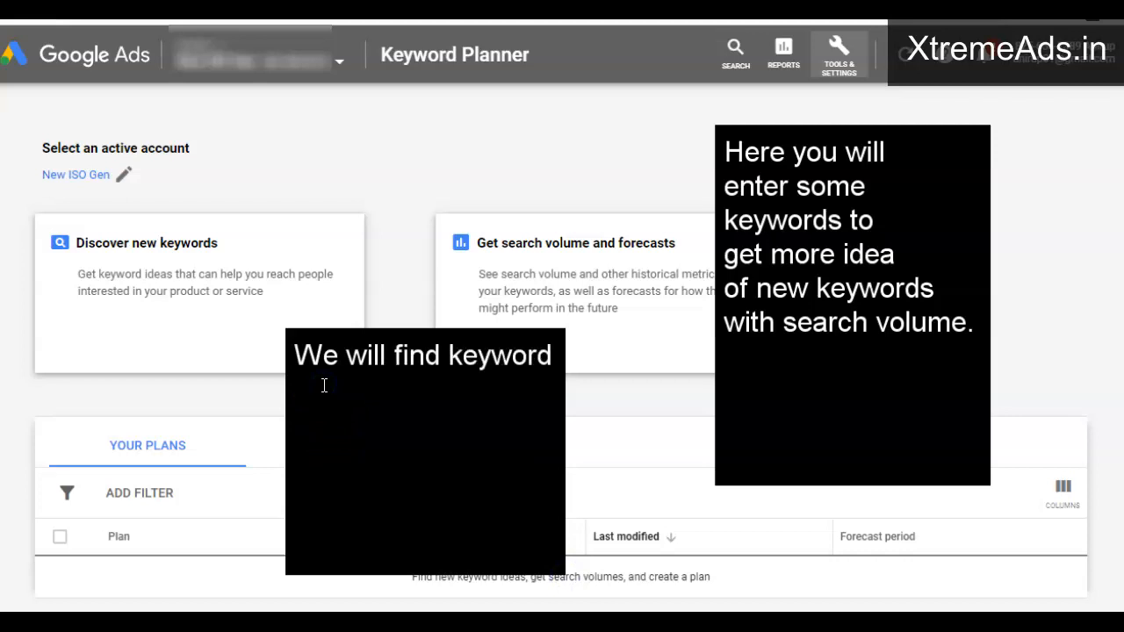
type(" for a dental click")
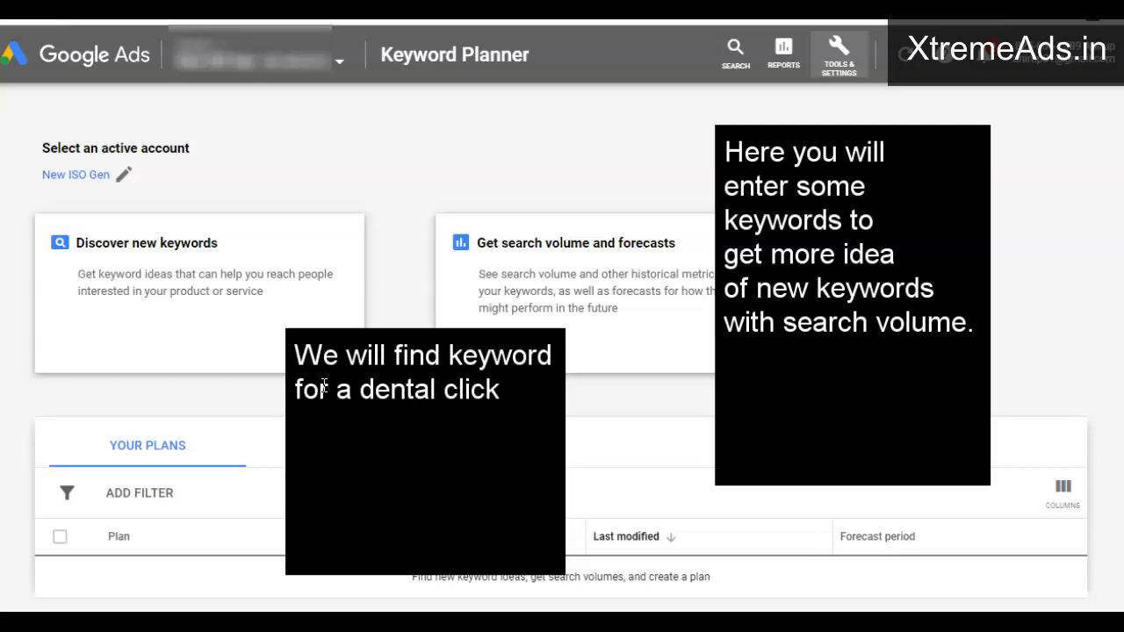
key("BackSpace")
key("BackSpace")
type("nic")
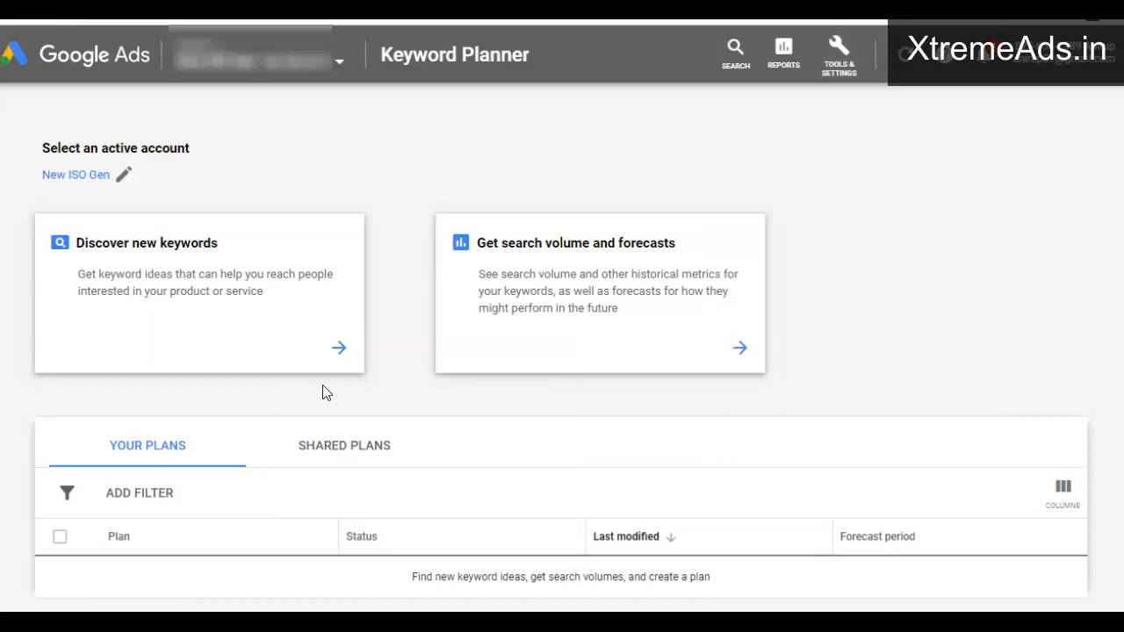
Open the Discover new keywords form
left_click(218, 281)
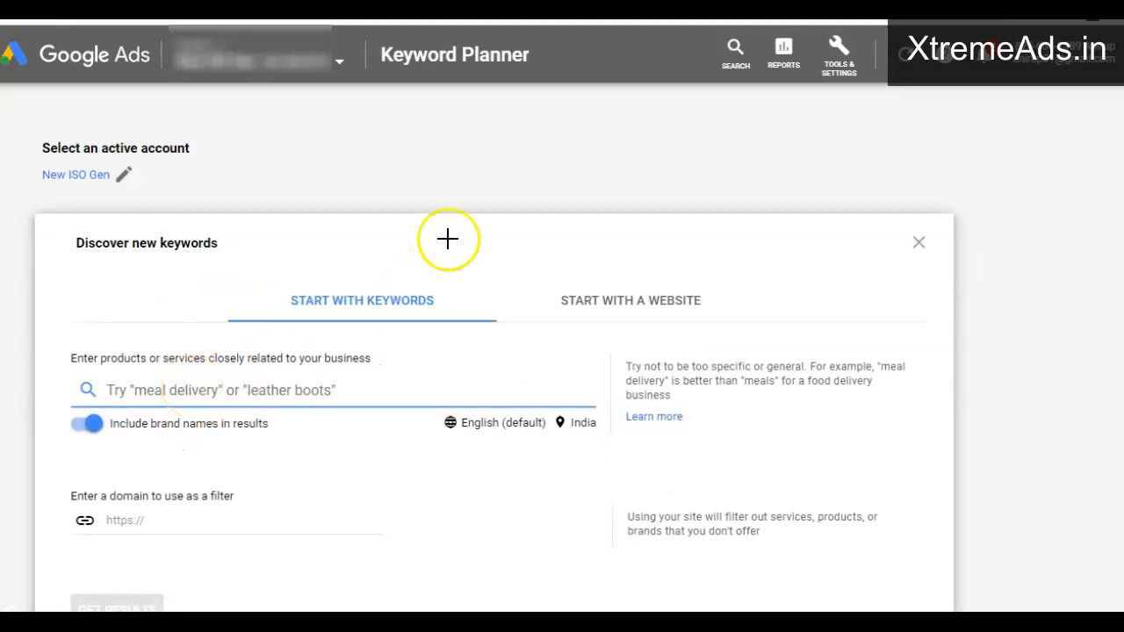
Add an on-screen note over the form reading "We will enter some initial keywords like dentist near me best dental clinic"
left_click_drag(551, 200, 901, 569)
left_click(602, 267)
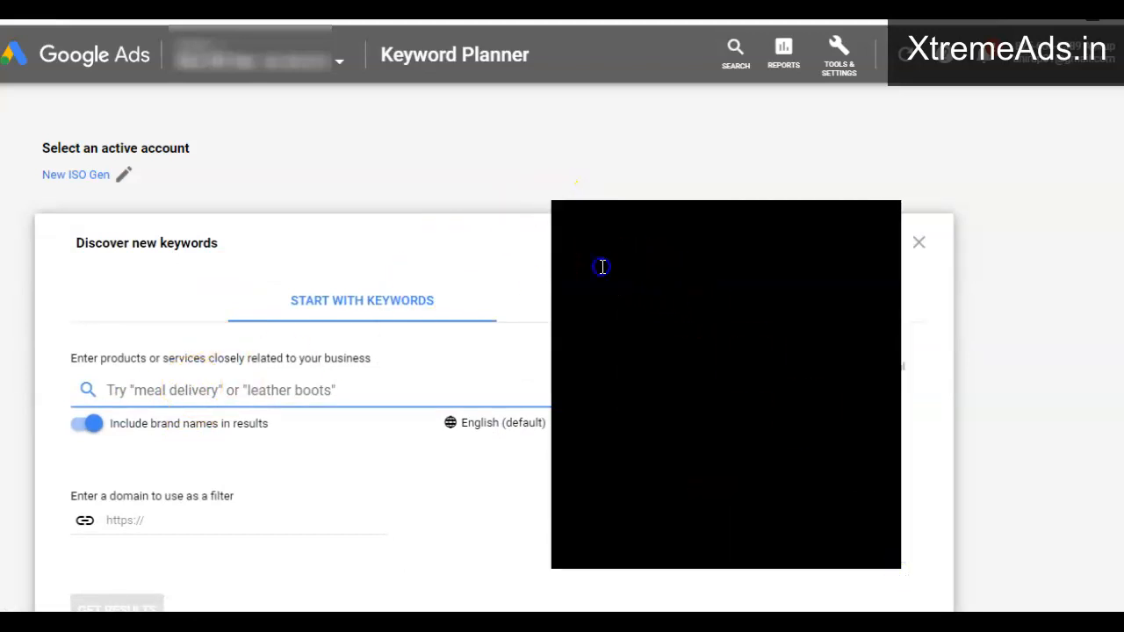
type("We will enter some")
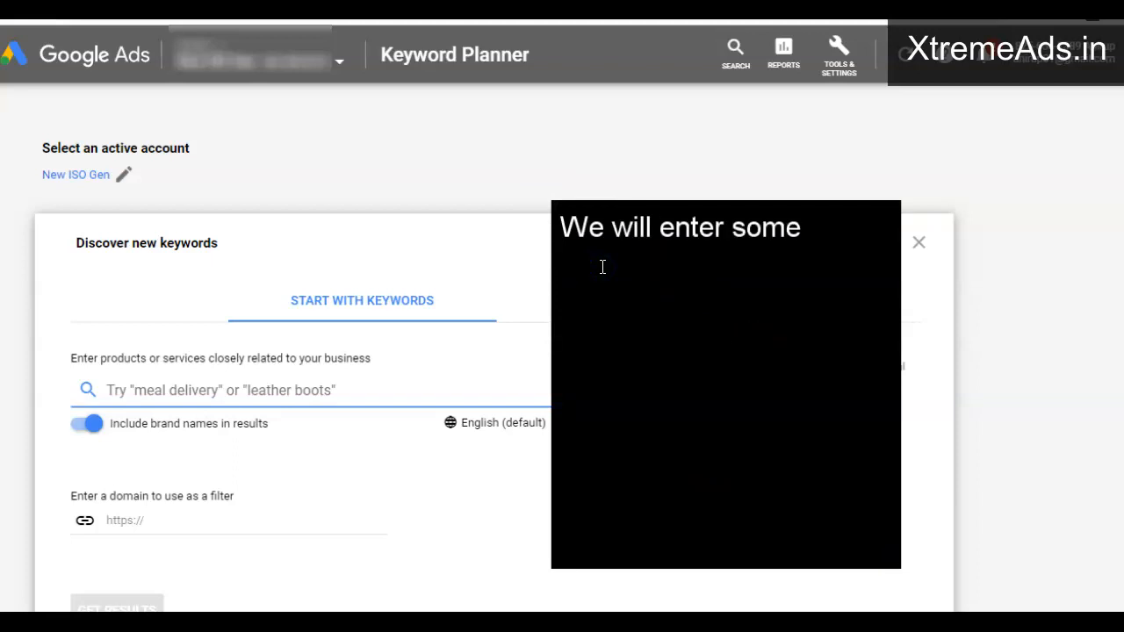
type(" initial keywo")
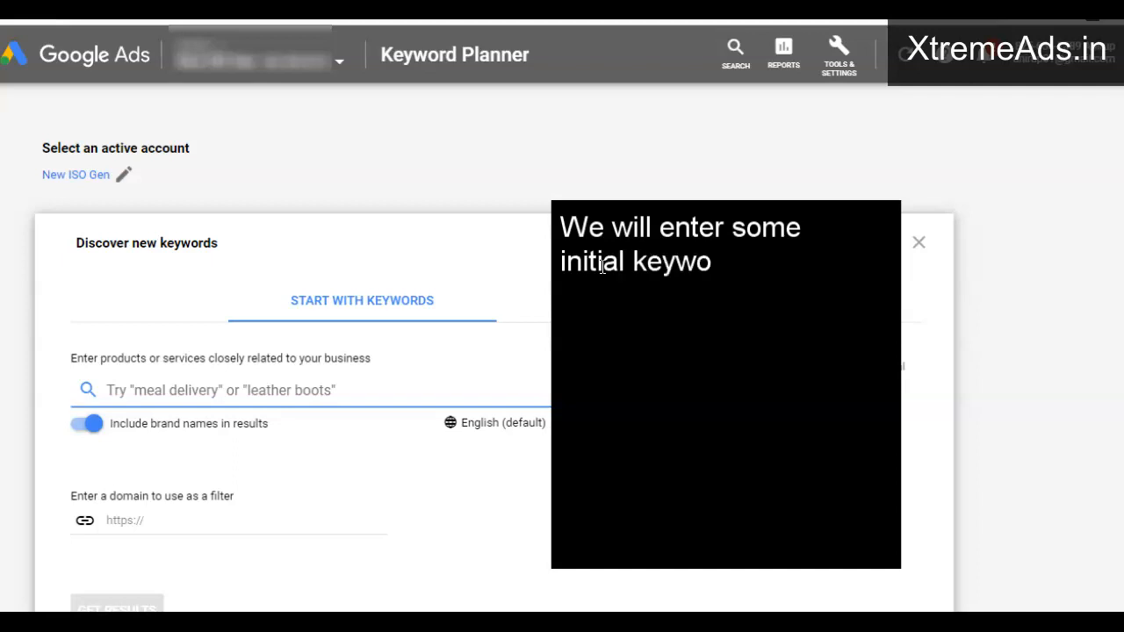
type("rds like de")
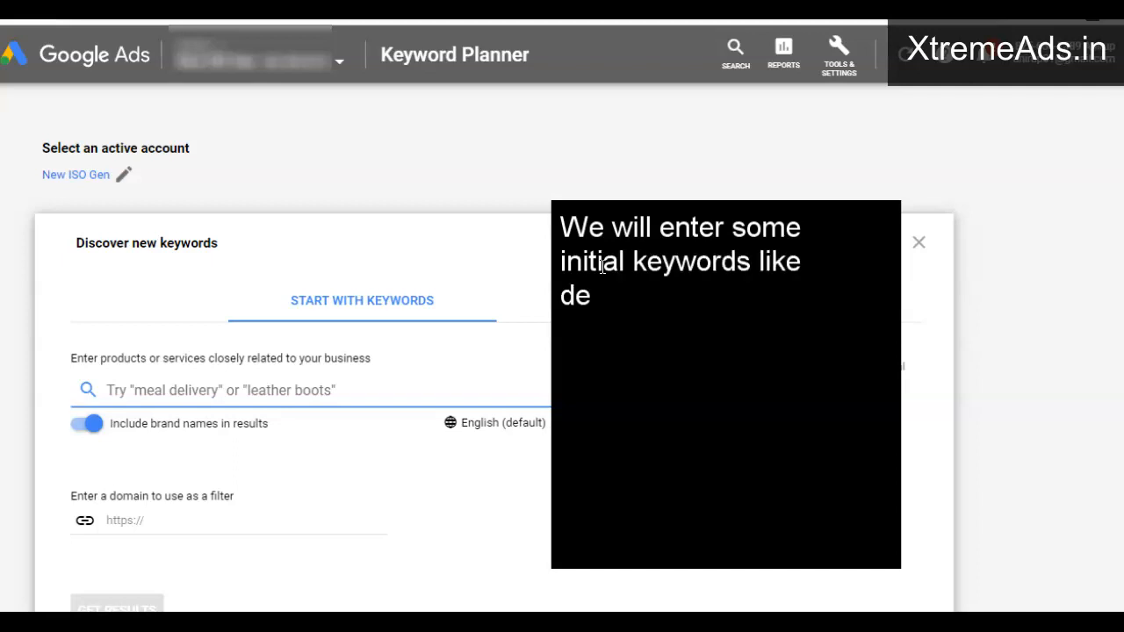
type("ntist near me")
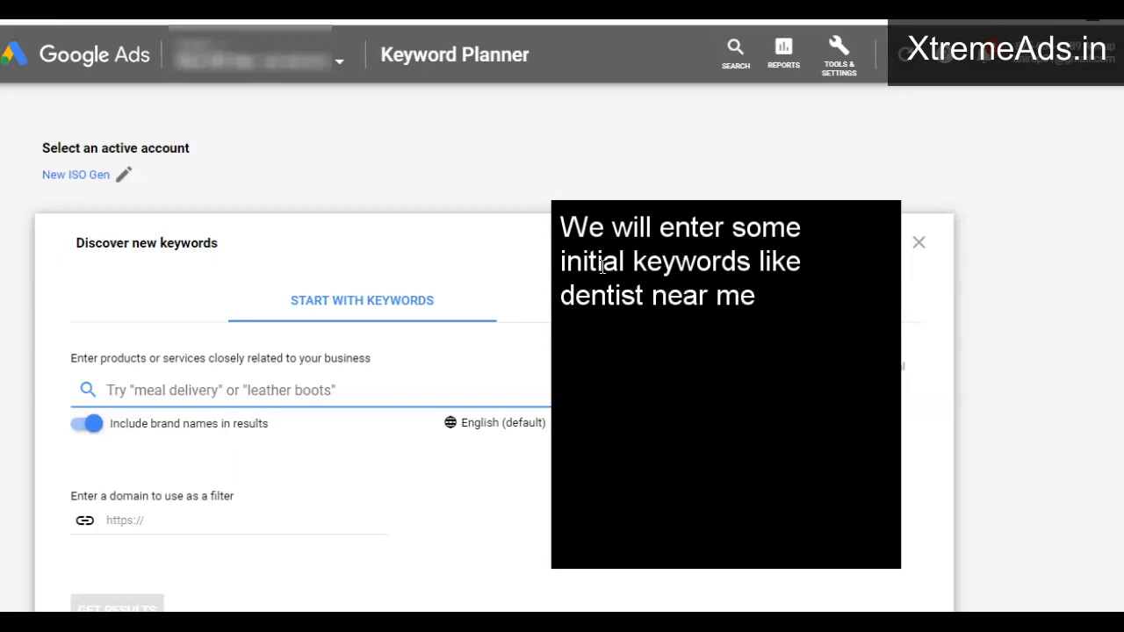
key("Return")
type("best dental clinic")
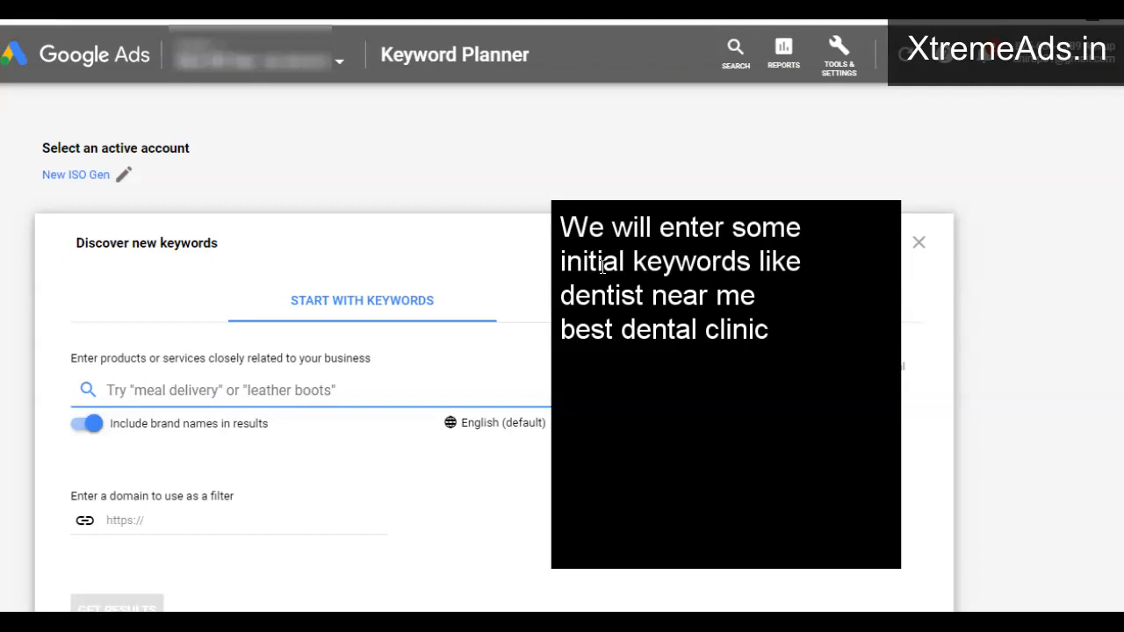
Extend the note after a blank line with "and we will see new keywords idea from Google.", and clear it
key("Return")
key("Return")
type("and we will s")
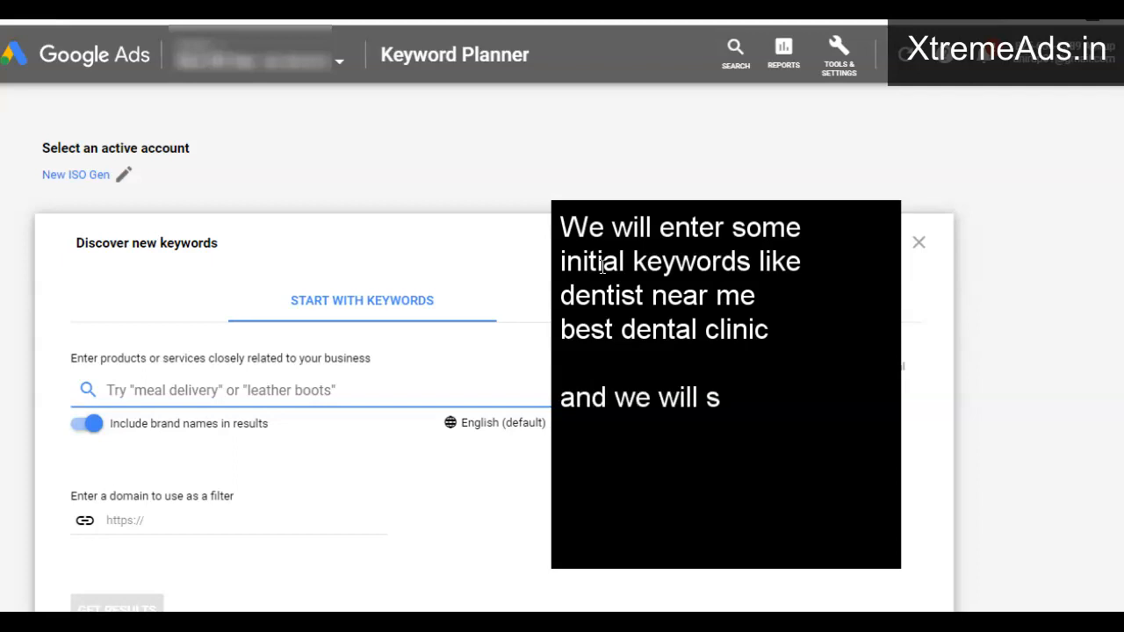
type("ee new")
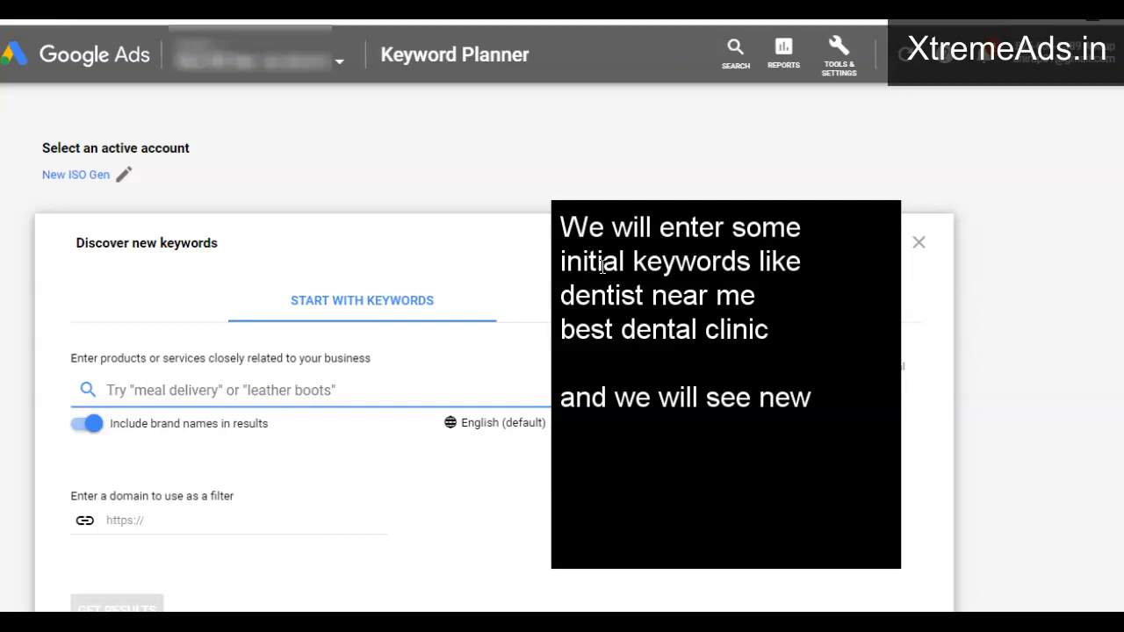
type(" keywords idea")
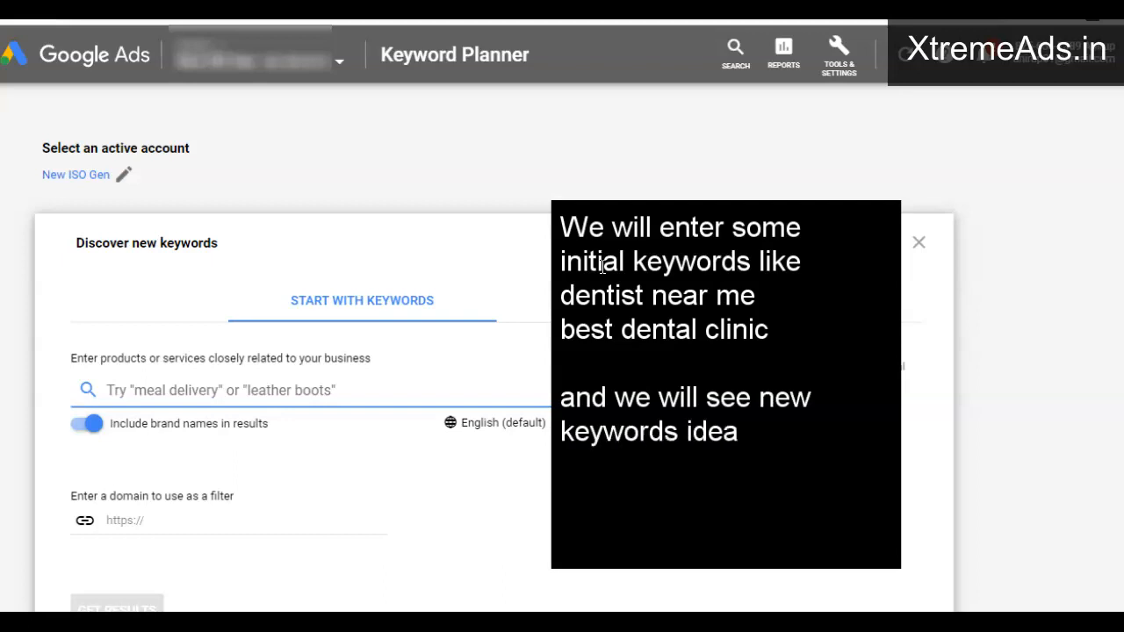
key("Return")
type("from Go")
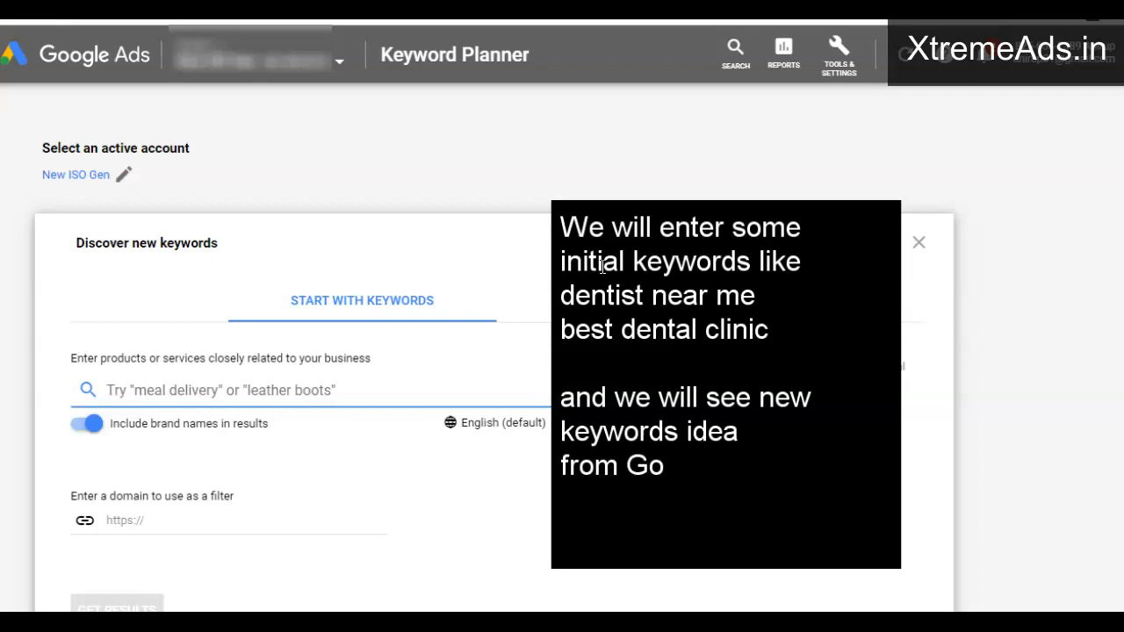
type("ogle.")
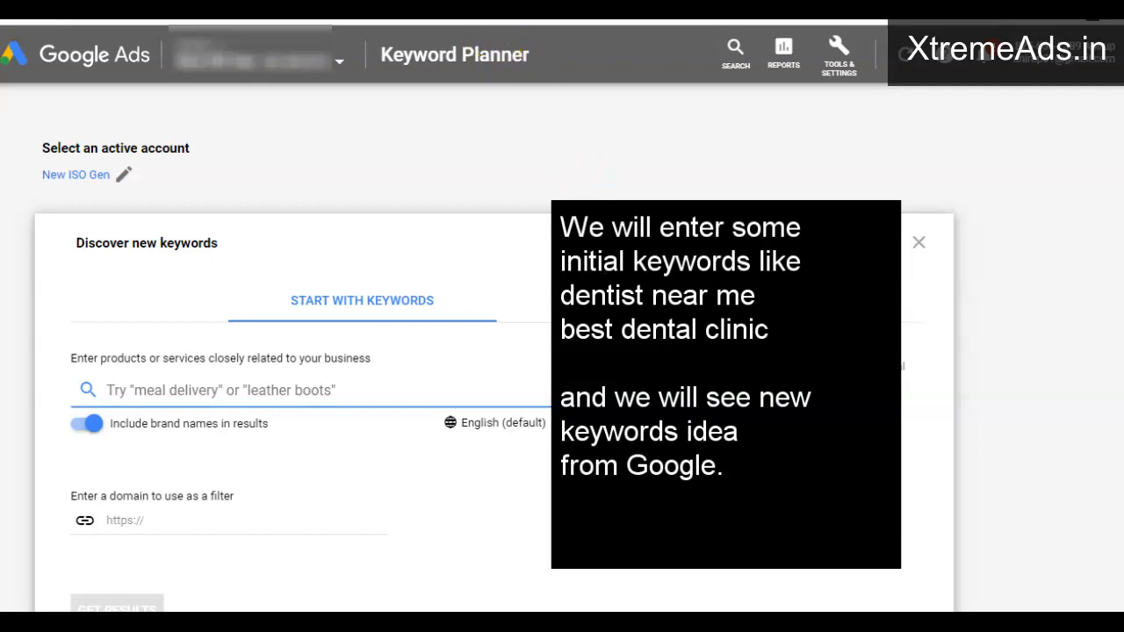
left_click_drag(474, 518, 265, 396)
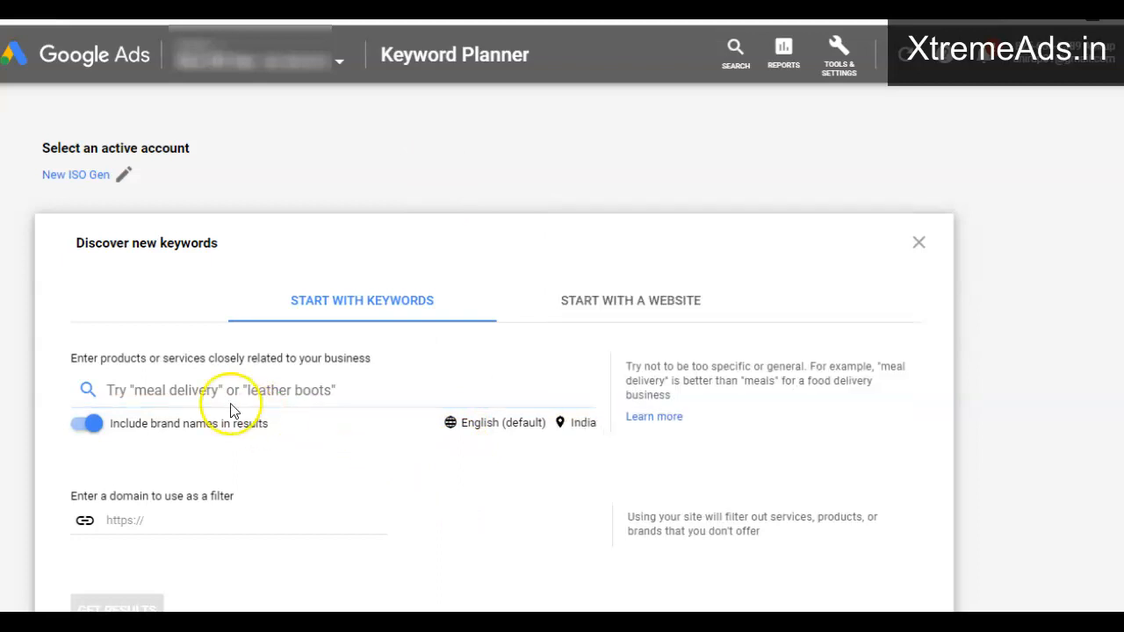
Enter "dentist near me" and "dental clinic near me" as the initial keywords
left_click(194, 390)
type("d")
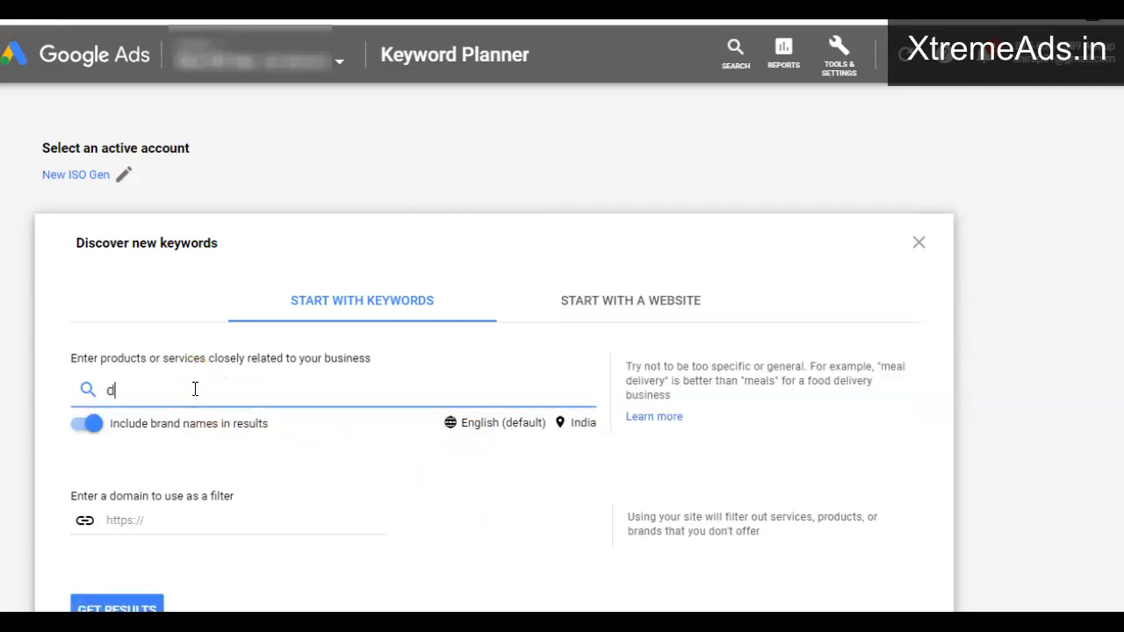
type("entist near me")
key("Return")
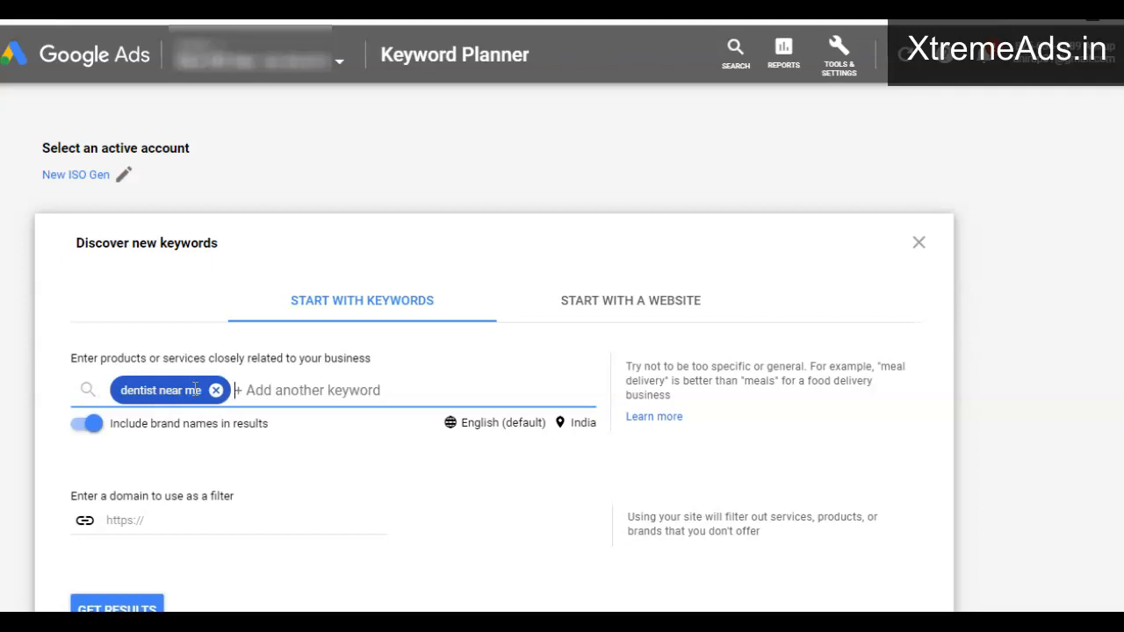
type("dental clinic near me,")
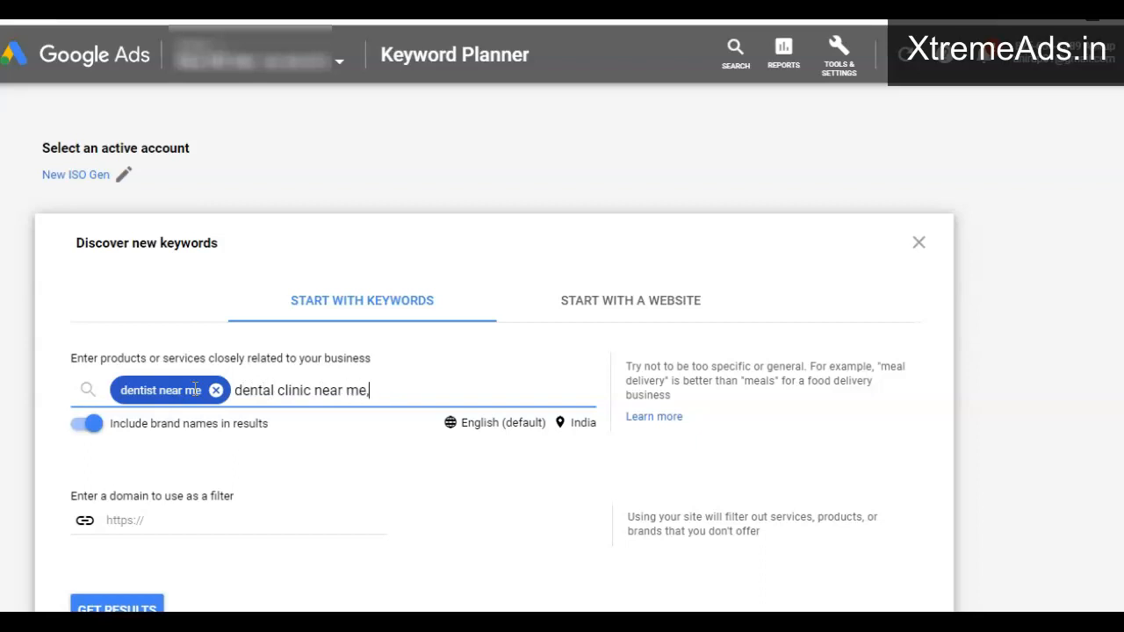
Add an on-screen note reading "Write keywords and then press ENTER" beside the keyword field, and clear it
left_click_drag(598, 207, 955, 583)
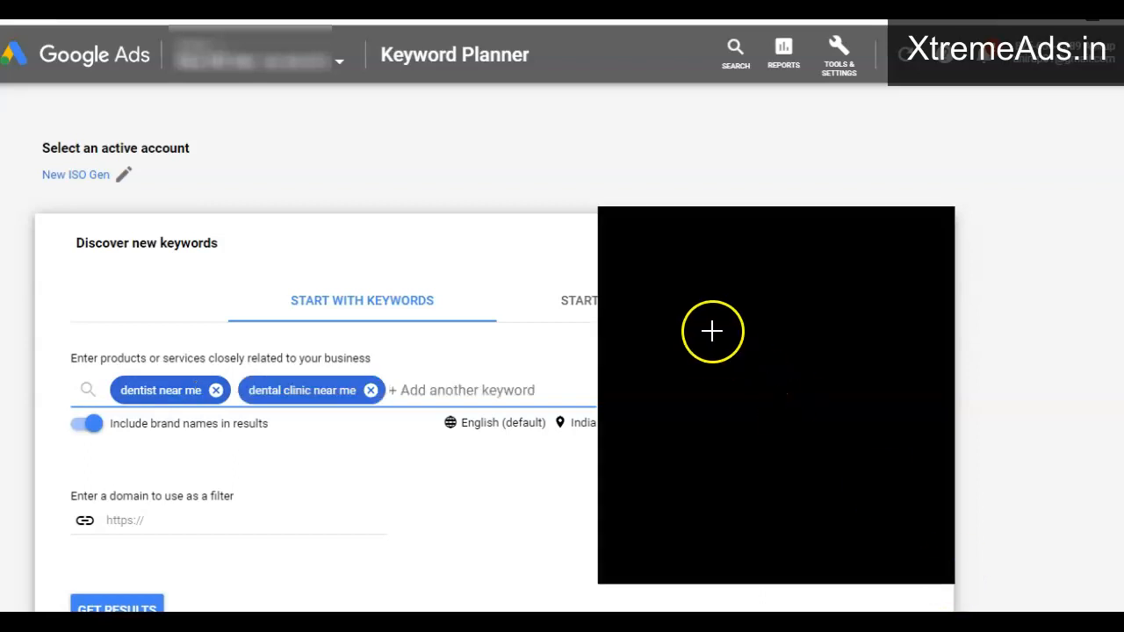
type("t")
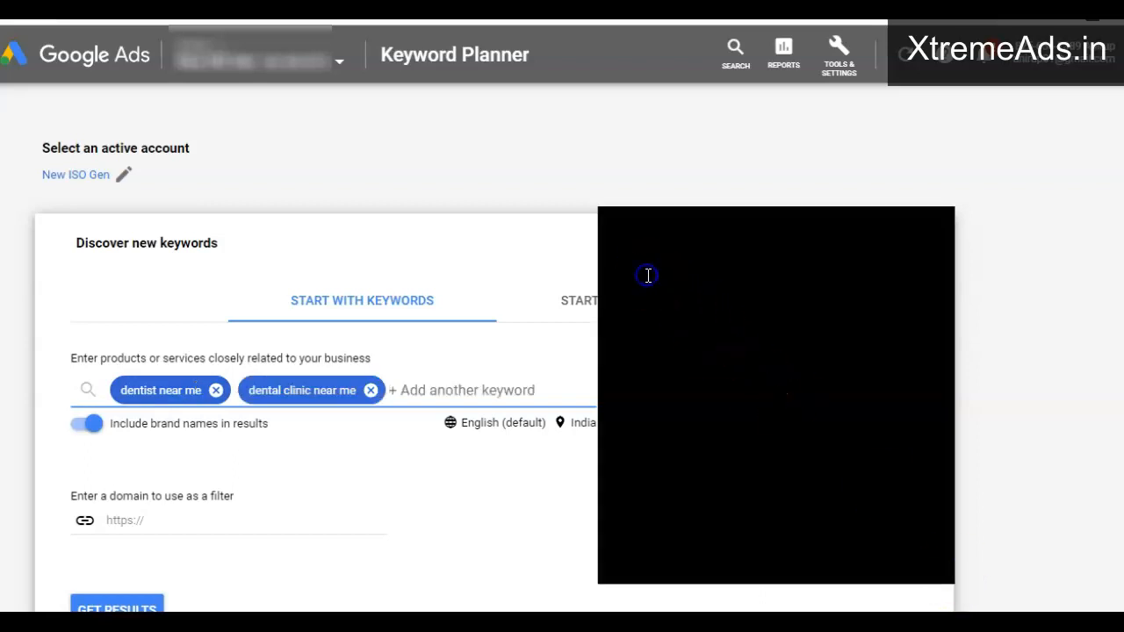
type("Write k")
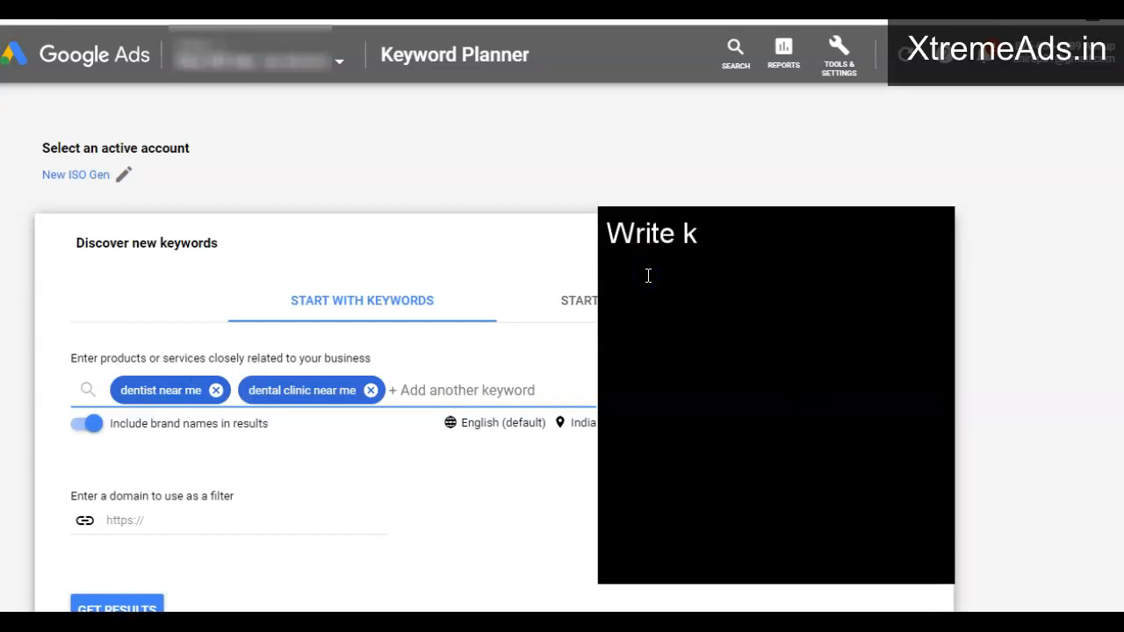
type("eywords")
key("Return")
type("and")
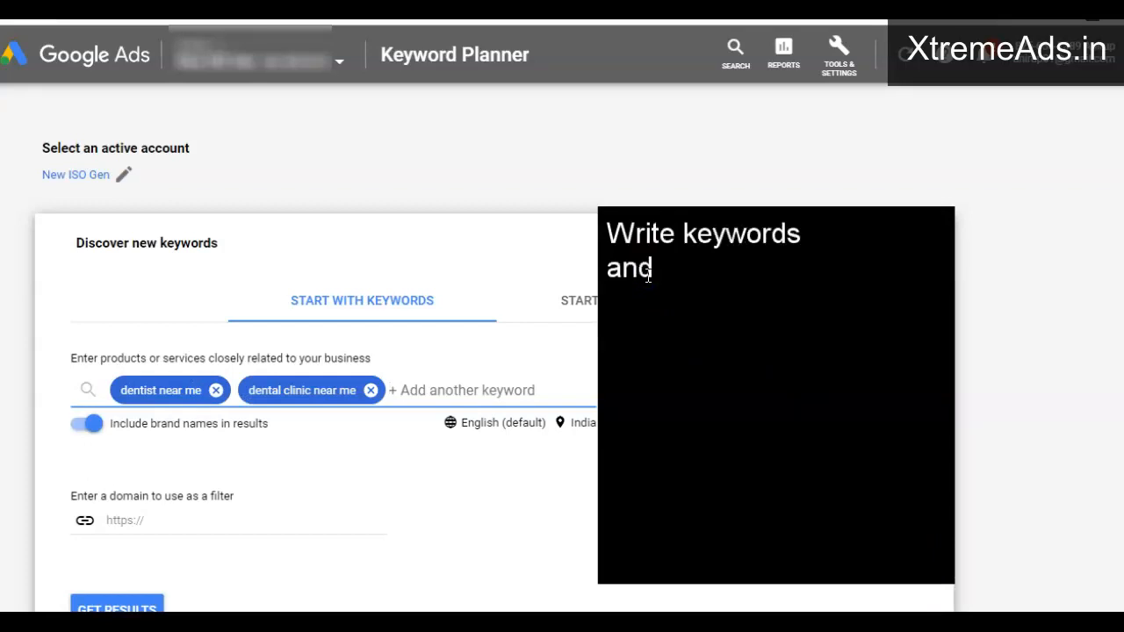
type(" then press")
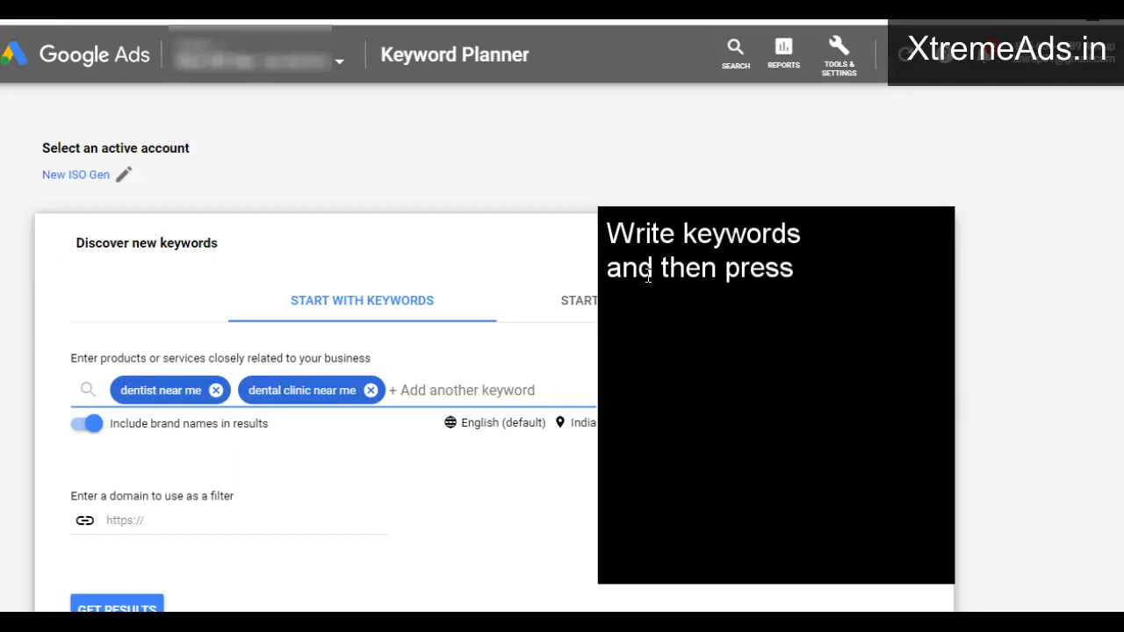
key("Return")
type("ENTER")
Add "BEST dentist near me" as the third keyword and get the keyword results
left_click(413, 392)
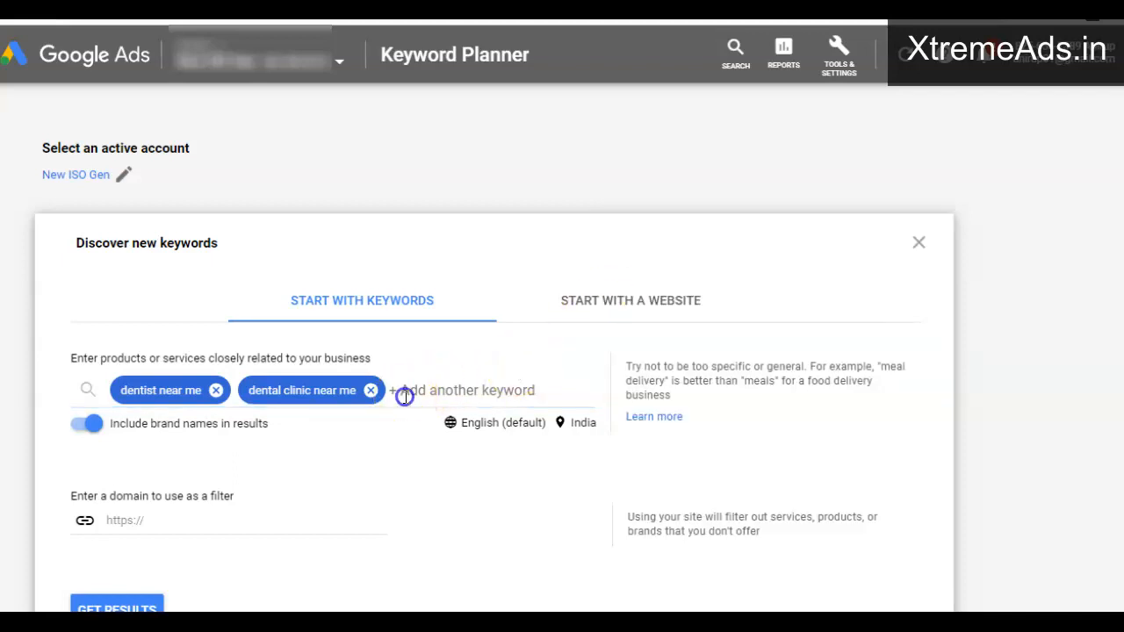
type("BEST")
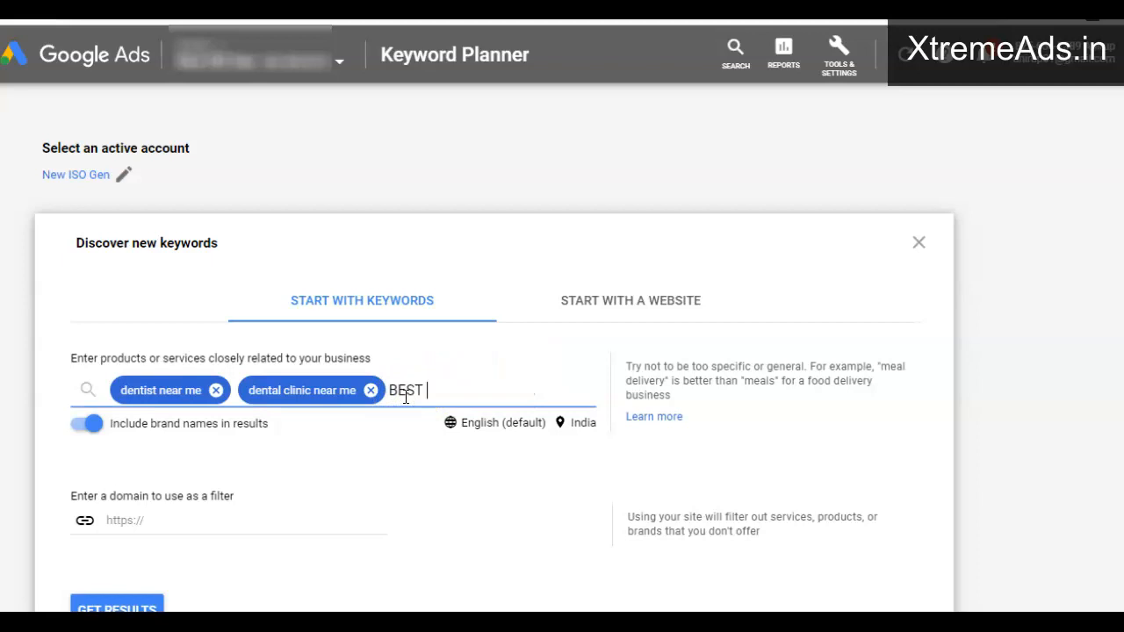
type(" dentist near me")
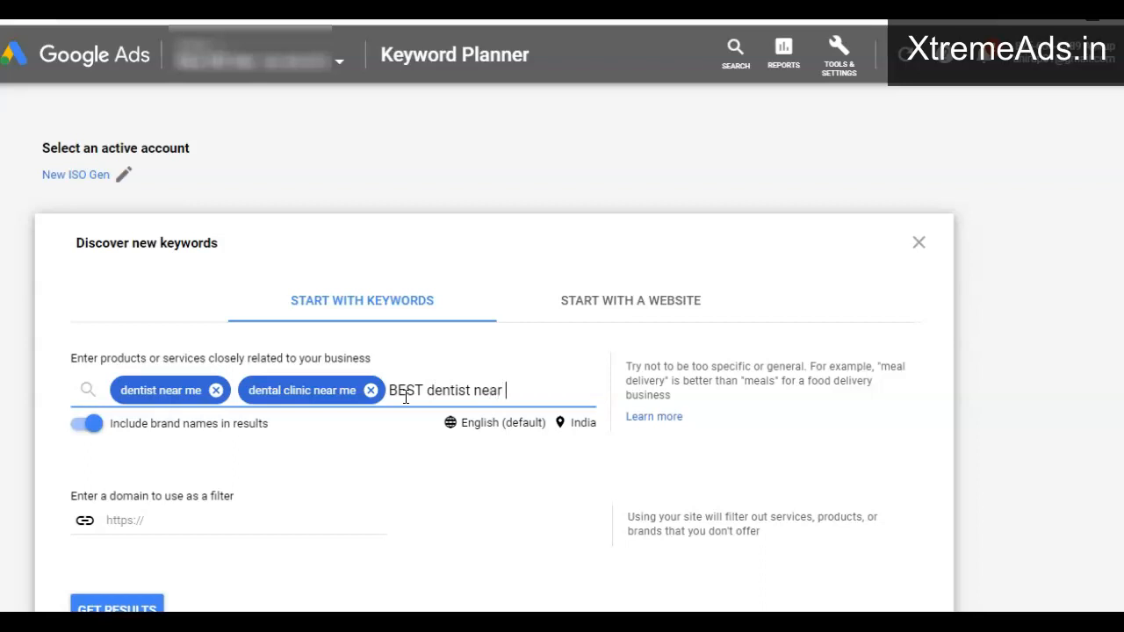
key("Return")
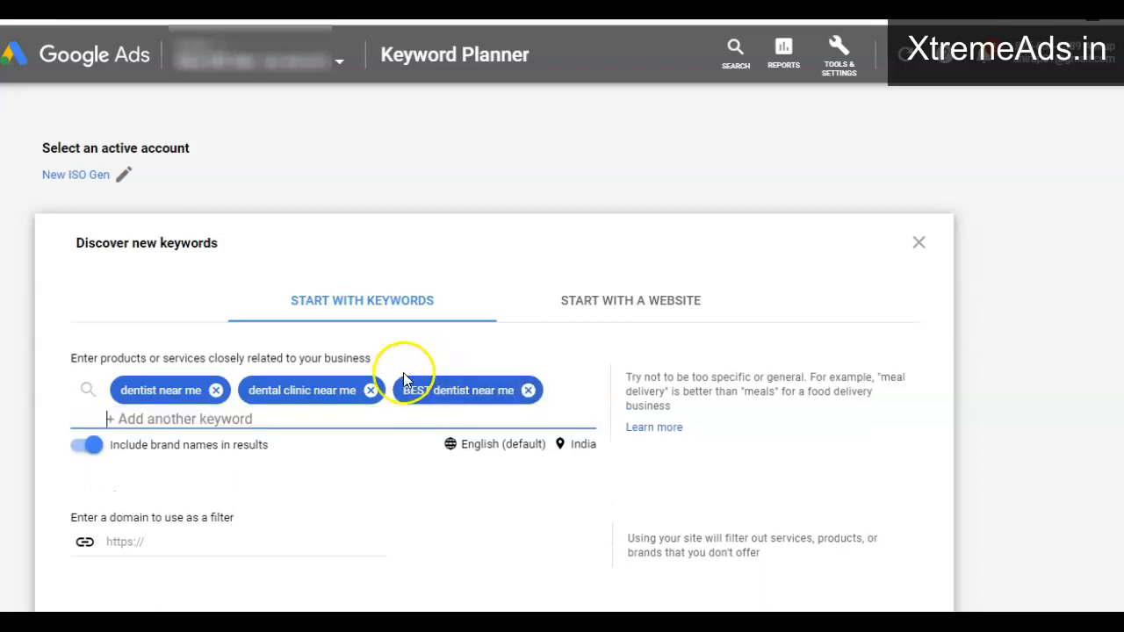
scroll(412, 369, "down", 1)
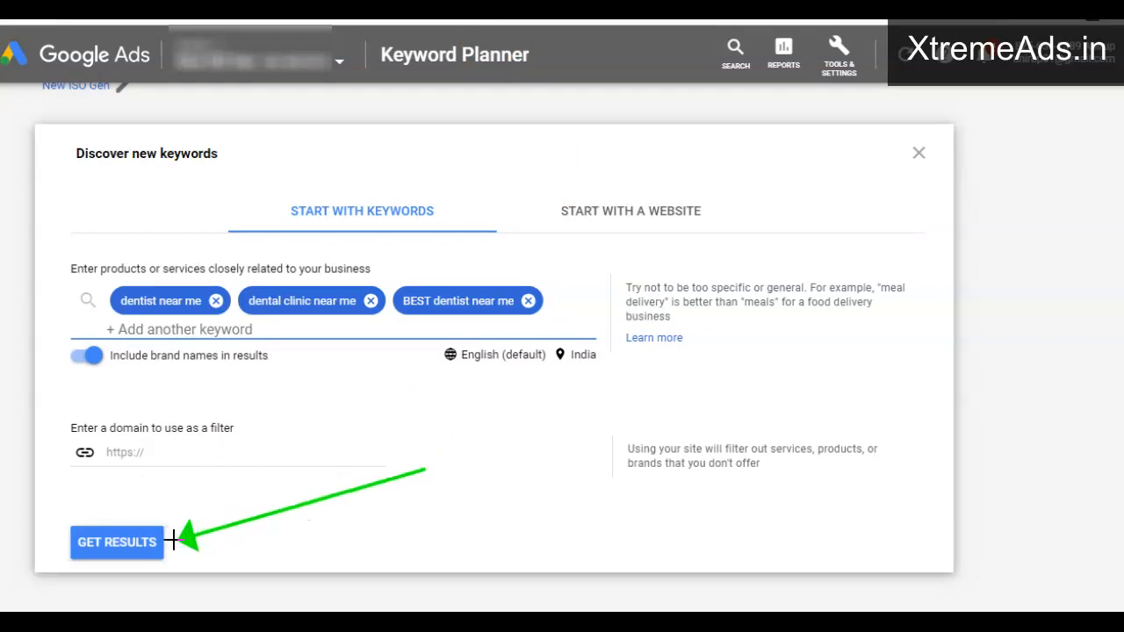
left_click(114, 539)
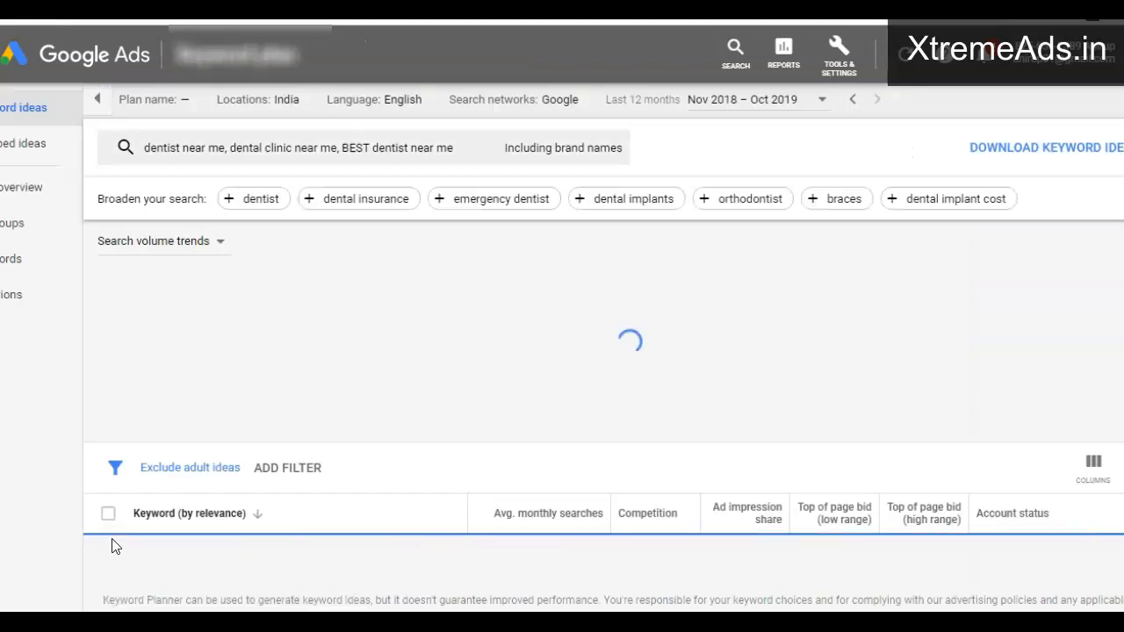
Mark the India location setting with a green arrow and add a note reading "Change the location to see keywords idea in that location."
mouse_move(178, 299)
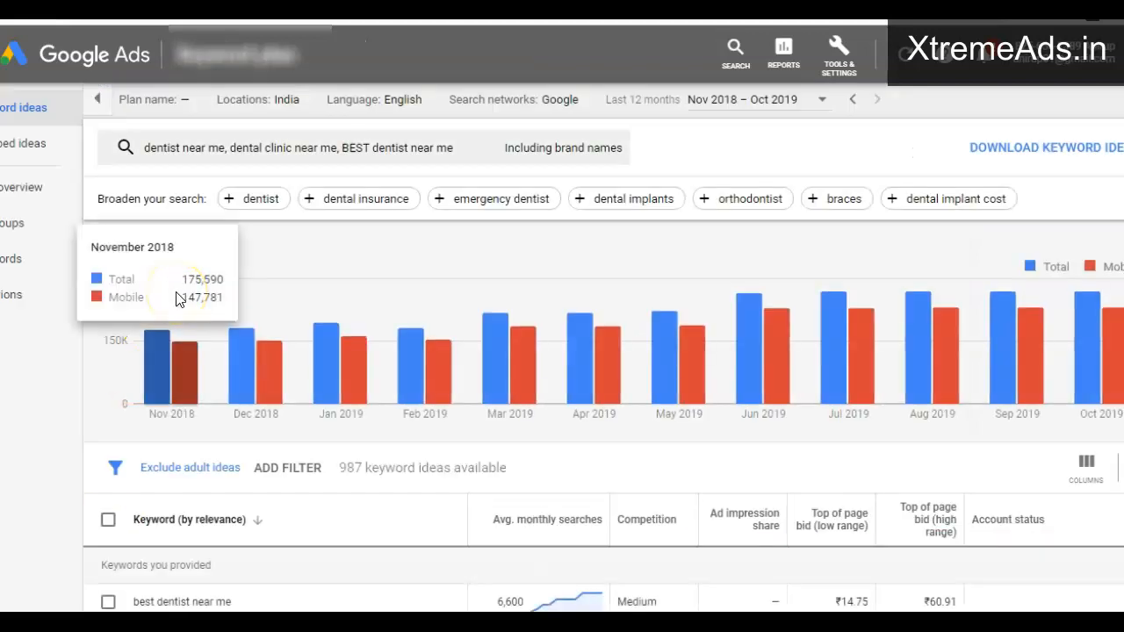
left_click_drag(345, 251, 289, 108)
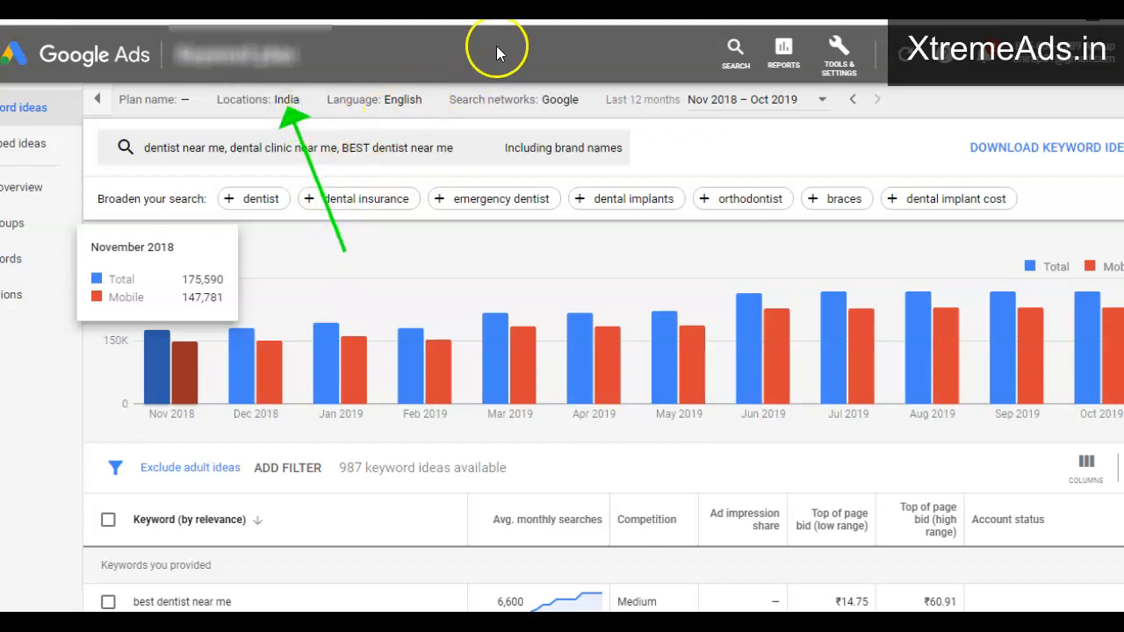
mouse_move(542, 125)
left_mouse_down()
mouse_move(581, 195)
mouse_move(817, 450)
mouse_move(860, 476)
left_mouse_up()
left_click(590, 176)
type("Chane")
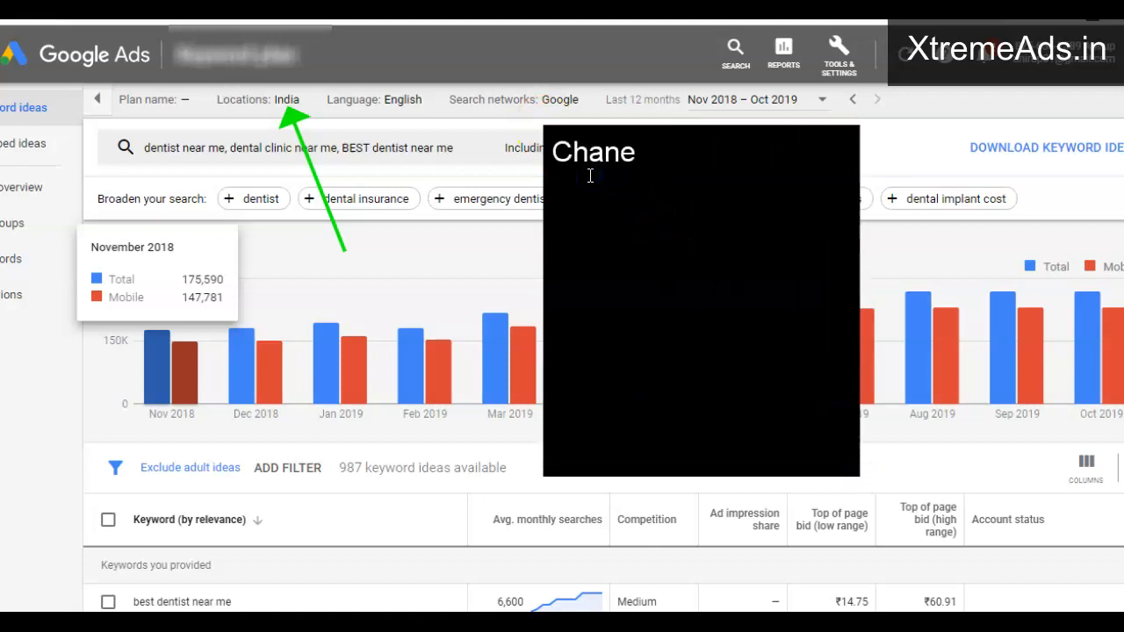
type(" the locaiton")
key("BackSpace")
key("BackSpace")
key("BackSpace")
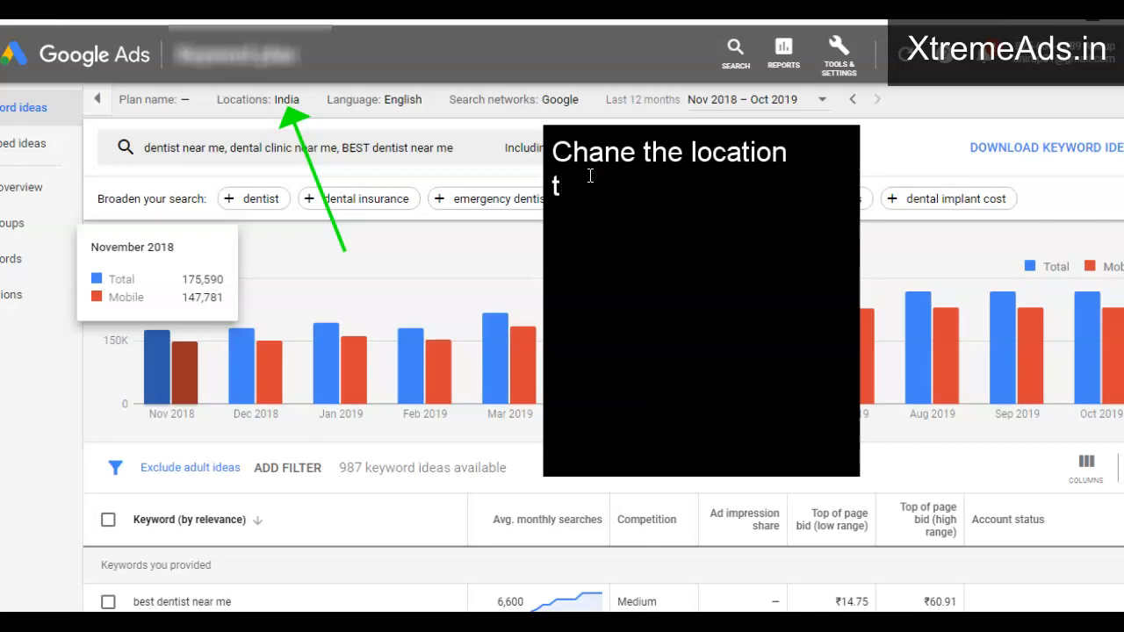
type("tion to see keywords id")
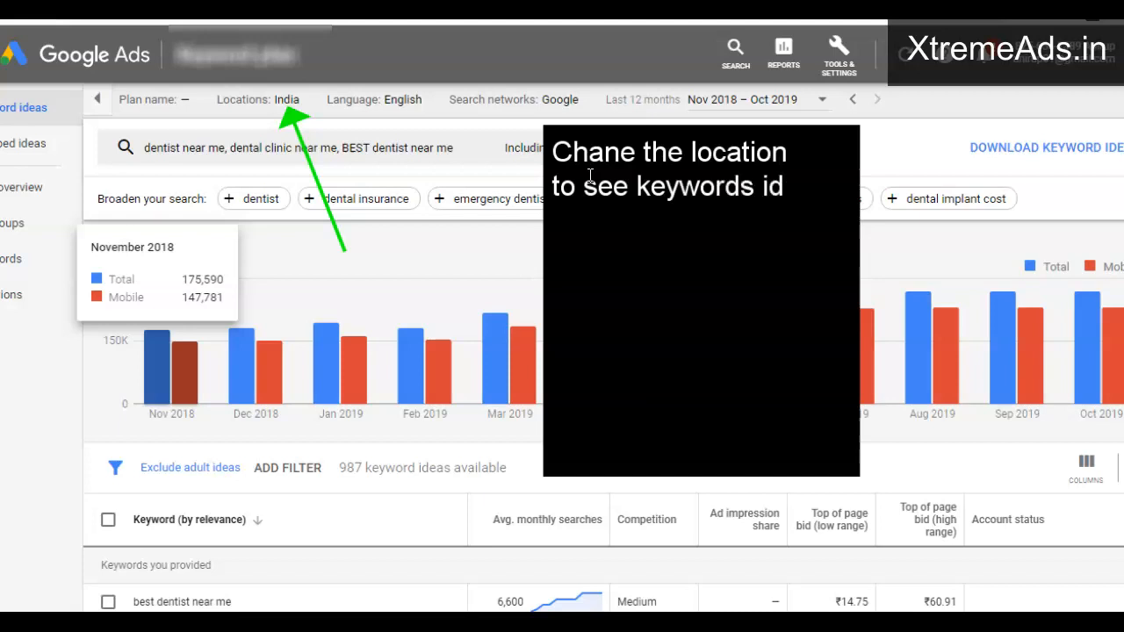
type("ea in that location.")
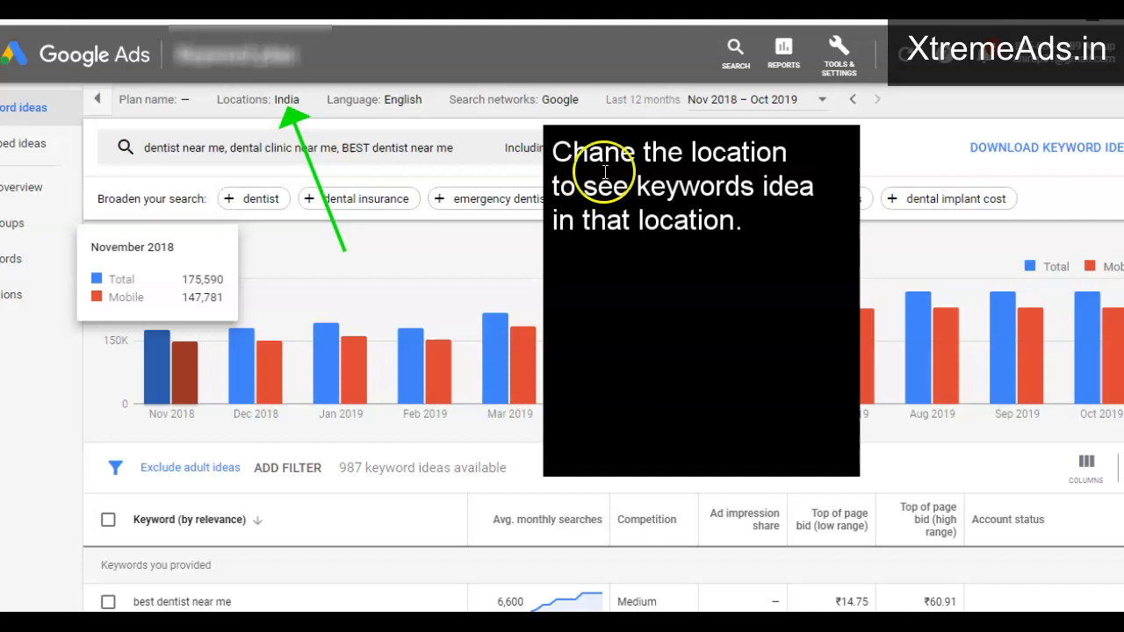
left_click(618, 151)
type("g")
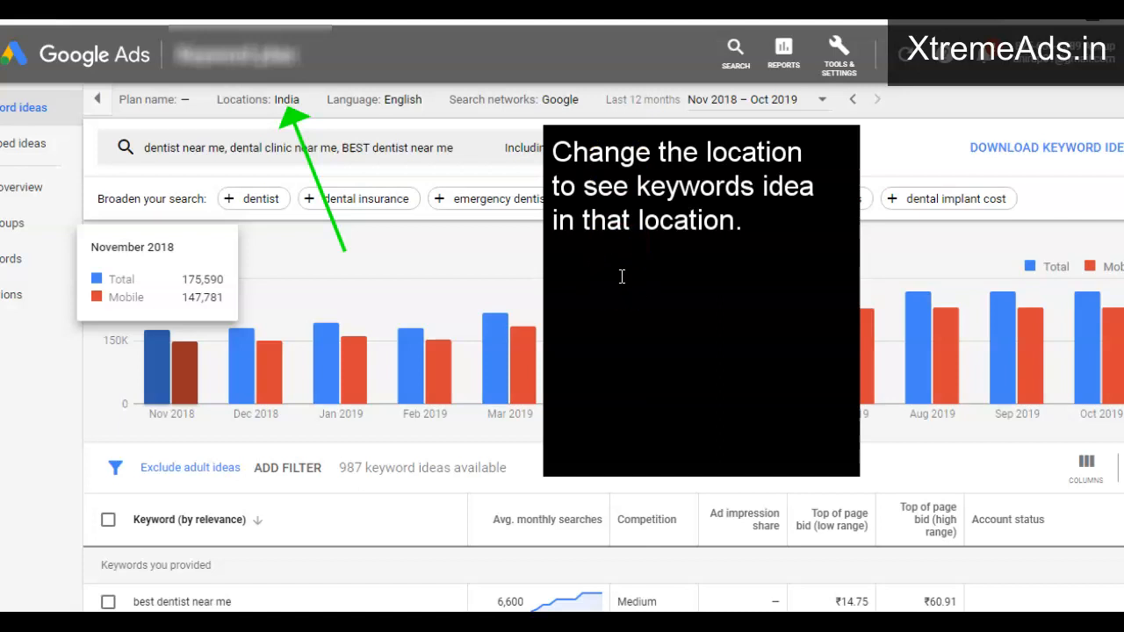
Replace India with Florida, United States as the targeted location for the keyword ideas and save it
left_click(290, 100)
left_click(163, 131)
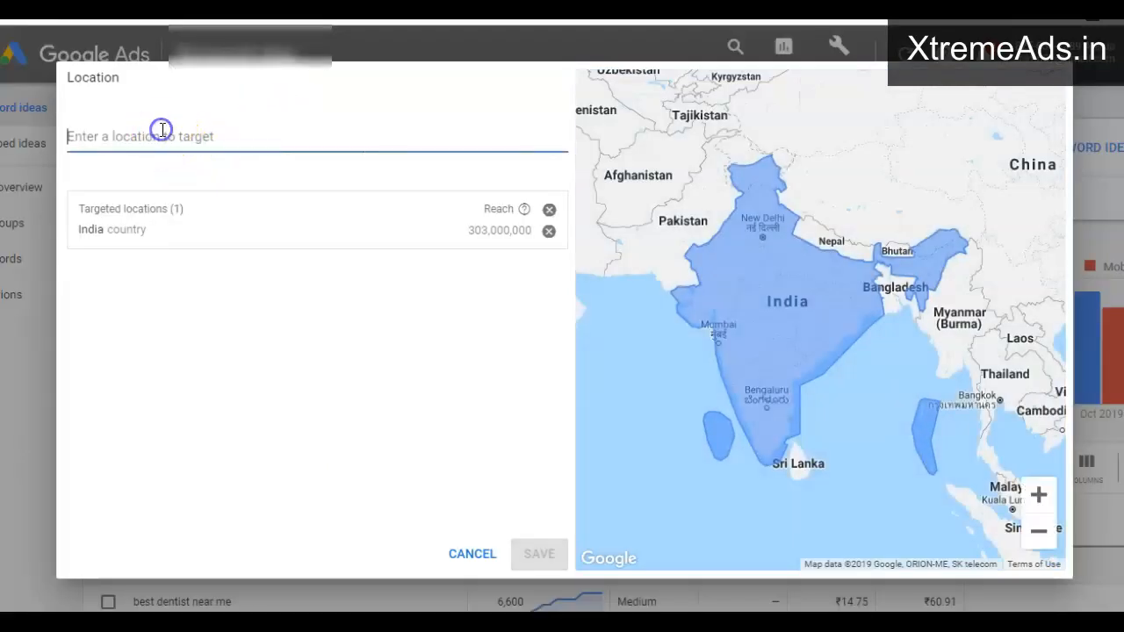
type("florida")
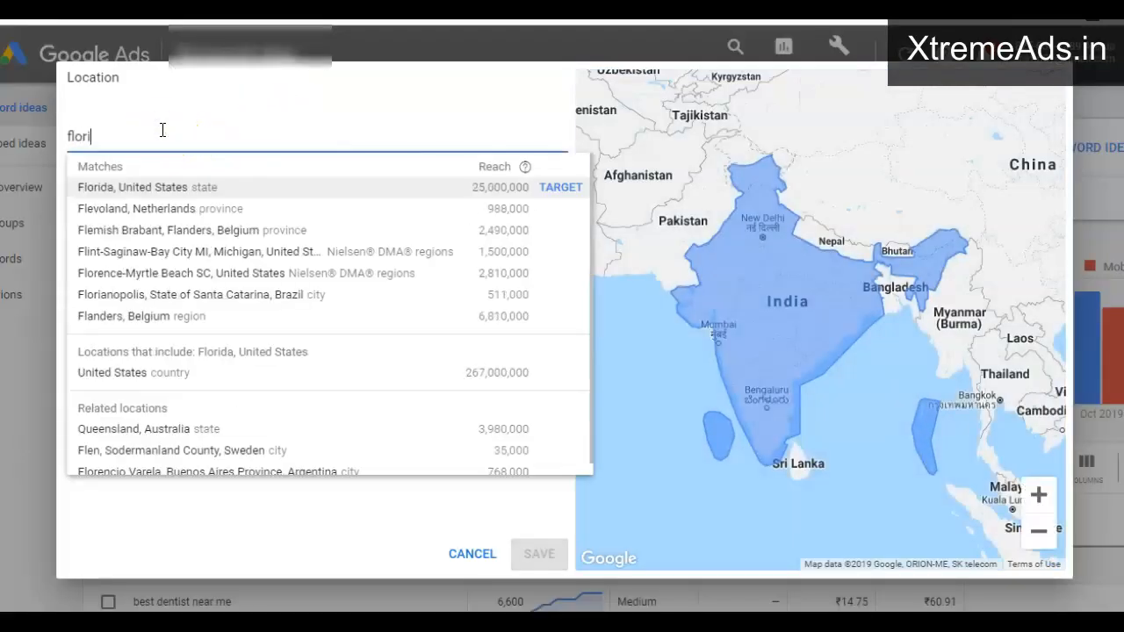
left_click(548, 190)
left_click(549, 253)
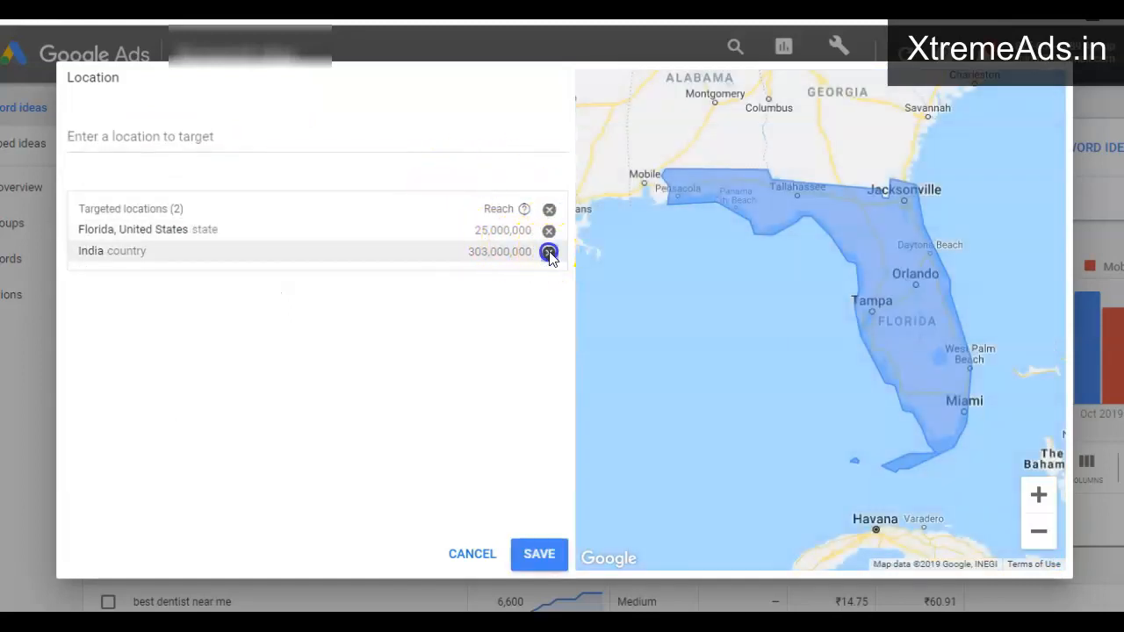
left_click(543, 554)
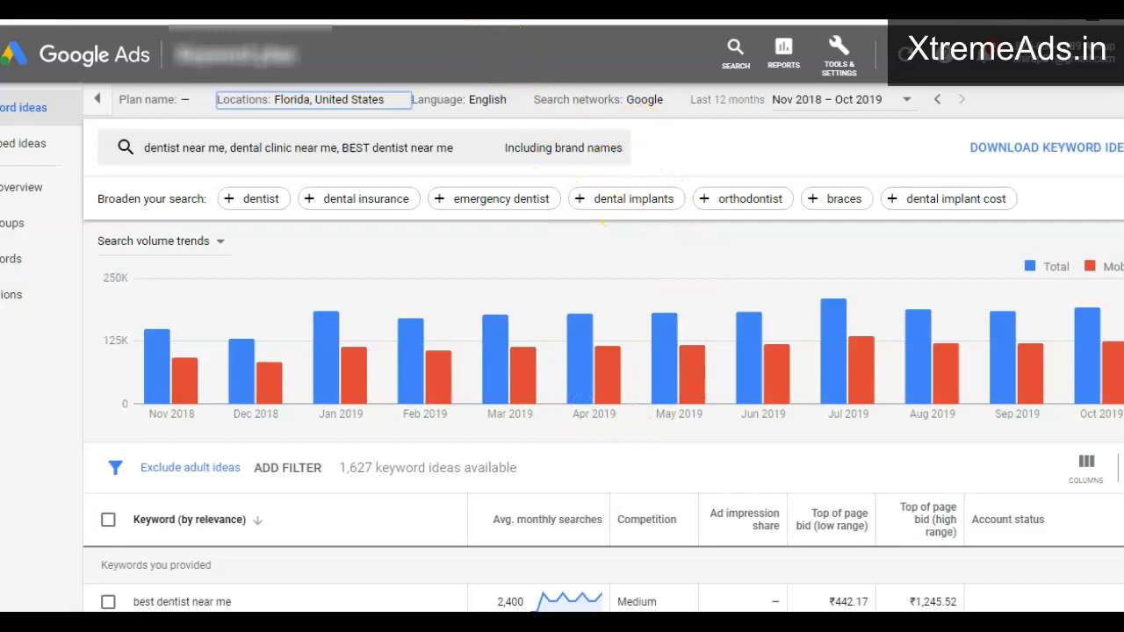
Highlight the search volume trends graph in green with a note reading "This graph is search trend over the time for related keywords.", and clear both
left_click_drag(90, 221, 1111, 459)
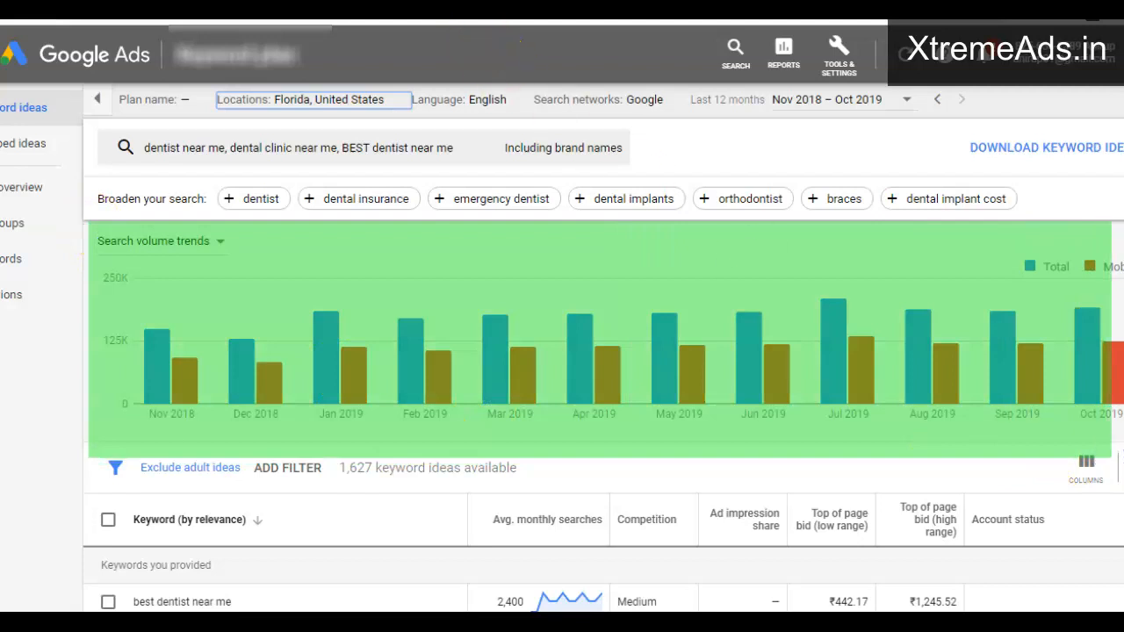
left_click_drag(435, 437, 1003, 596)
left_click(514, 475)
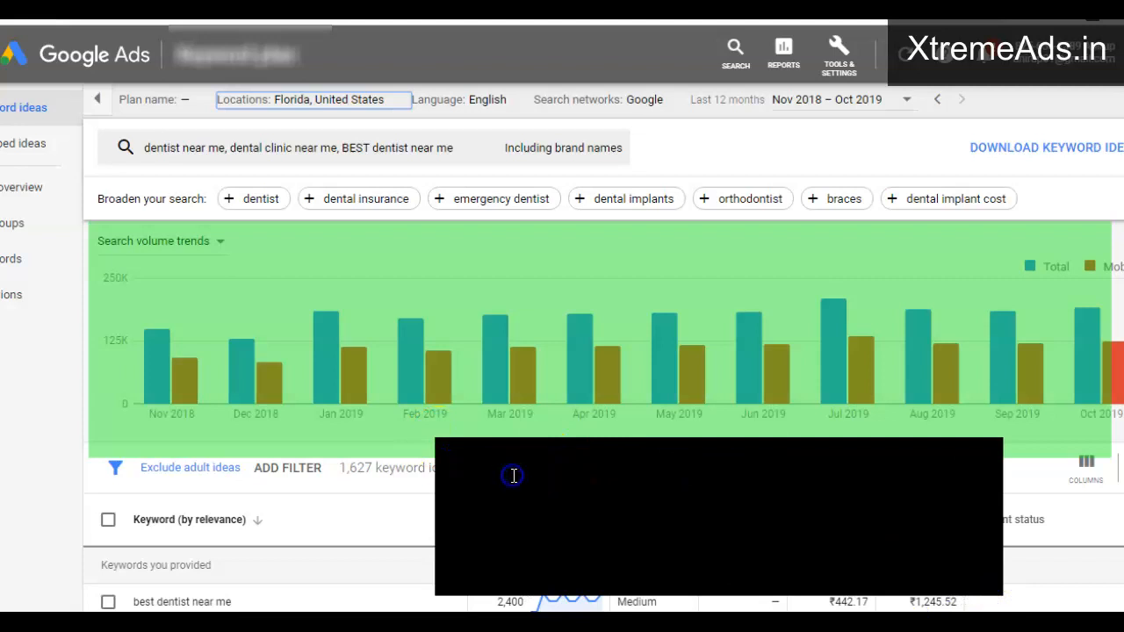
type("This grap")
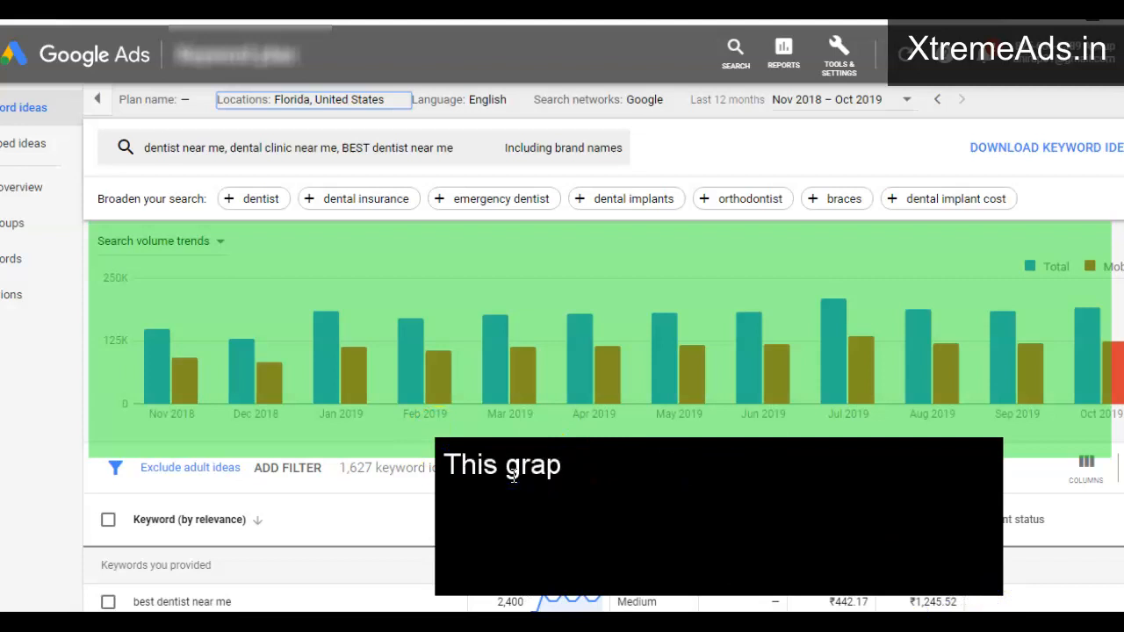
type("h is sea")
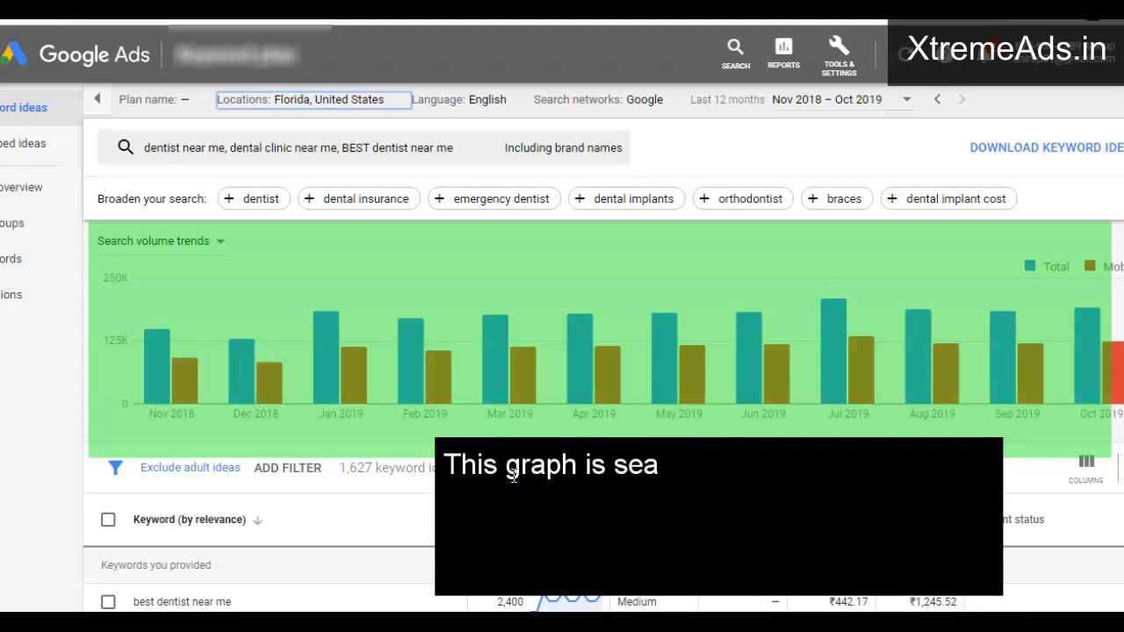
type("rch trend over the time")
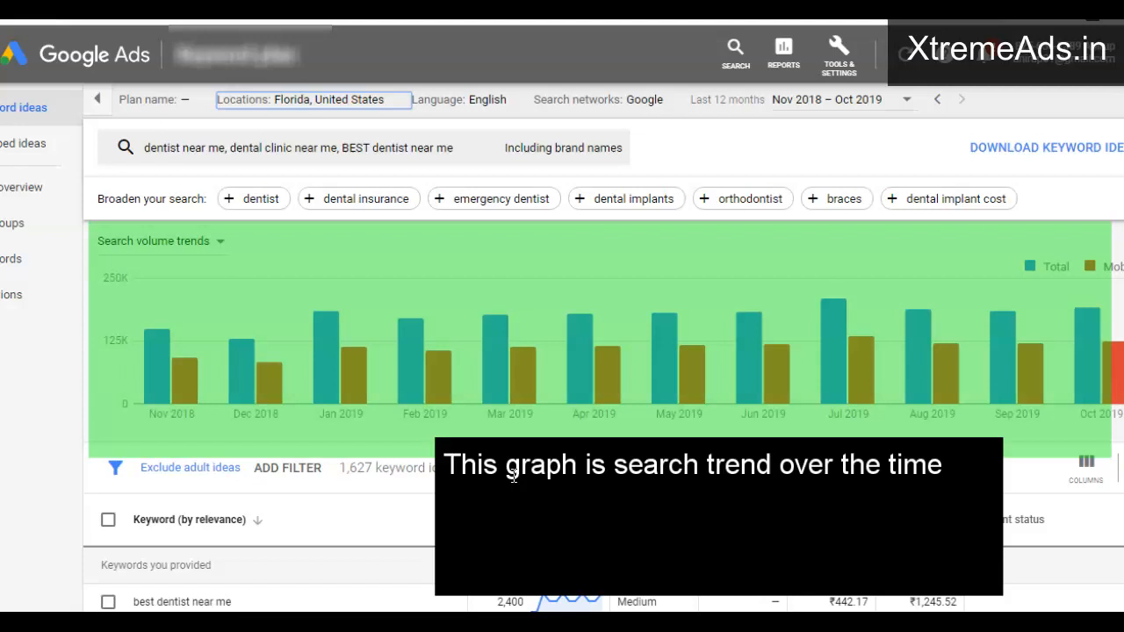
type(" for related keywords.")
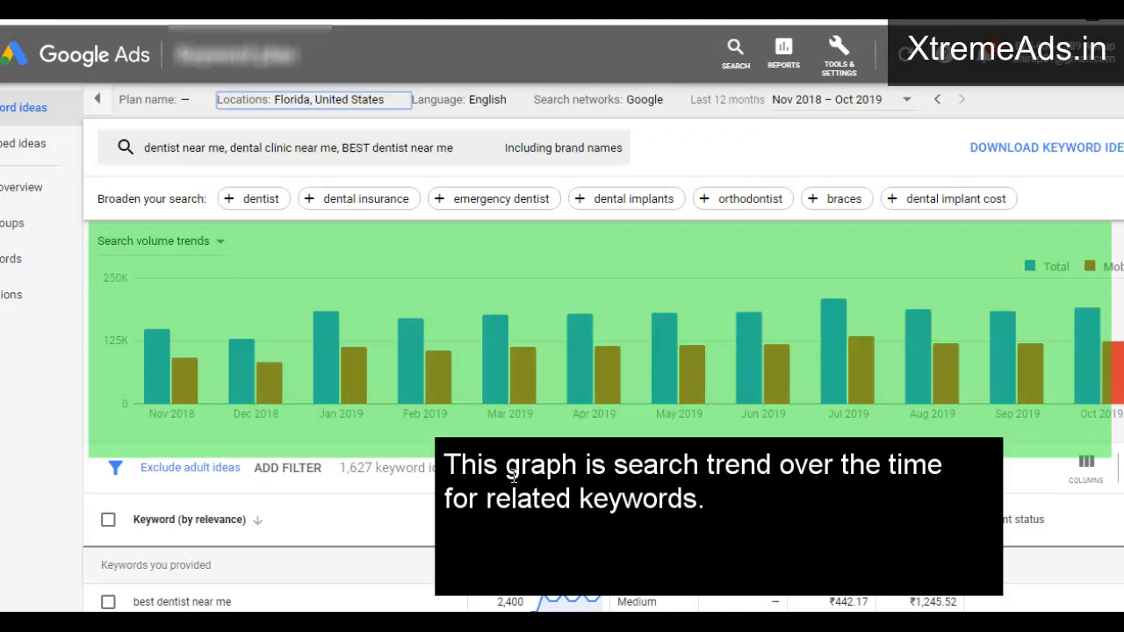
key("super+space")
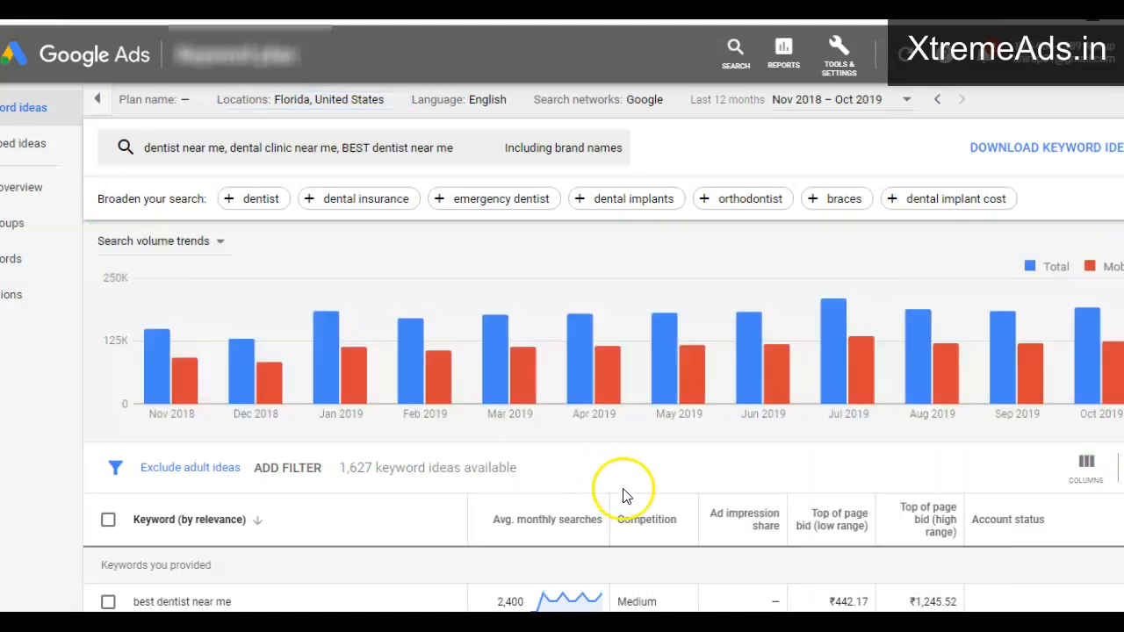
Mark the provided keyword "dental clinic near me" with a green arrow and add a note reading "This is keywords which we entered and its details"
scroll(405, 422, "down", 2)
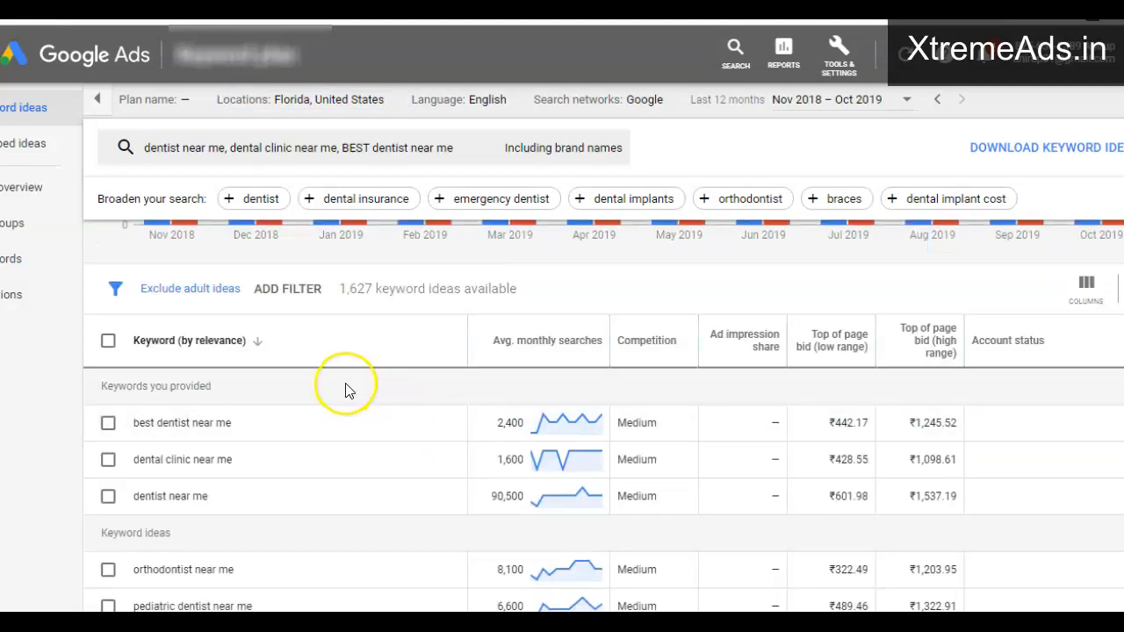
scroll(343, 389, "down", 1)
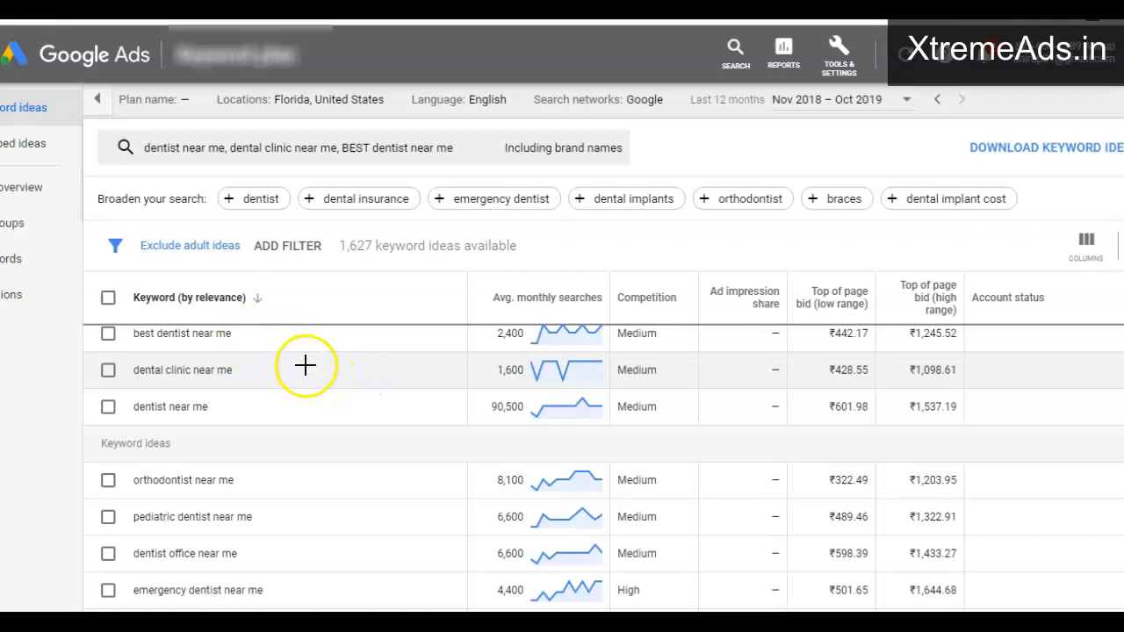
left_click(488, 43)
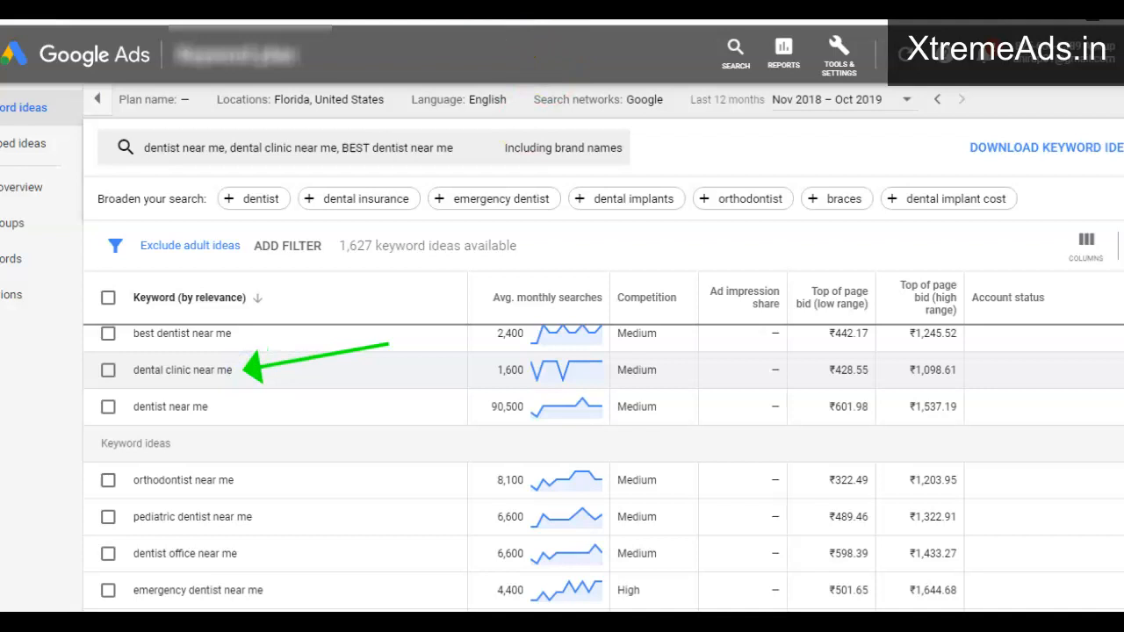
mouse_move(429, 305)
left_mouse_down()
mouse_move(700, 454)
mouse_move(777, 445)
left_mouse_up()
left_click(486, 337)
type("This is")
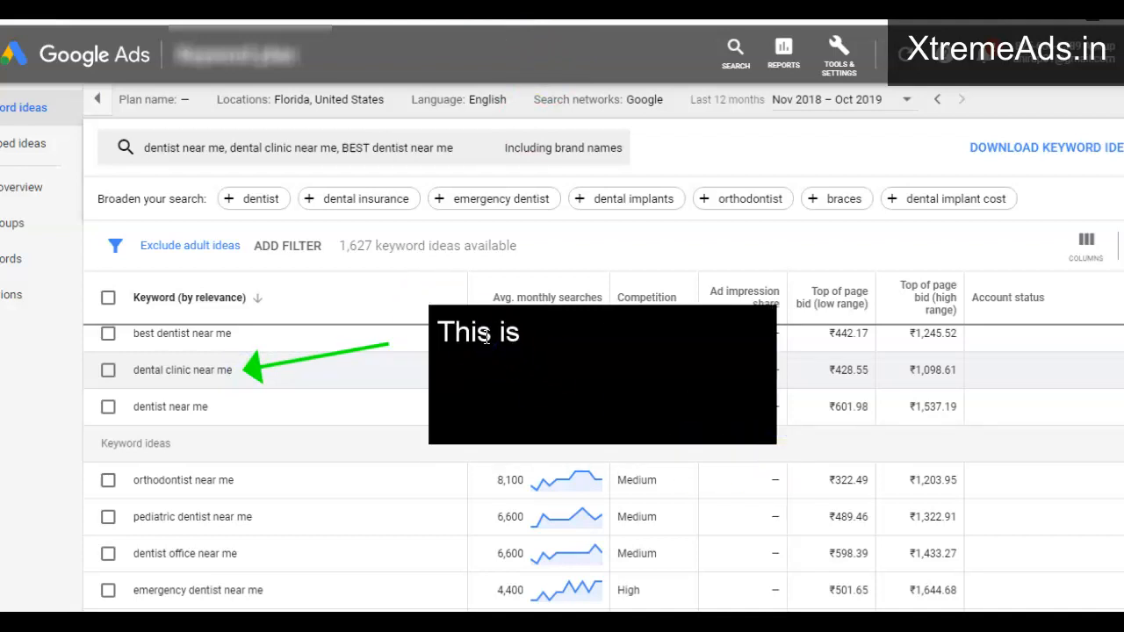
type(" keywords whi")
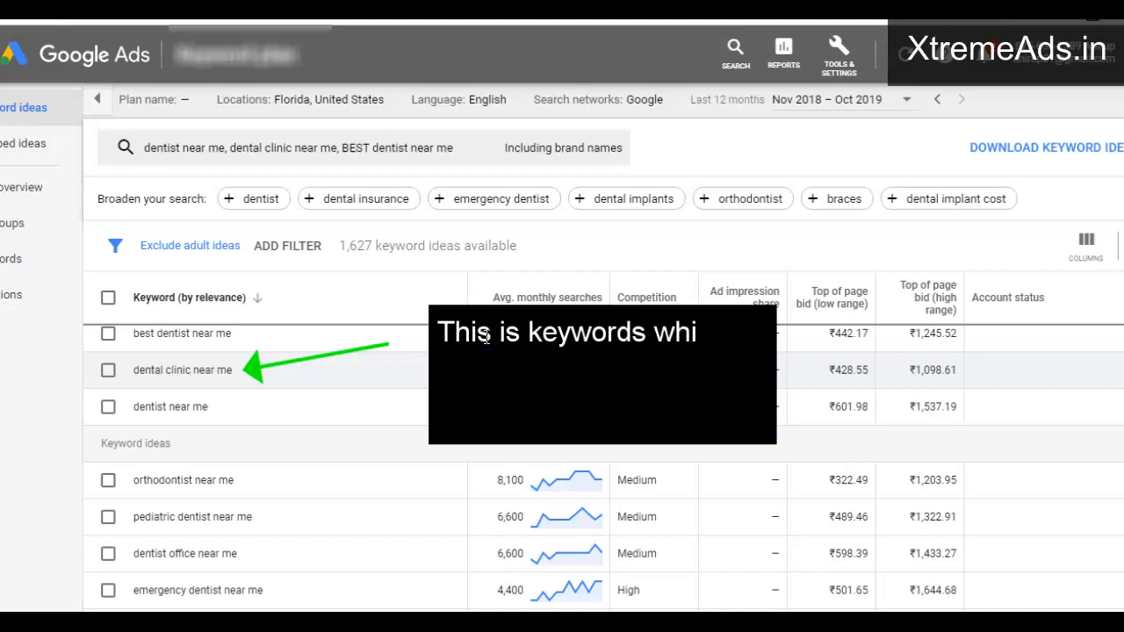
type("ch we ent")
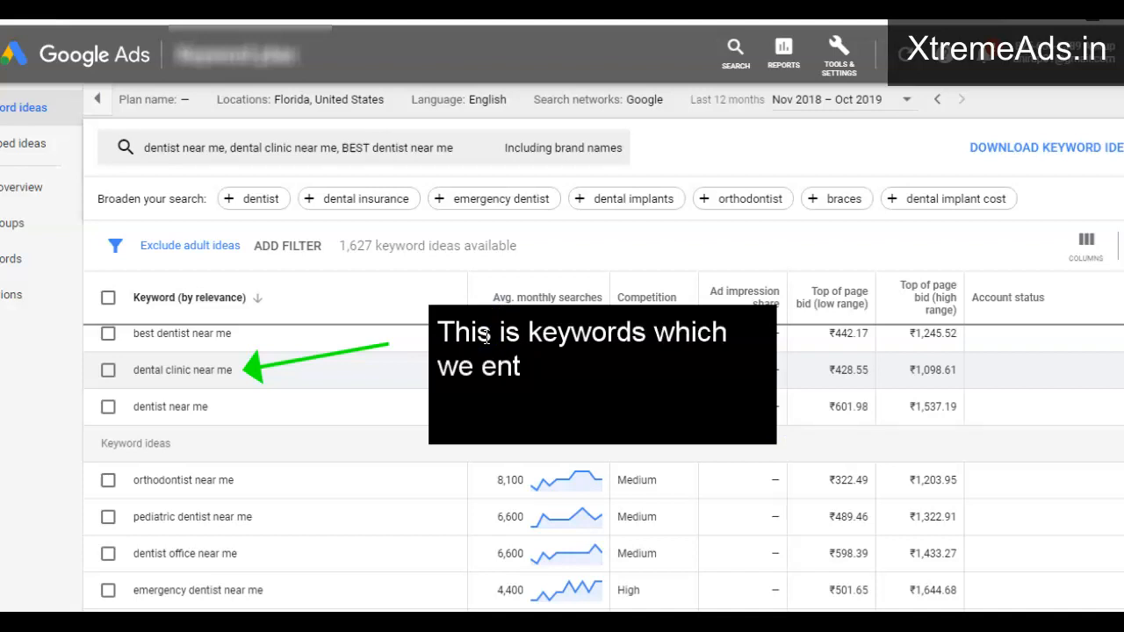
type("ered and its")
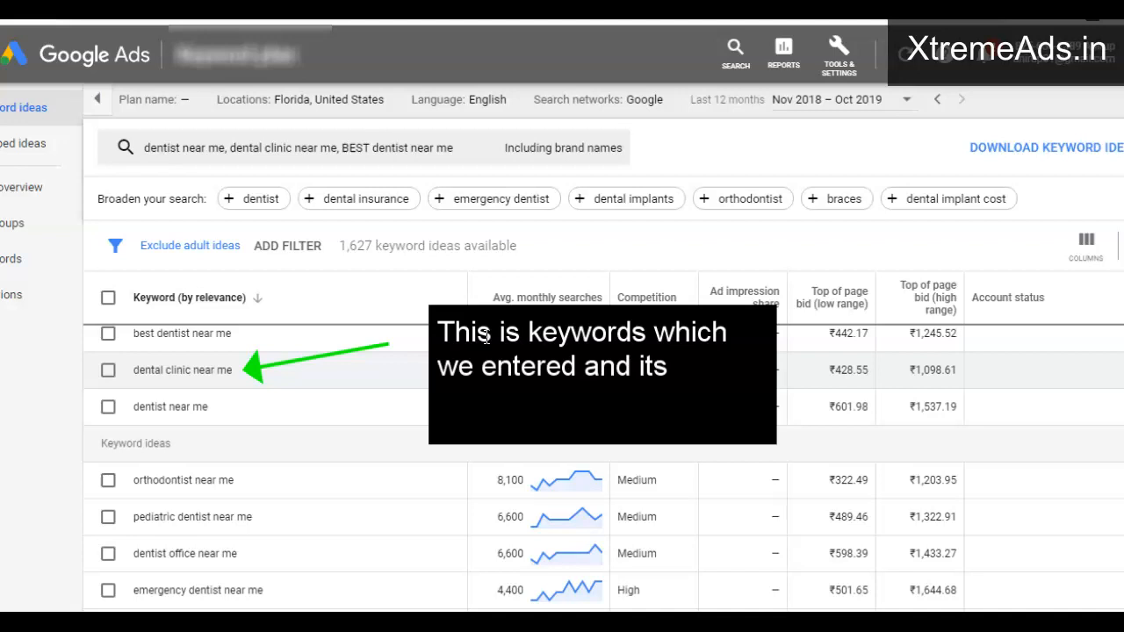
type(" details")
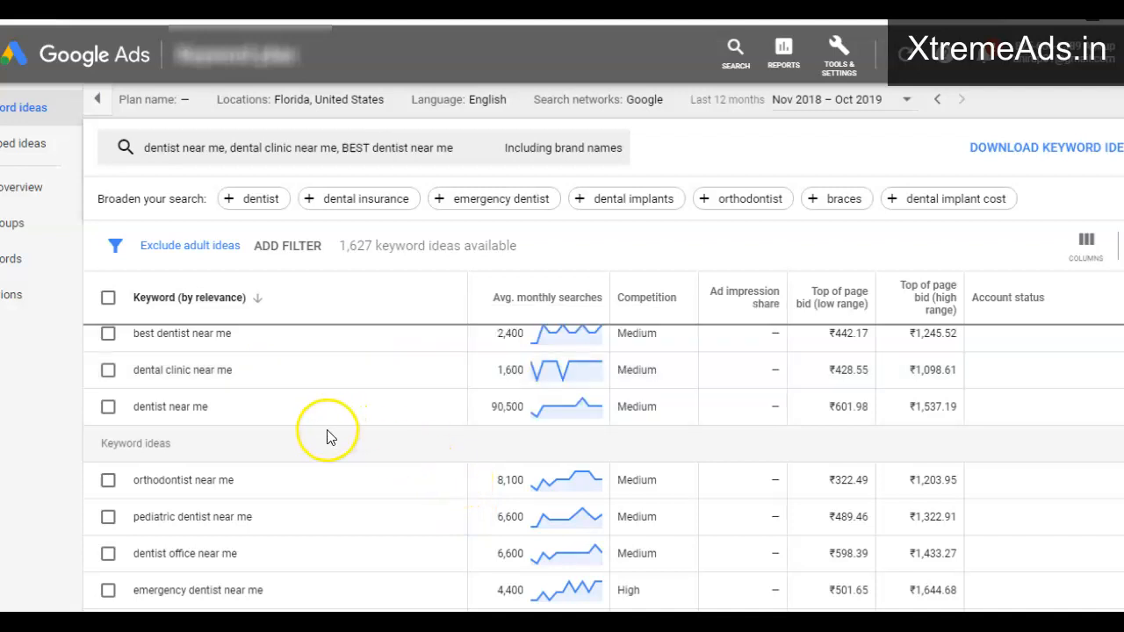
Highlight the "Keyword ideas" heading and the suggested keywords below it in green, and clear the highlights
scroll(321, 433, "down", 1)
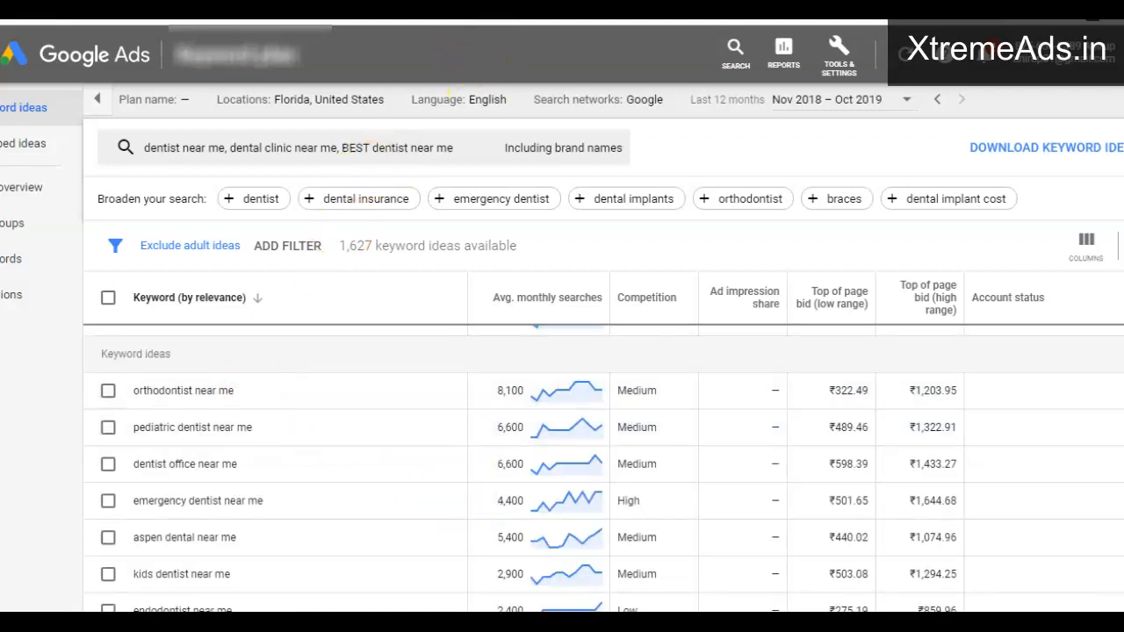
left_click_drag(97, 342, 218, 369)
mouse_move(91, 378)
left_mouse_down()
mouse_move(319, 564)
mouse_move(336, 610)
left_mouse_up()
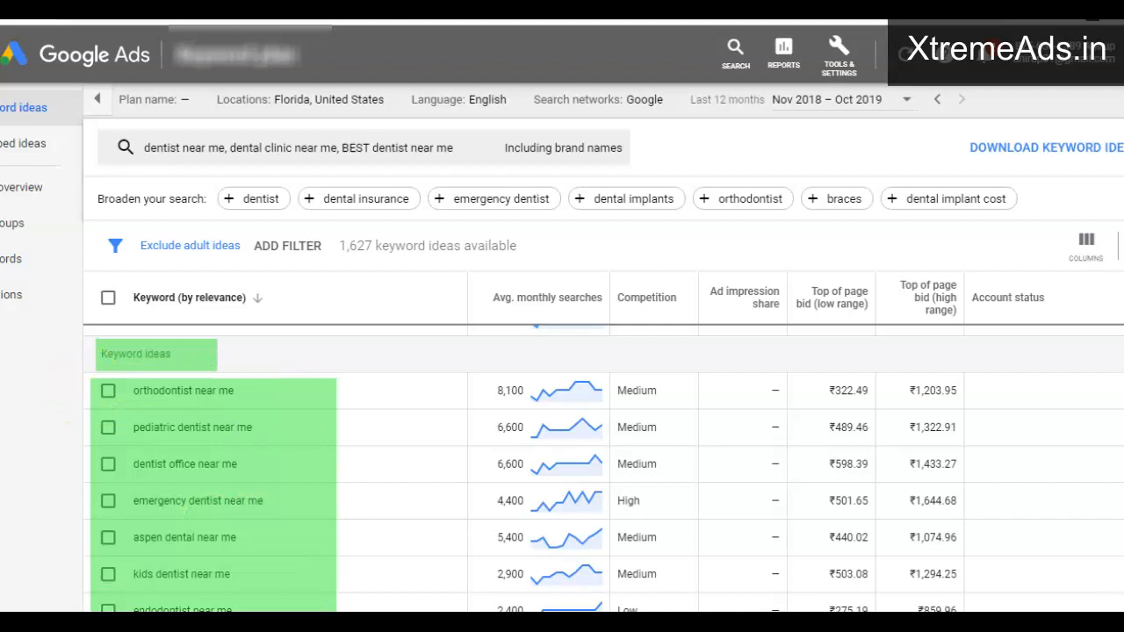
key("Escape")
key("alt+shift")
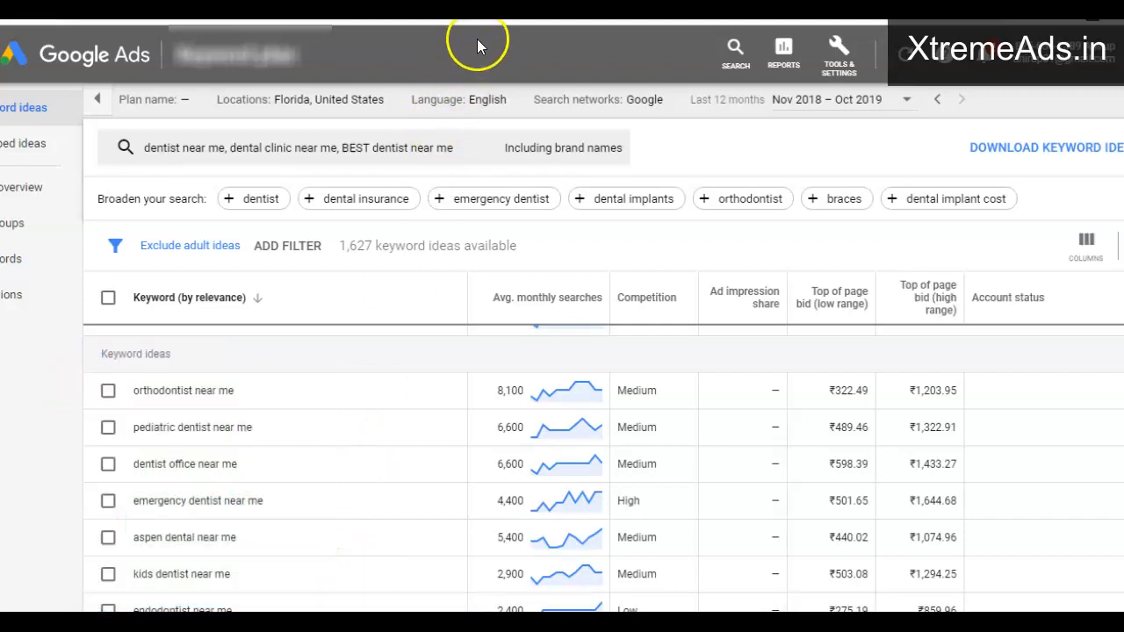
Add a note reading "These are new keywords idea based on our initial keywords . You have to select only relevant keywords" beside the suggested keywords
mouse_move(365, 367)
left_mouse_down()
mouse_move(391, 447)
mouse_move(640, 602)
mouse_move(675, 604)
left_mouse_up()
left_click(411, 396)
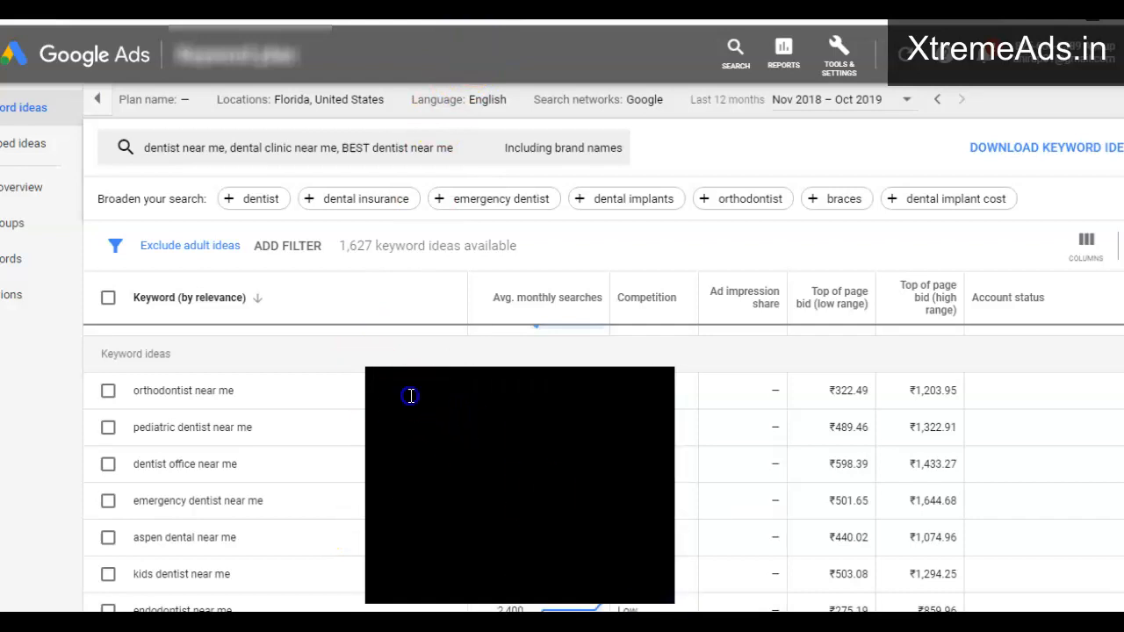
type("These are new keywords id")
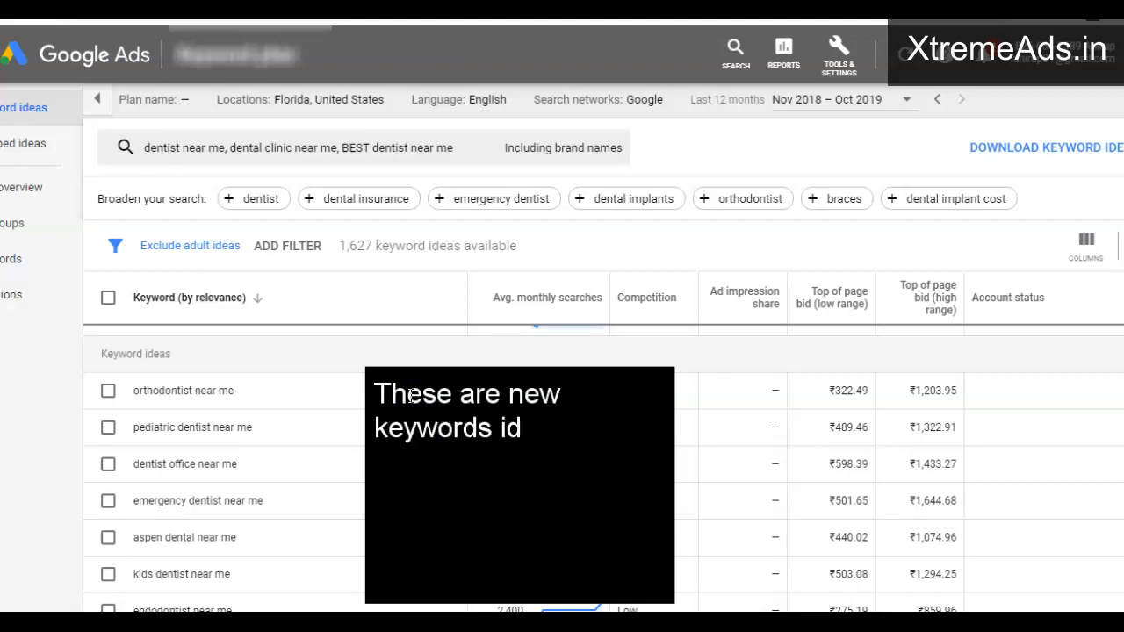
type("ea based")
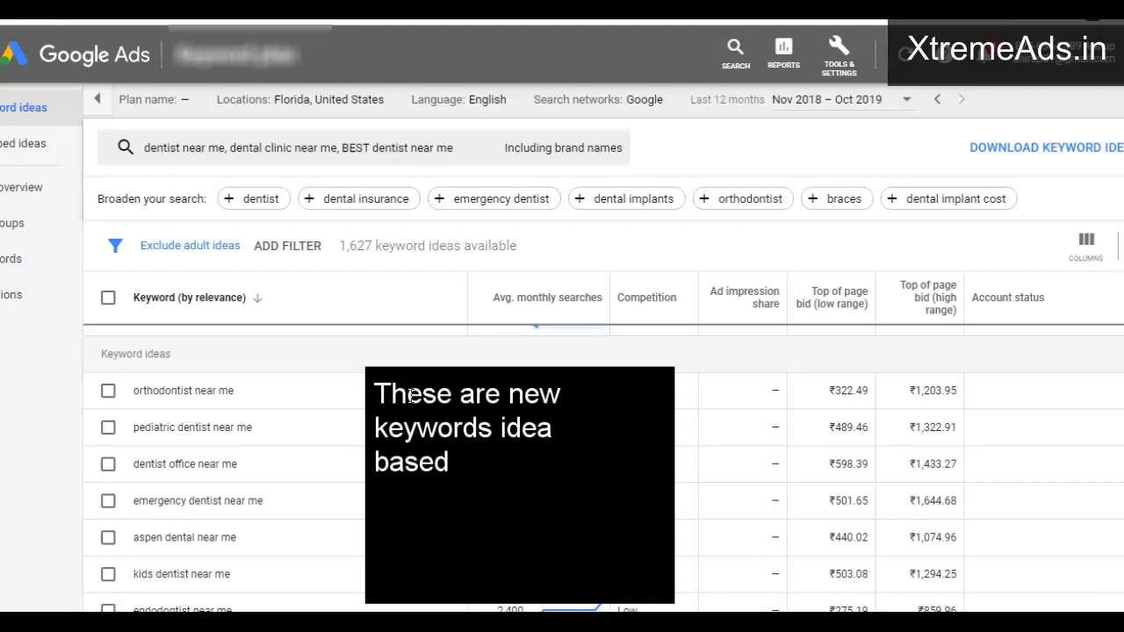
type(" on our initial k")
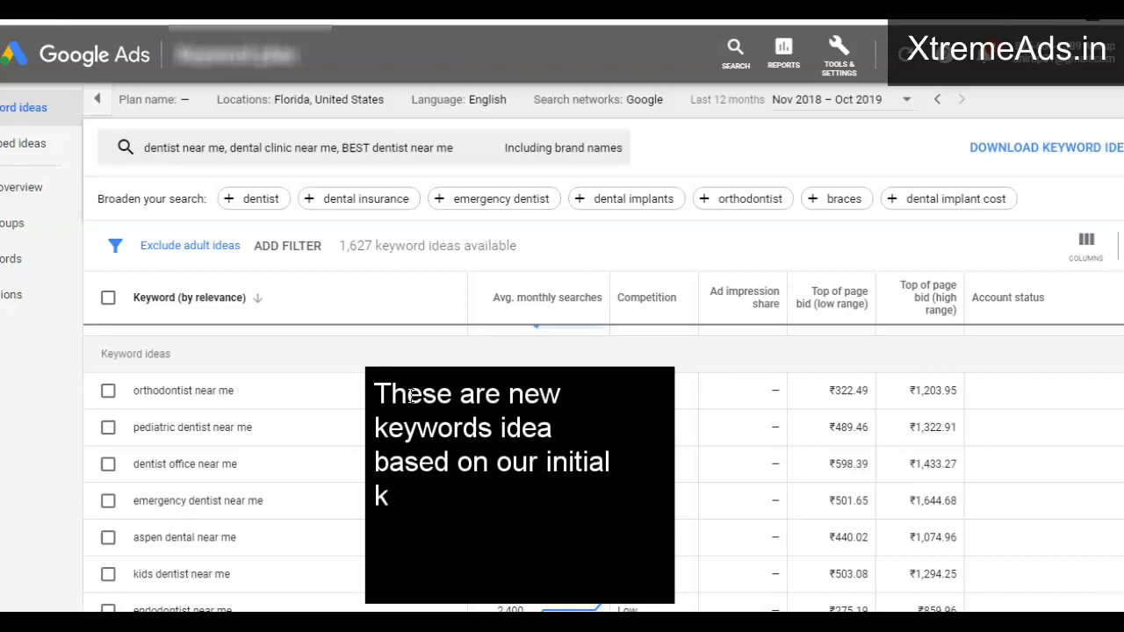
type("eywords .")
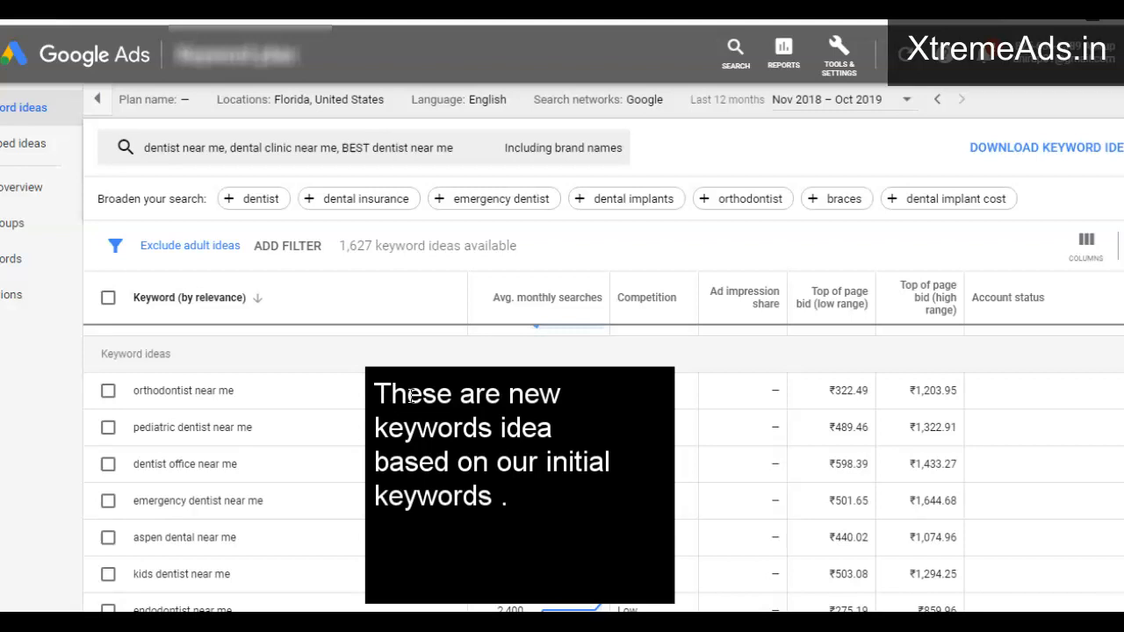
type("ou have")
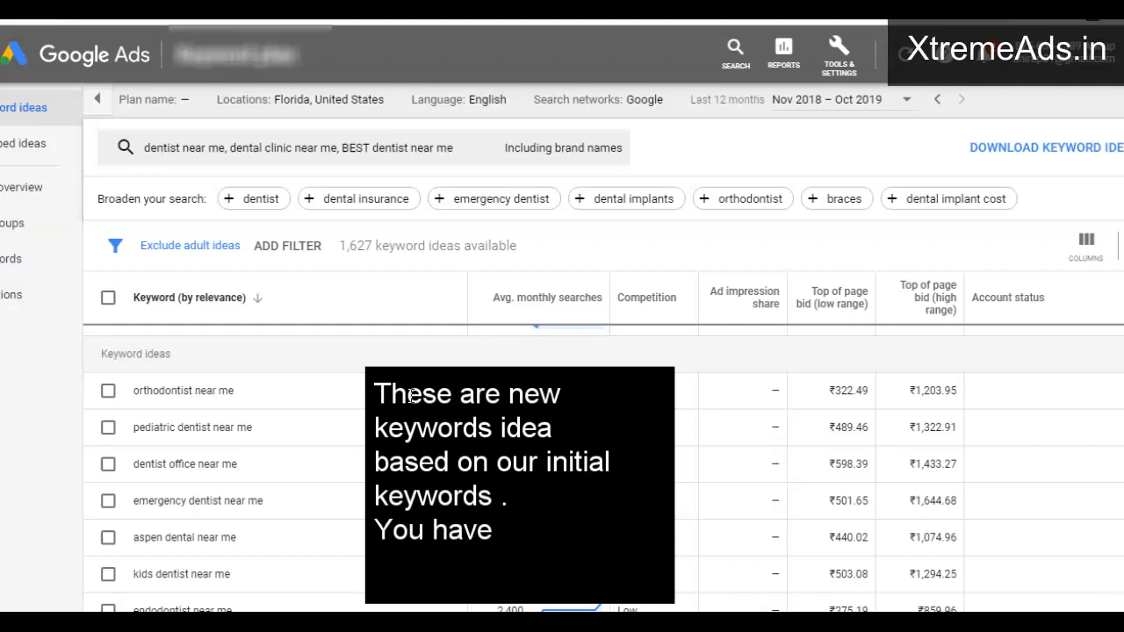
type(" to s")
key("BackSpace")
type("to se")
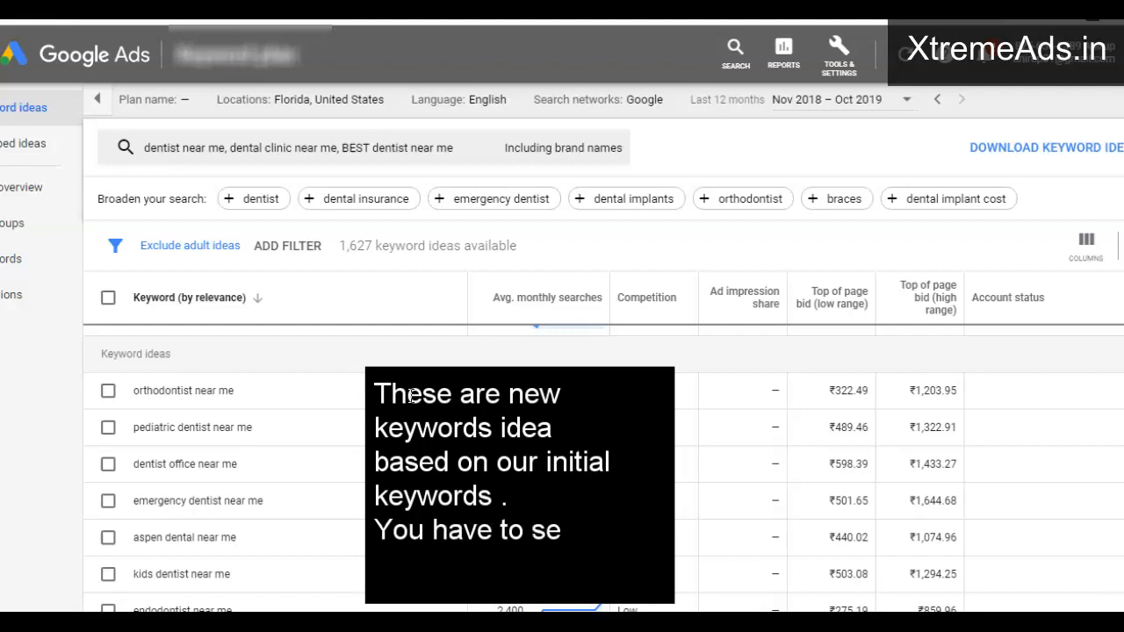
type("lect only")
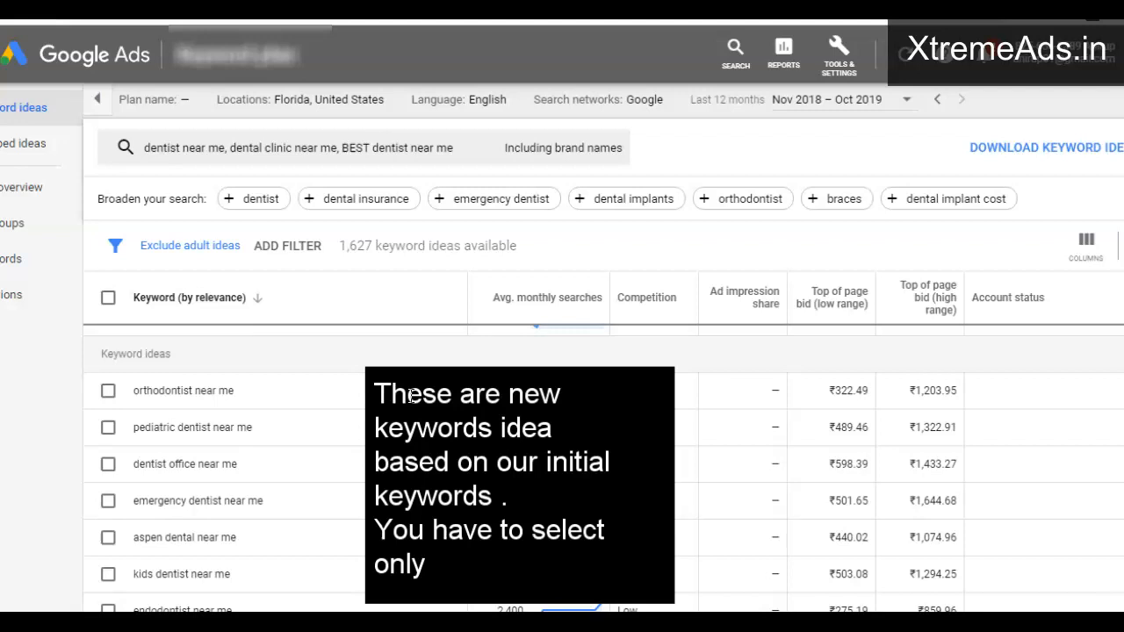
type(" relevant ke")
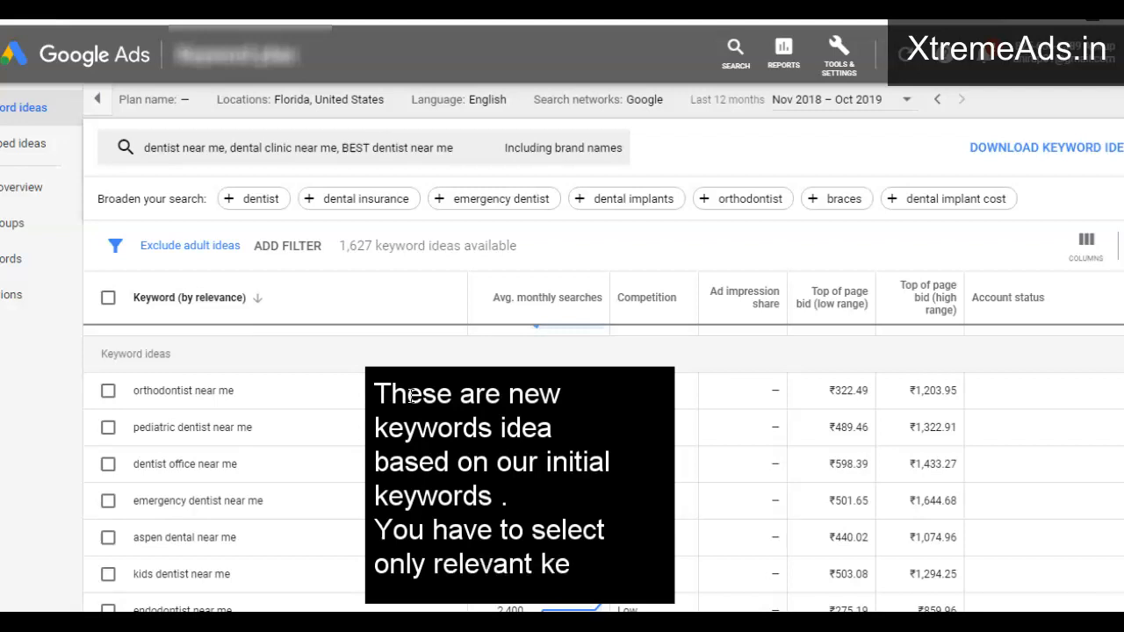
type("ywords")
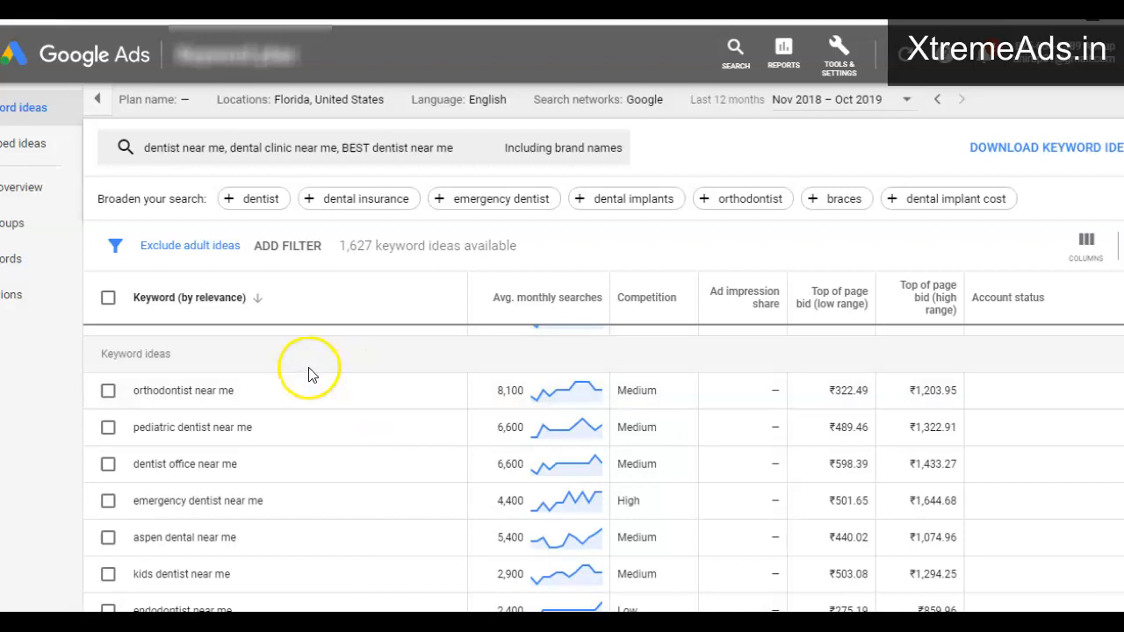
Select the three provided keywords "best dentist near me", "dental clinic near me" and "dentist near me"
scroll(314, 376, "up", 2)
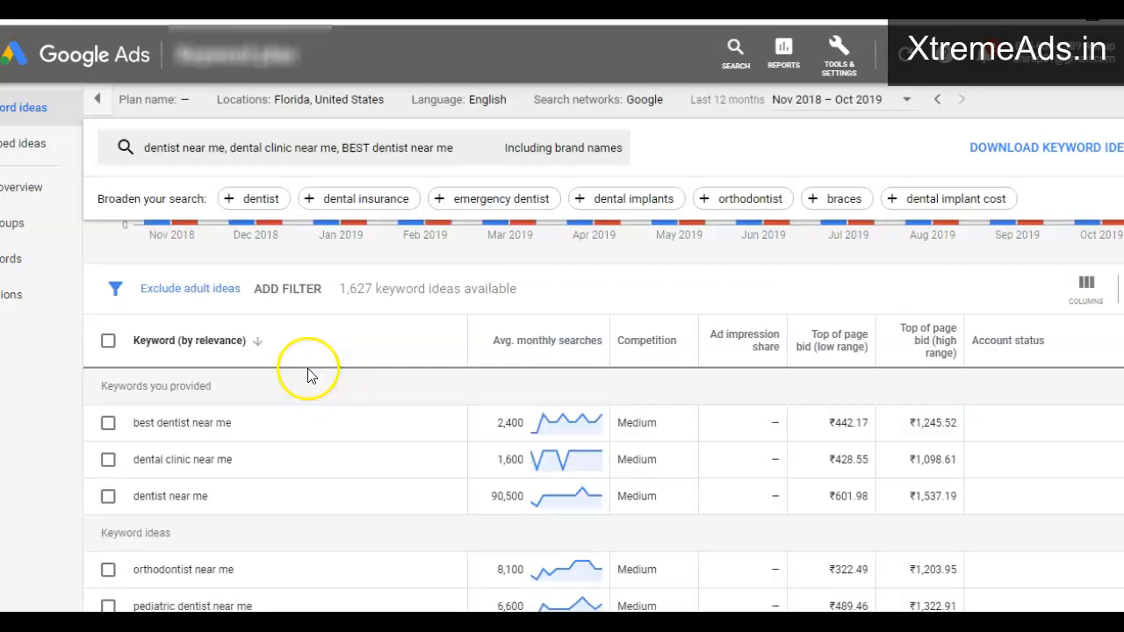
left_click(108, 422)
left_click(108, 459)
left_click(108, 496)
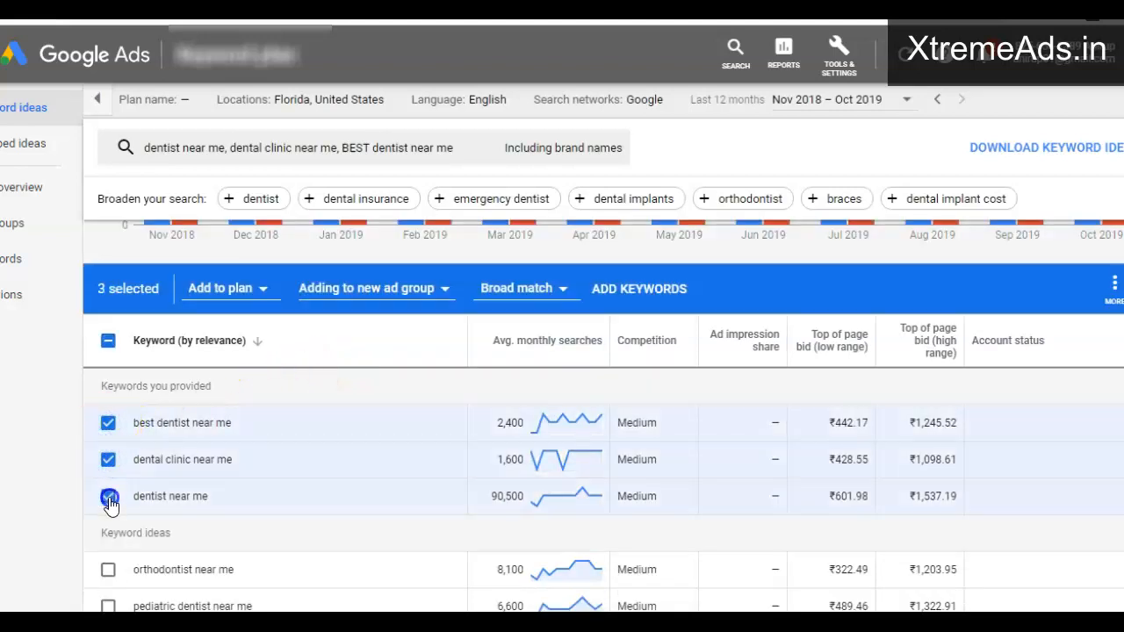
scroll(104, 488, "down", 1)
scroll(105, 474, "down", 1)
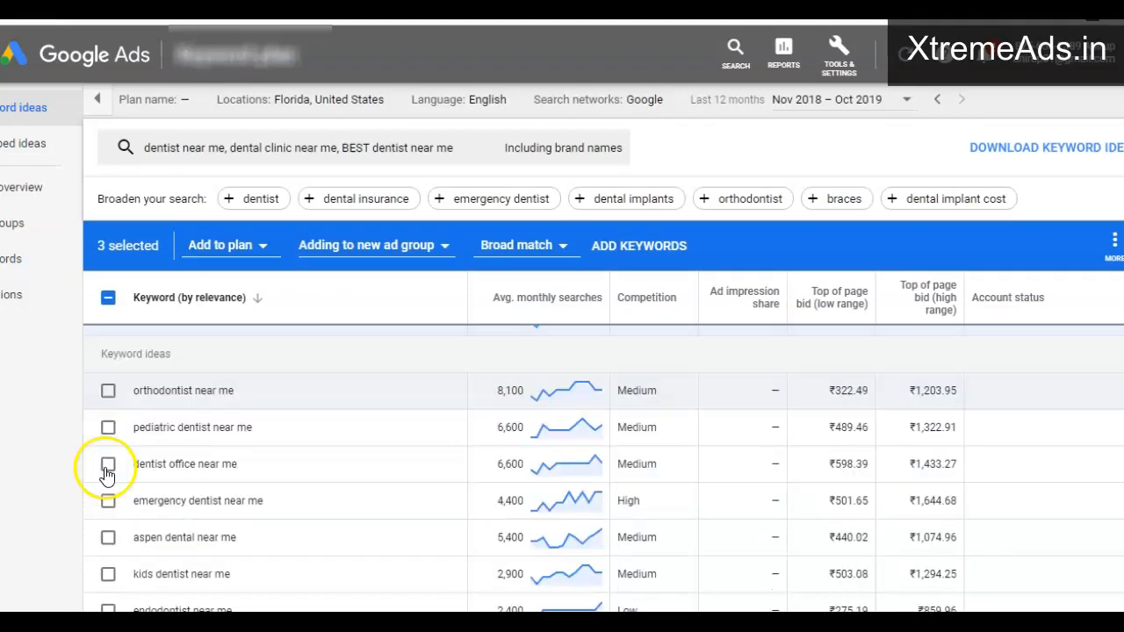
Select the keyword ideas orthodontist, pediatric dentist, dentist office, emergency dentist, kids dentist and dental implants "near me"
left_click(108, 392)
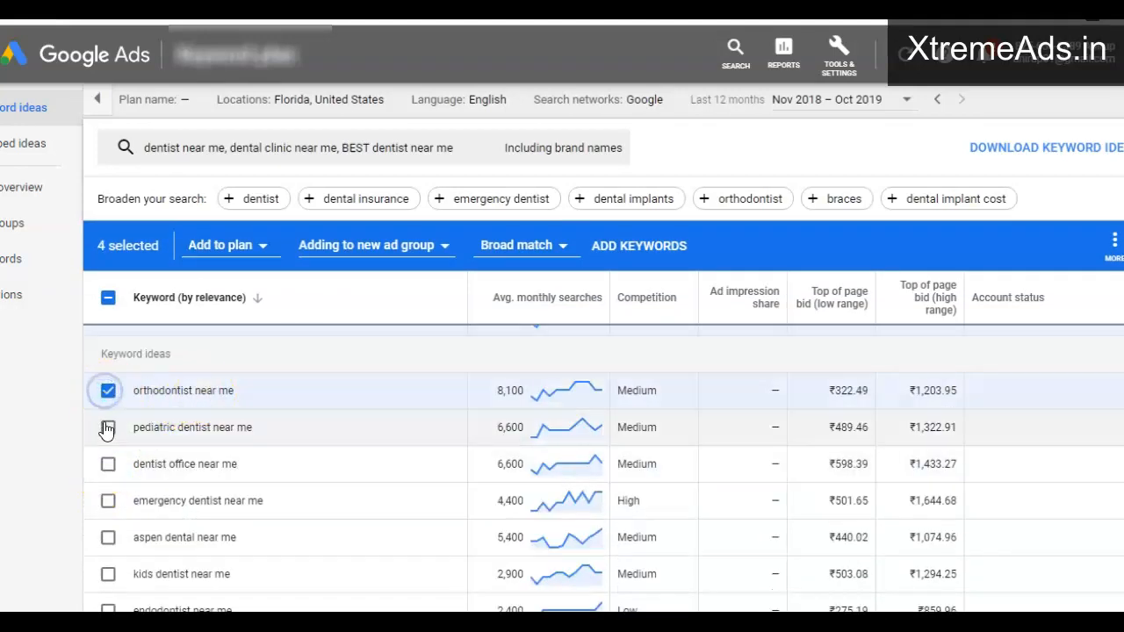
left_click(108, 429)
left_click(108, 466)
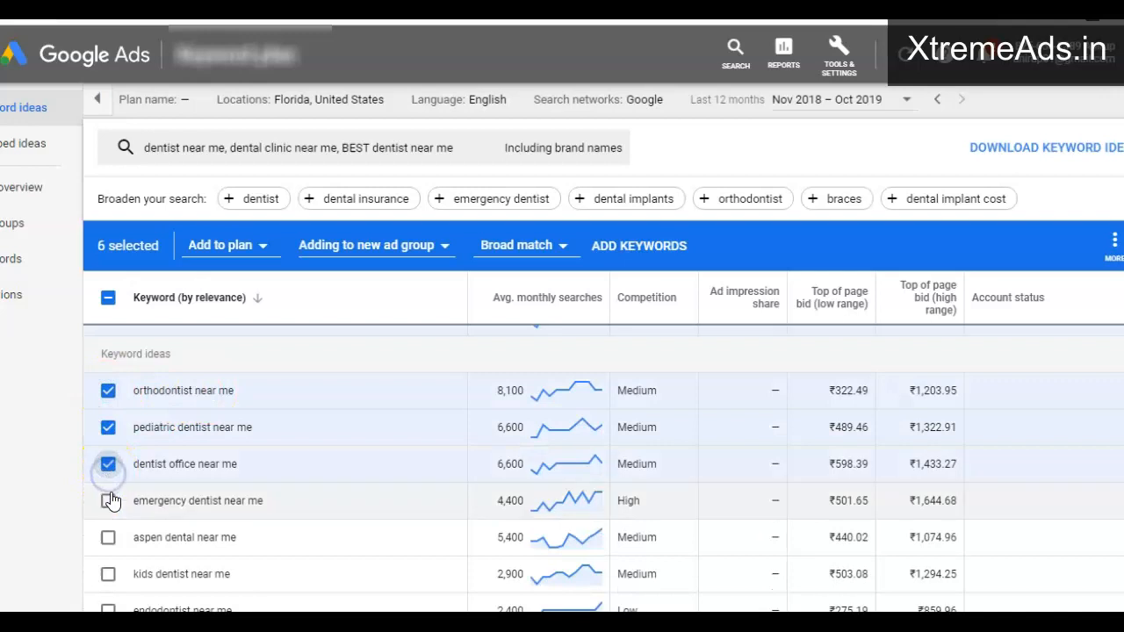
left_click(108, 501)
scroll(190, 441, "down", 1)
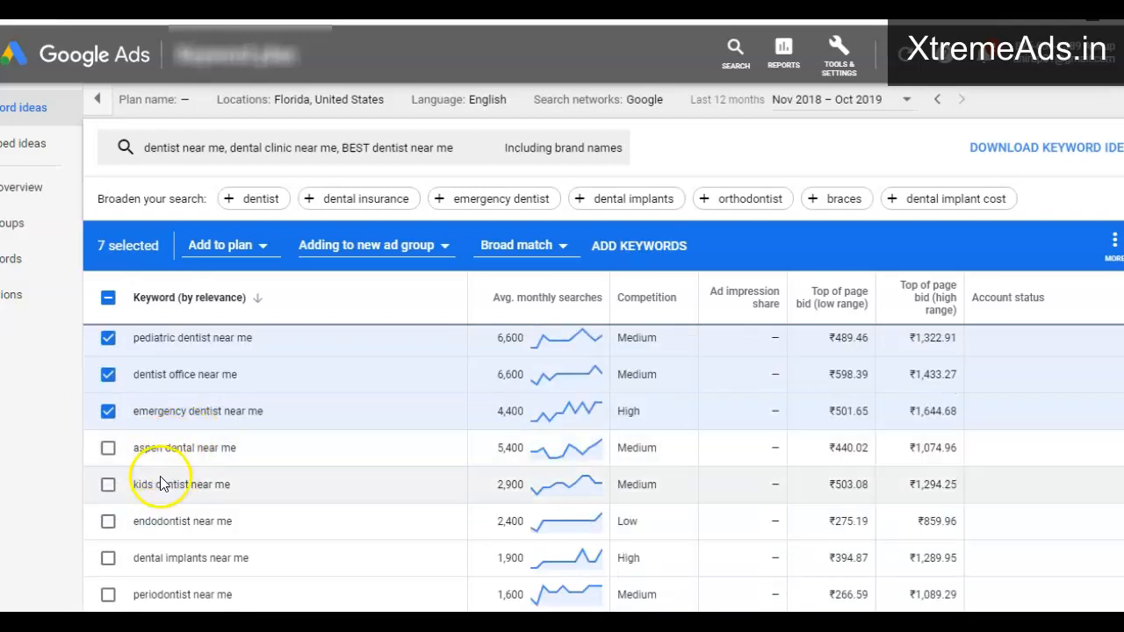
left_click(104, 490)
left_click(110, 559)
Look through the remaining keyword ideas for relevant terms and return to the provided keywords at the start of the list
scroll(181, 457, "down", 2)
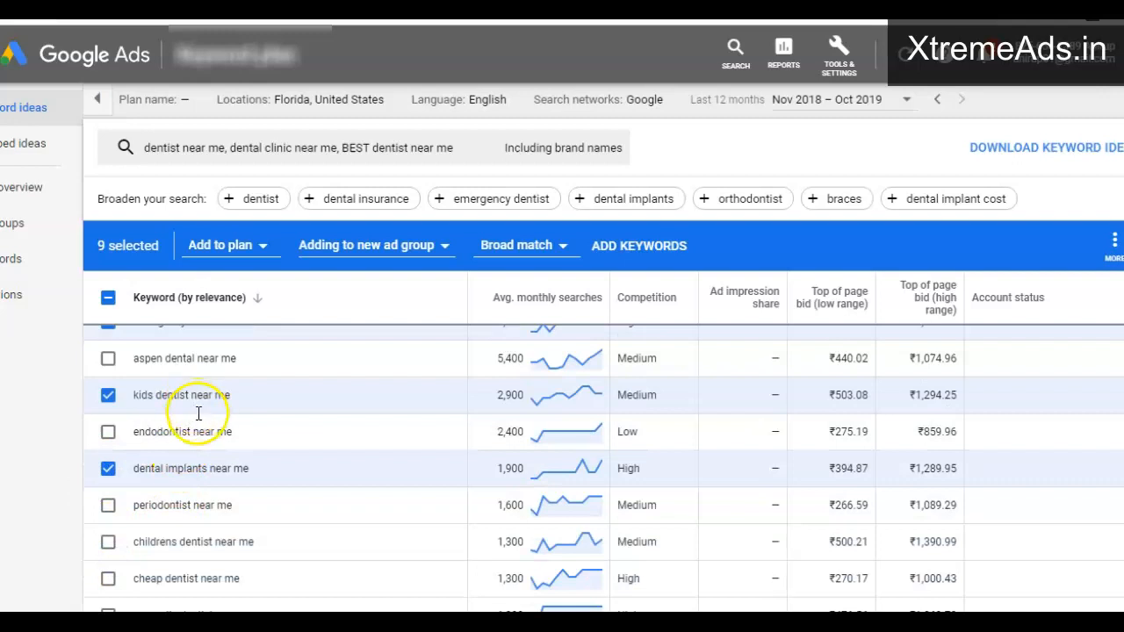
scroll(200, 412, "down", 2)
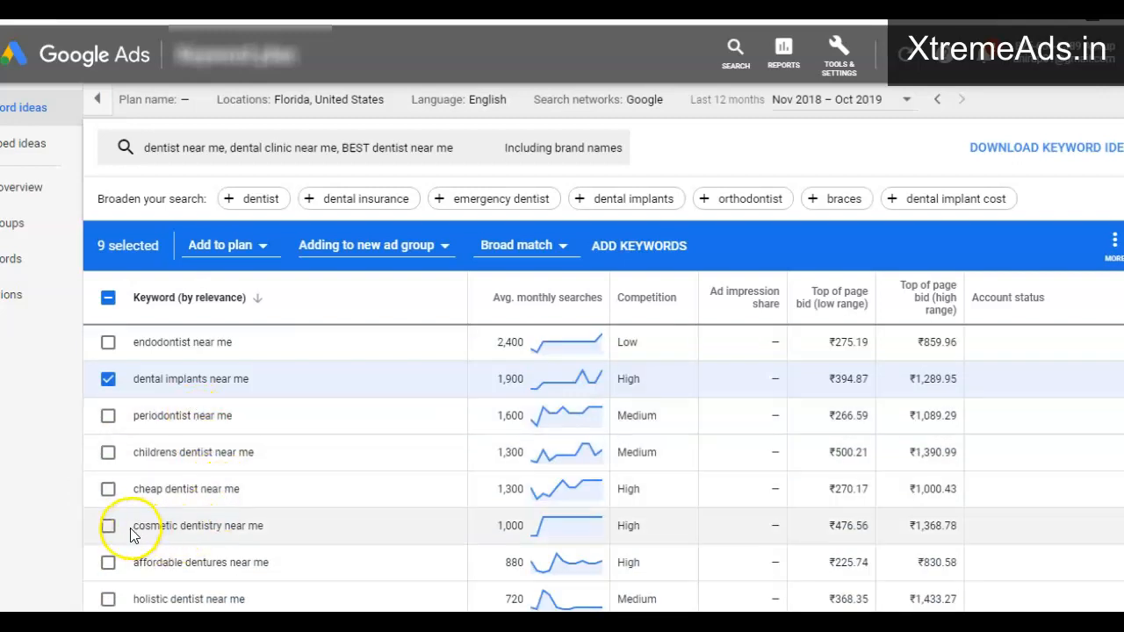
scroll(176, 514, "down", 2)
scroll(149, 487, "down", 3)
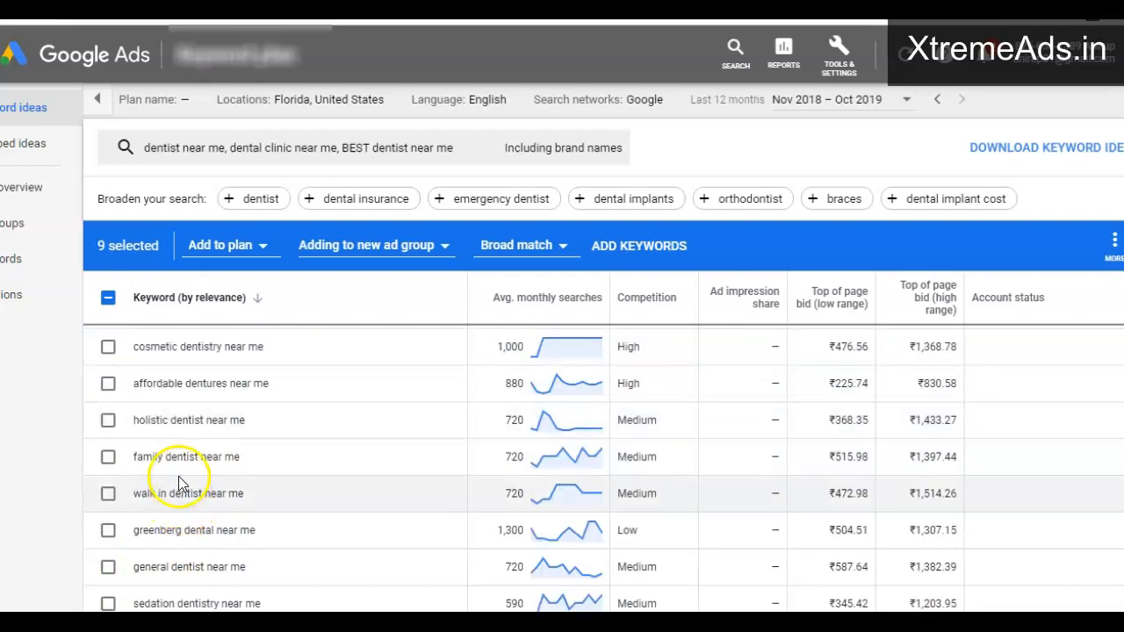
scroll(176, 461, "down", 2)
scroll(176, 461, "down", 4)
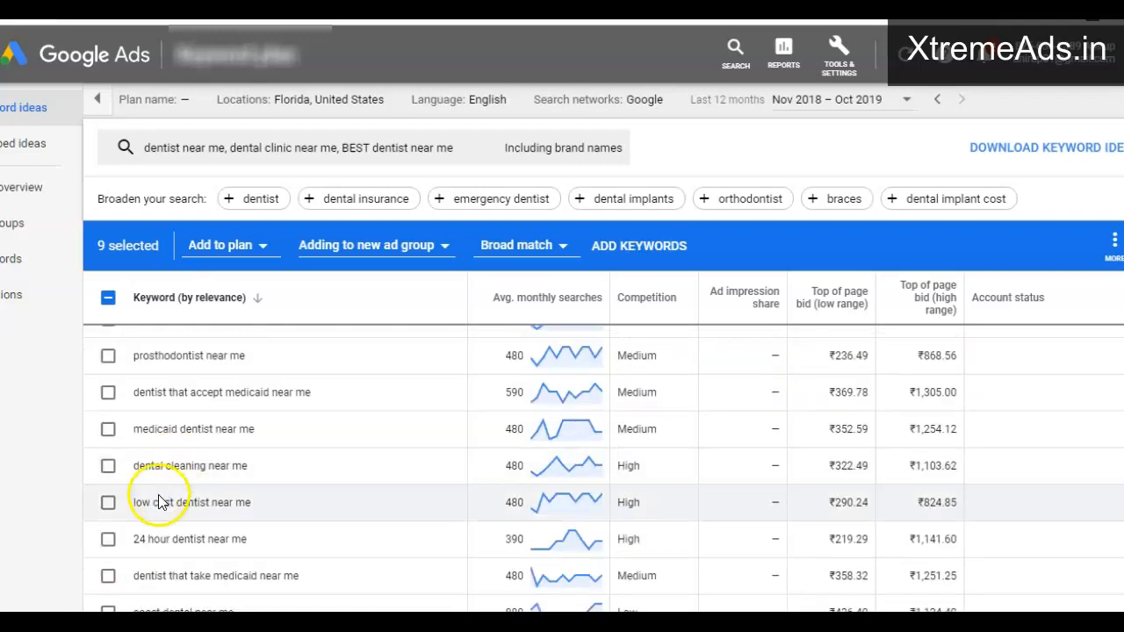
scroll(155, 495, "down", 2)
scroll(200, 450, "down", 2)
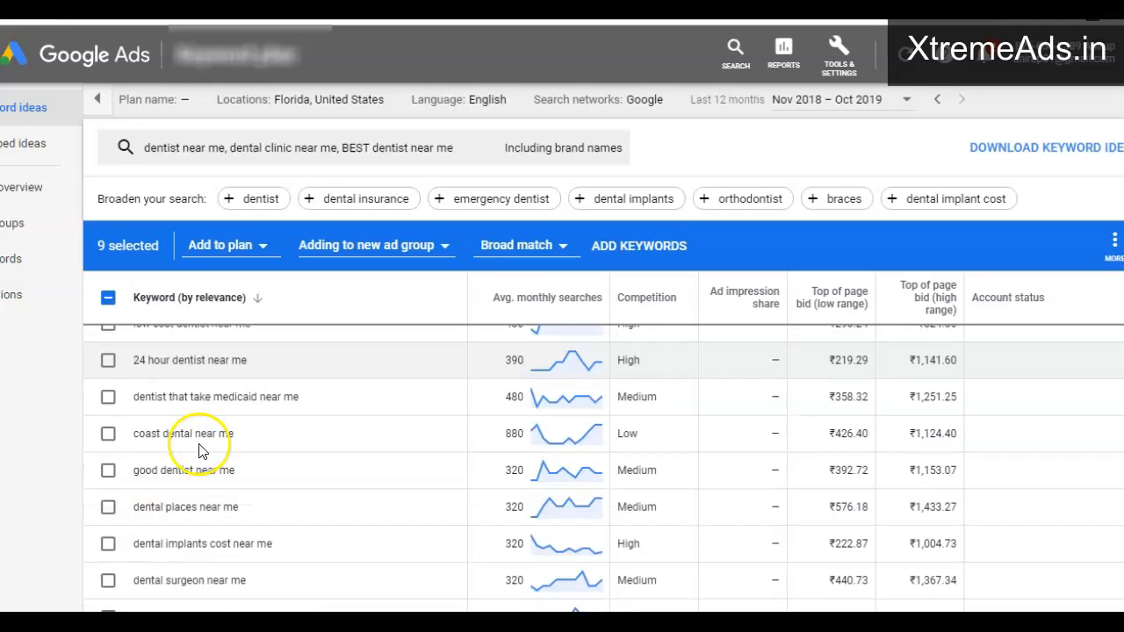
scroll(201, 454, "down", 4)
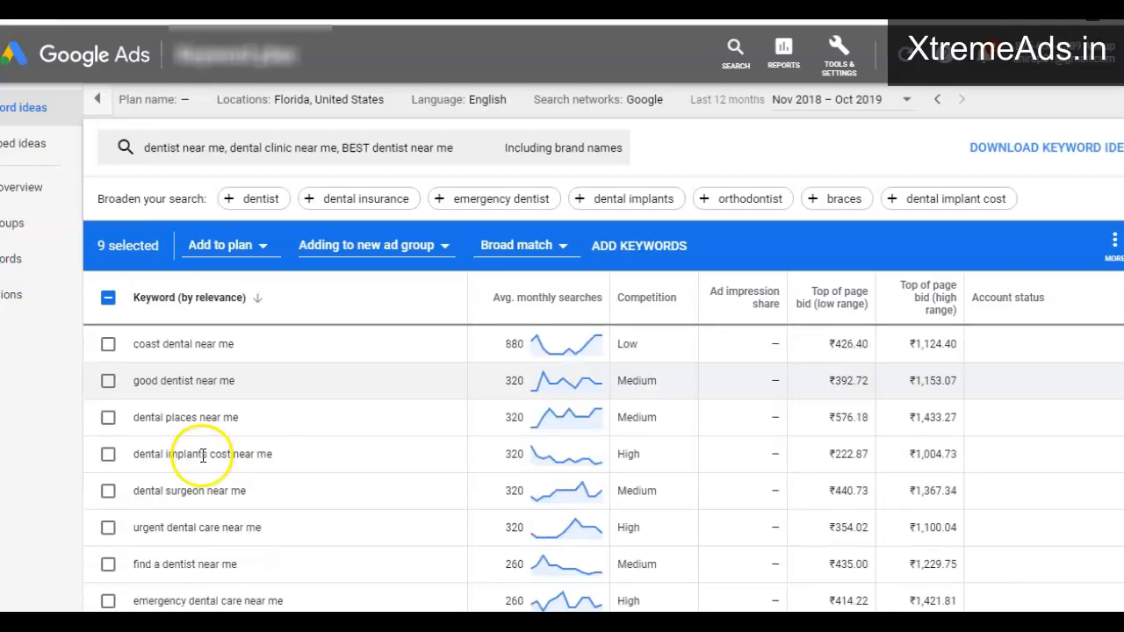
scroll(201, 470, "down", 2)
scroll(203, 465, "down", 4)
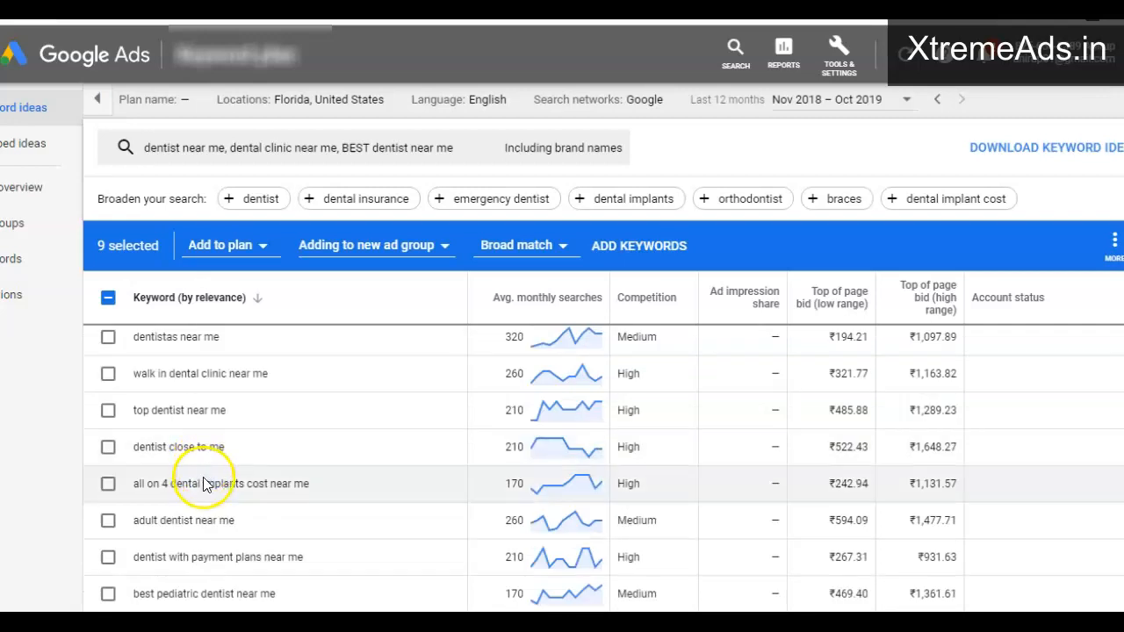
scroll(218, 492, "down", 1)
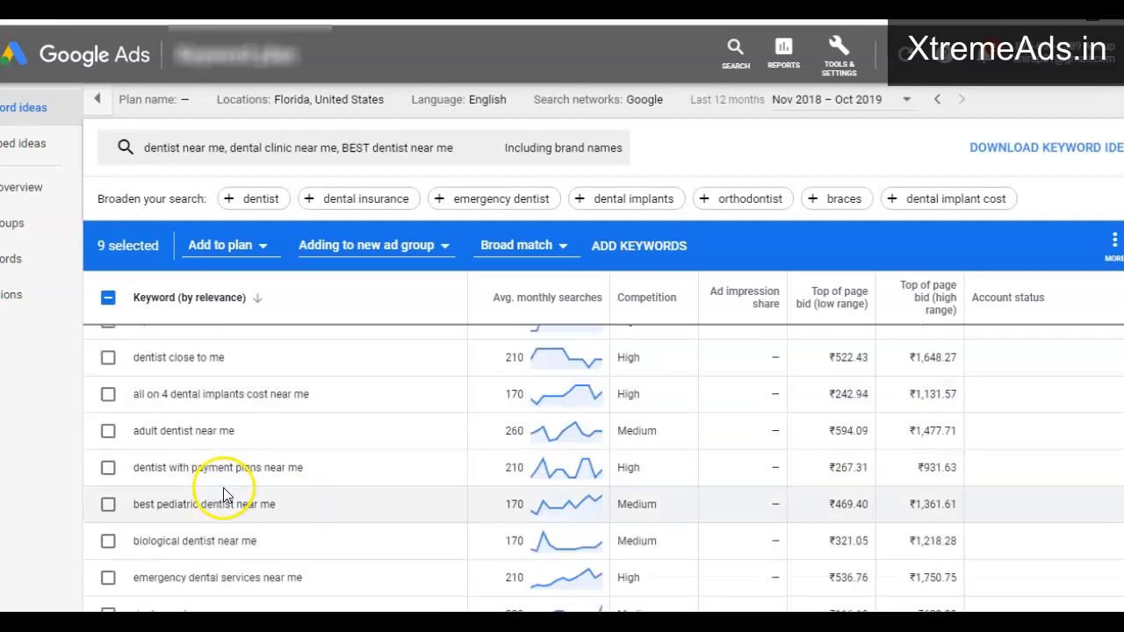
scroll(224, 495, "down", 1)
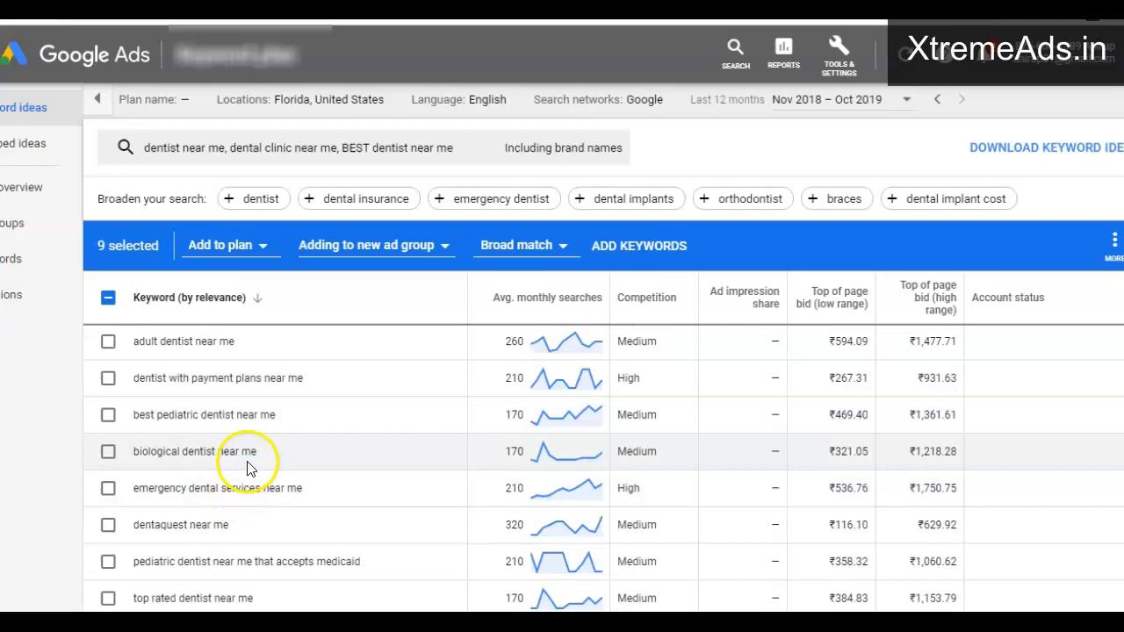
scroll(249, 469, "down", 1)
scroll(250, 470, "down", 4)
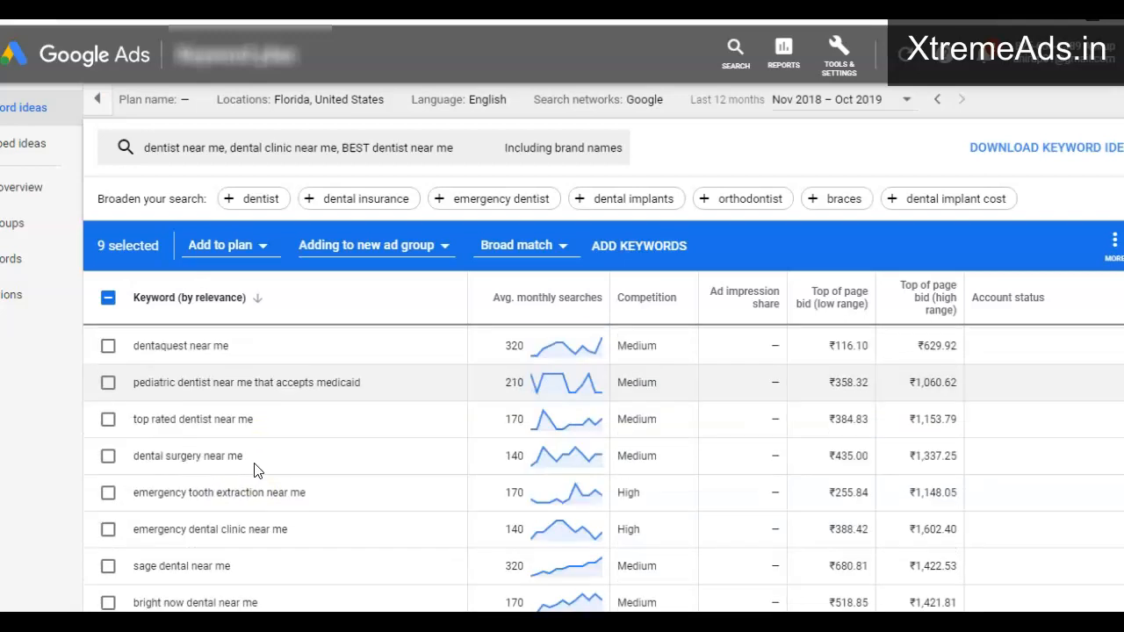
scroll(290, 496, "down", 5)
scroll(325, 475, "up", 10)
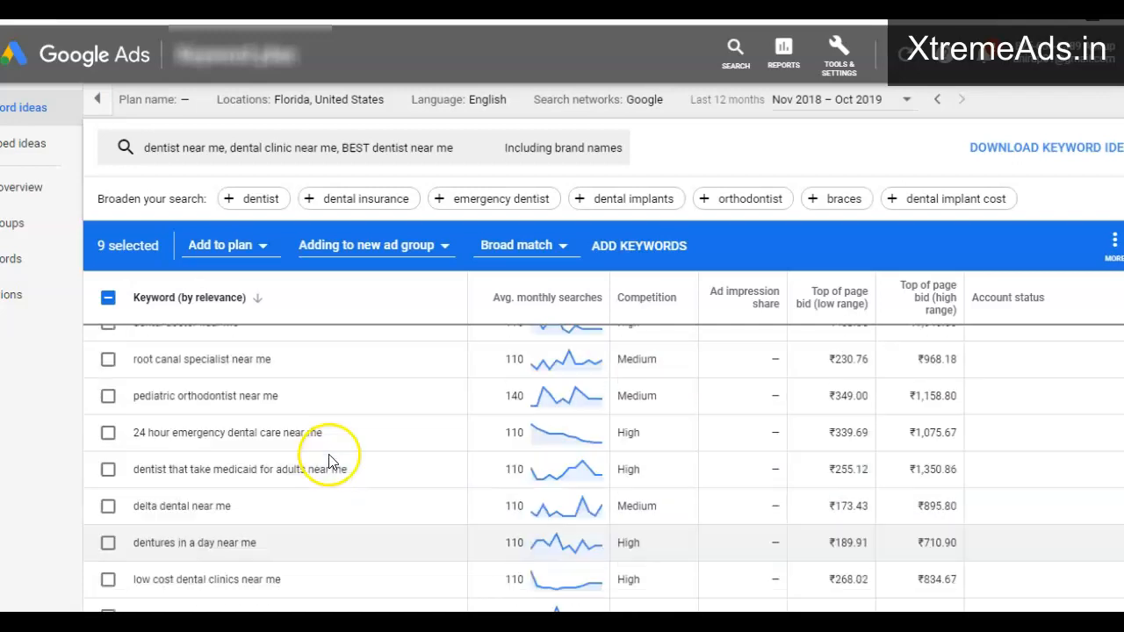
scroll(332, 462, "up", 10)
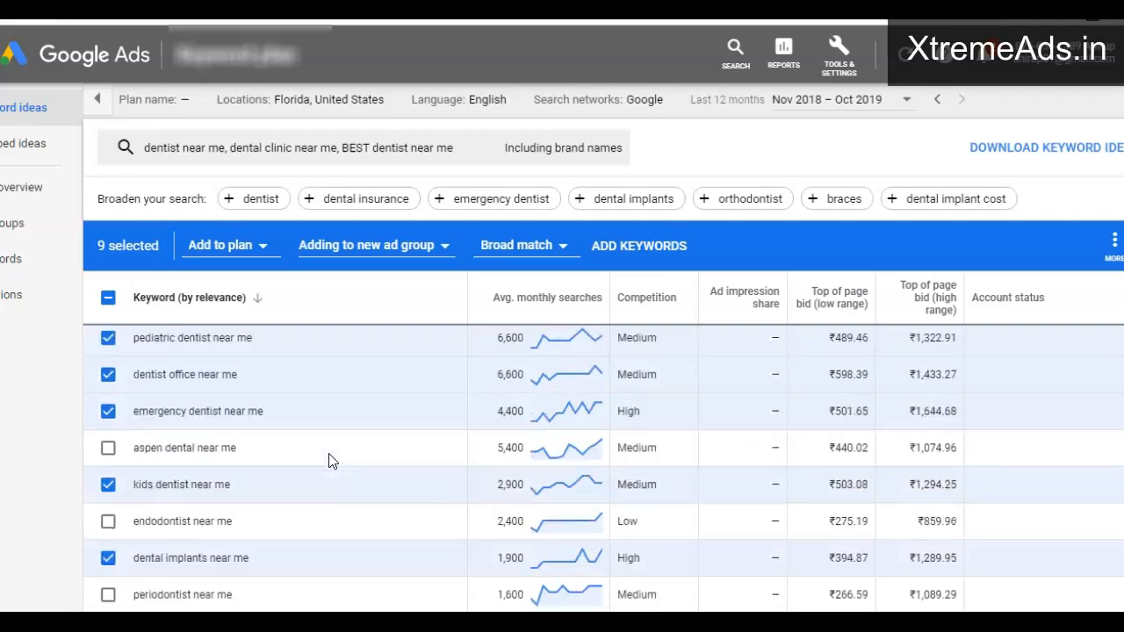
scroll(329, 460, "down", 1)
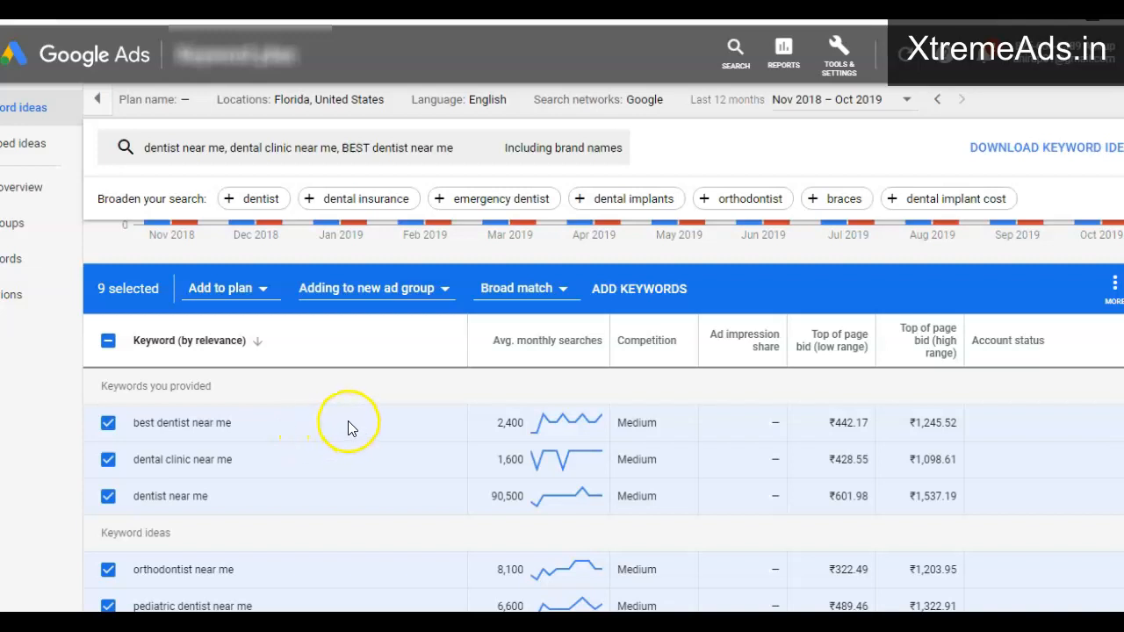
Add a text note over the keyword table reading "You can see there are man keywors which you can use."
left_click(635, 293)
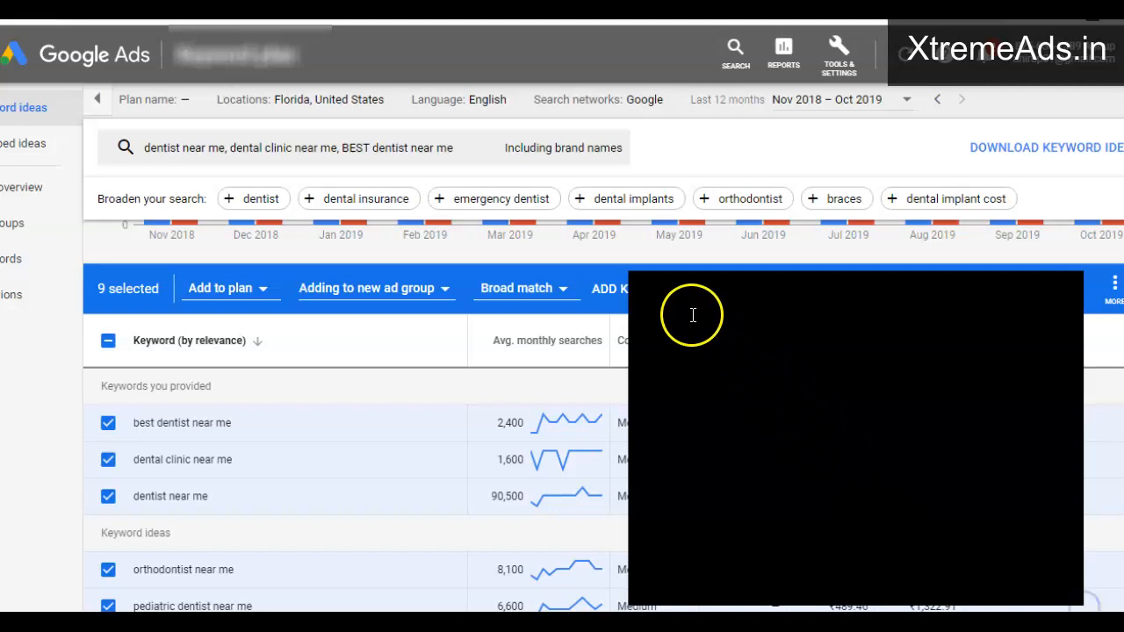
type("You can seethere are many")
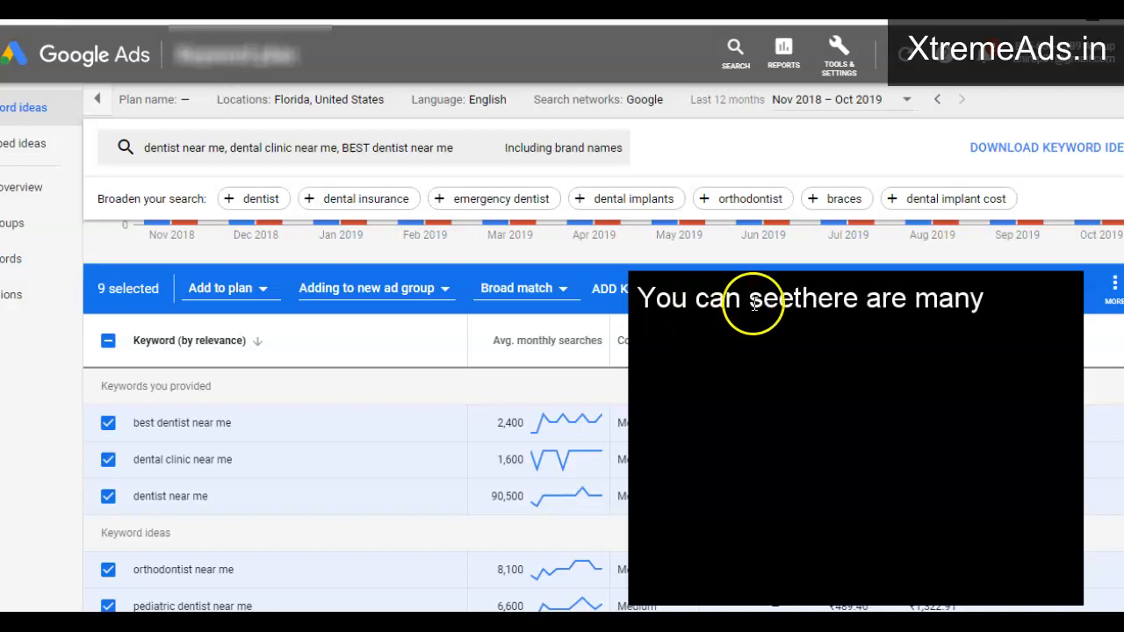
left_click(795, 299)
type("man keywordsy")
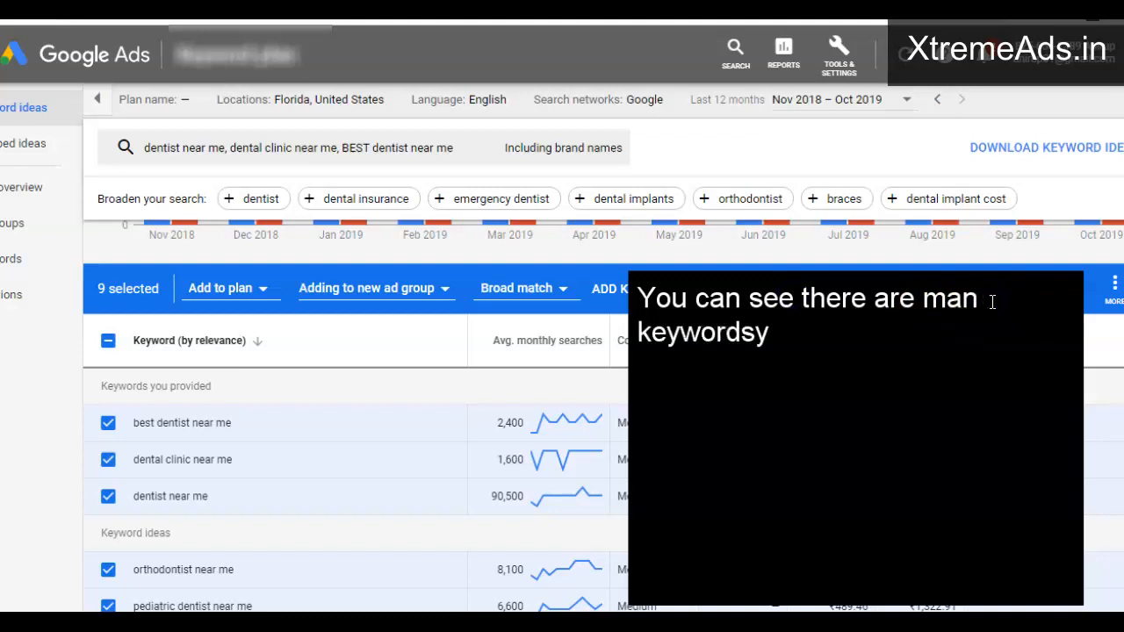
key("BackSpace")
key("BackSpace")
type("s which")
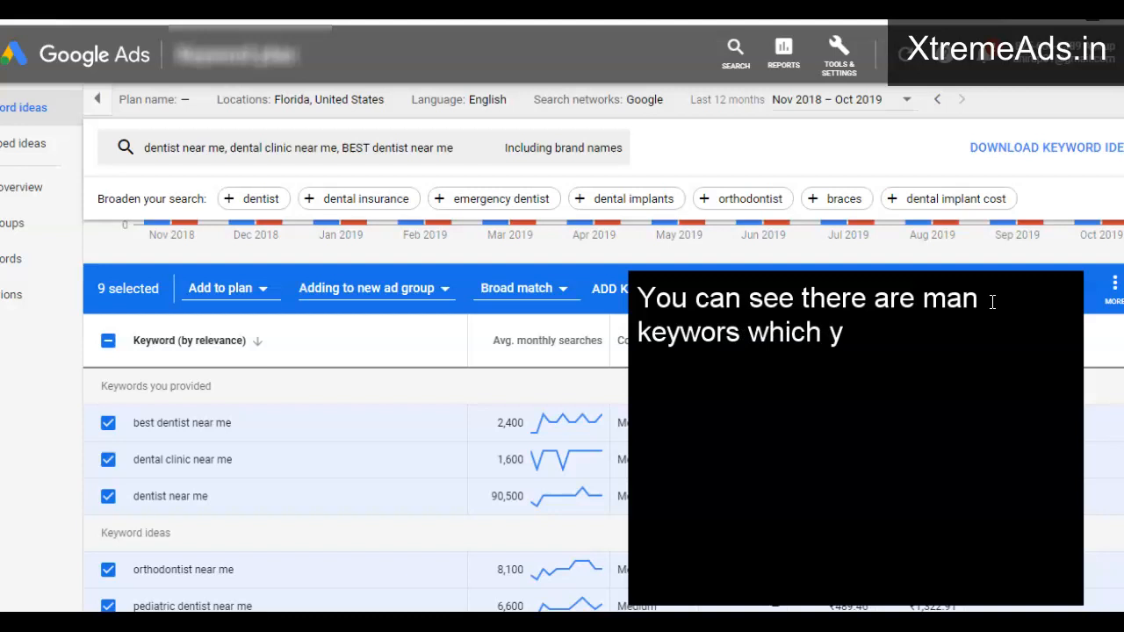
key("BackSpace")
type("you can use.")
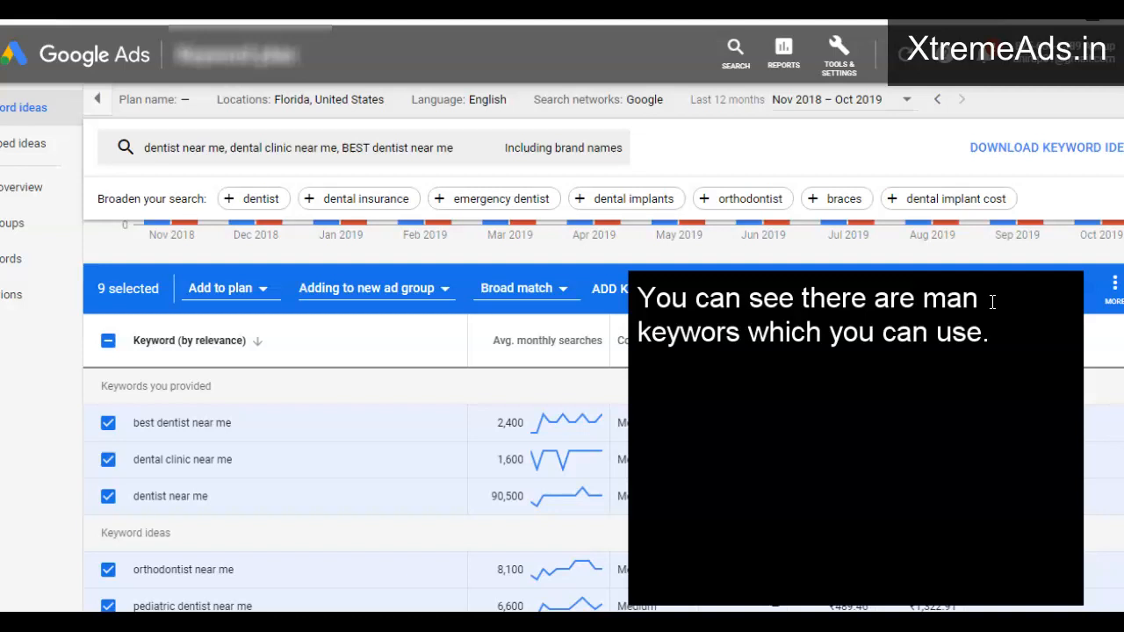
Add a new line to the note reading "but choose only those keywords which are relvant to the services."
key("Return")
type("but chh")
key("BackSpace")
type("oose on")
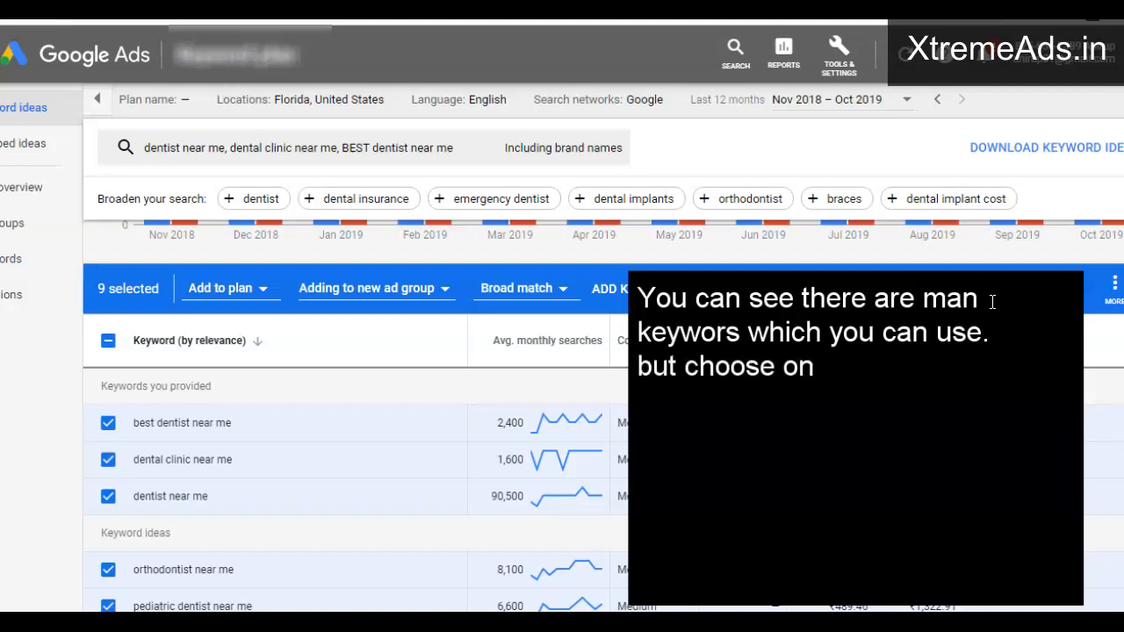
type("ly those keyw")
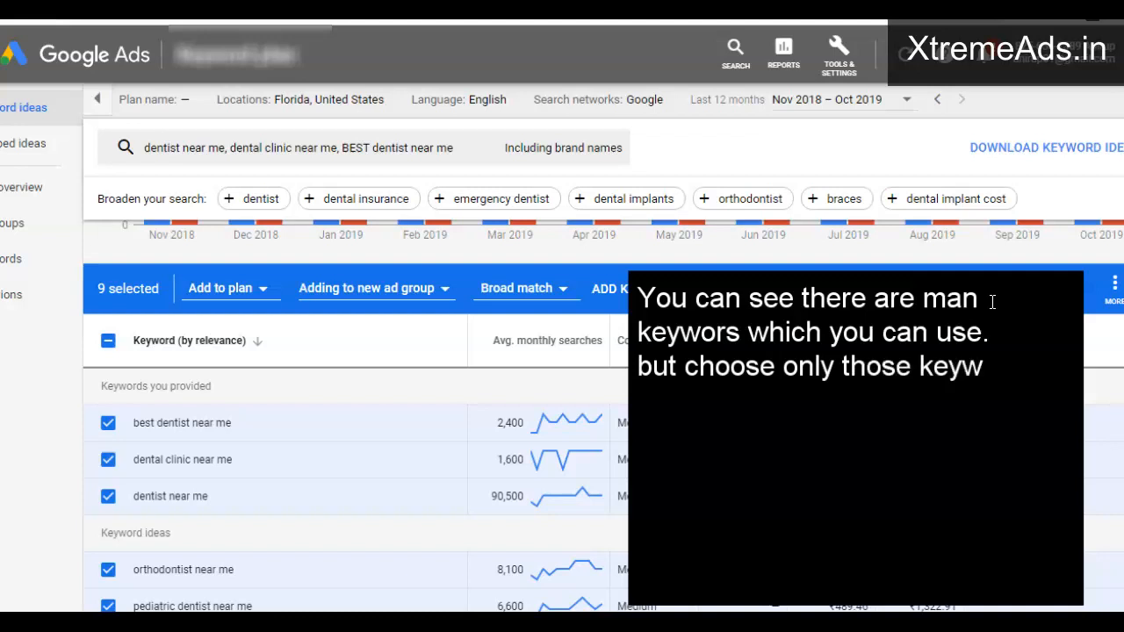
type("ords whi")
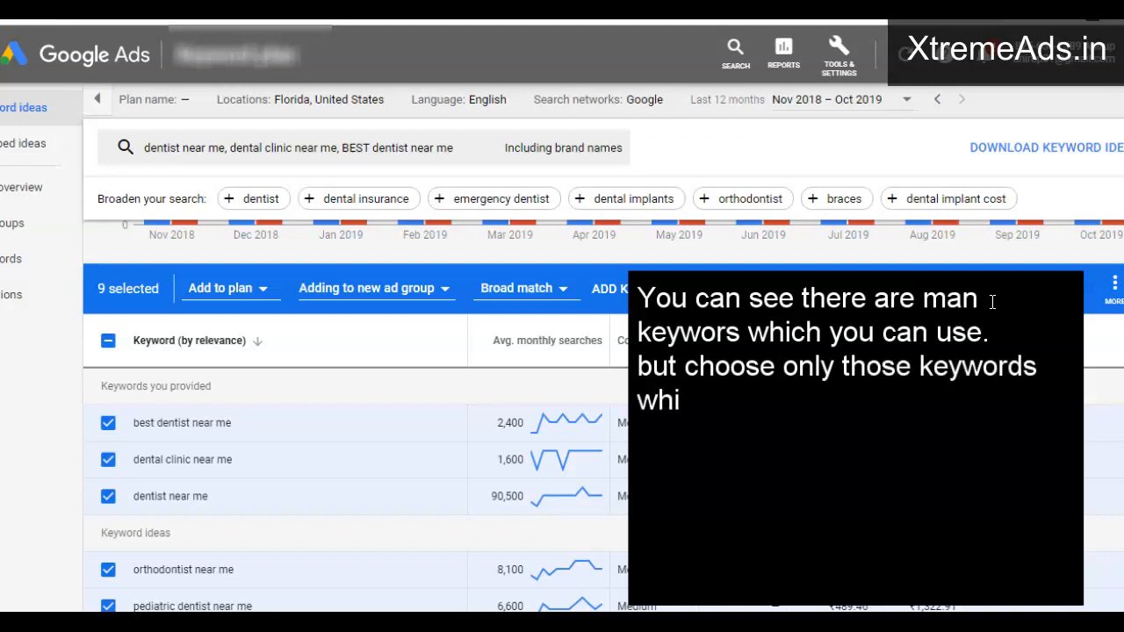
type("ch are rel")
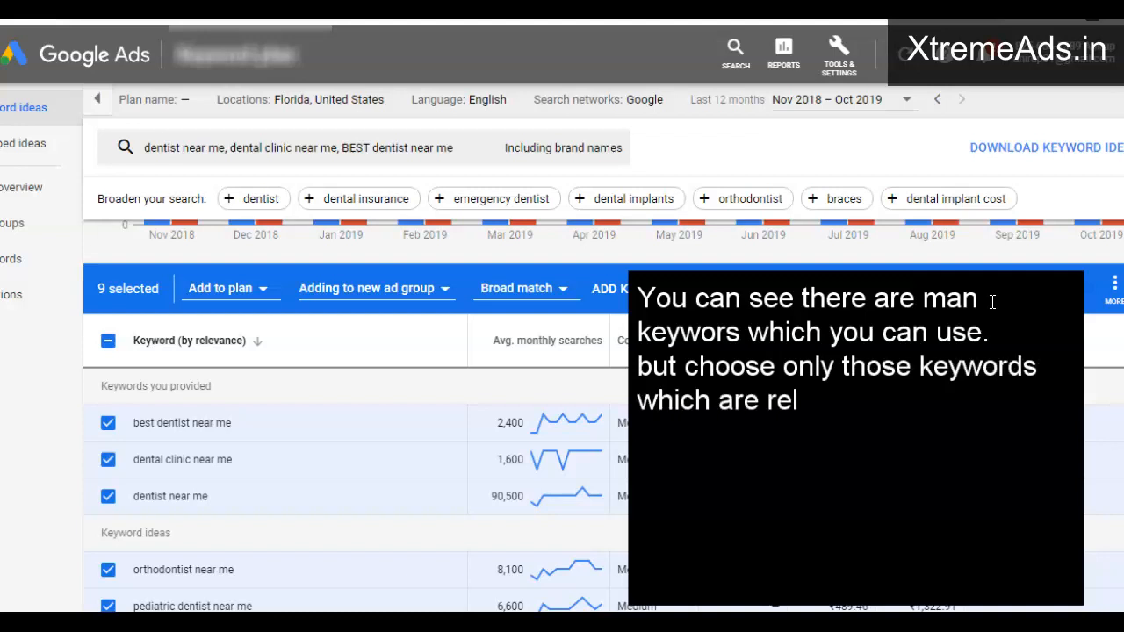
type("vant to")
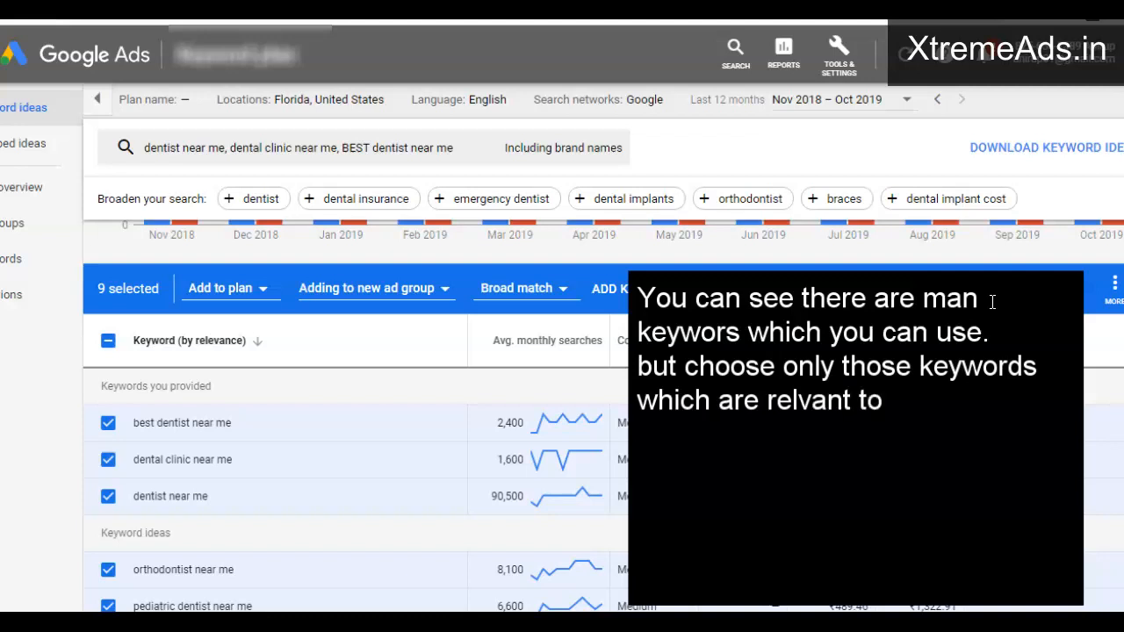
type(" the services")
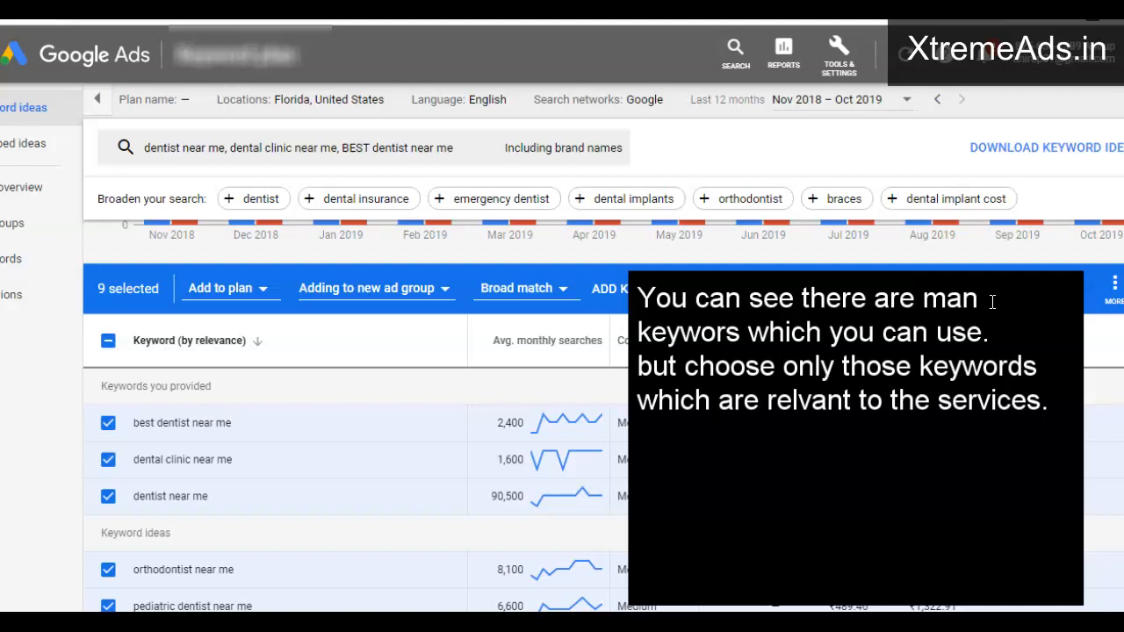
type(".")
Add a line to the note reading "2nd colume is their monthly search volume in that location."
key("Return")
type("2nd col")
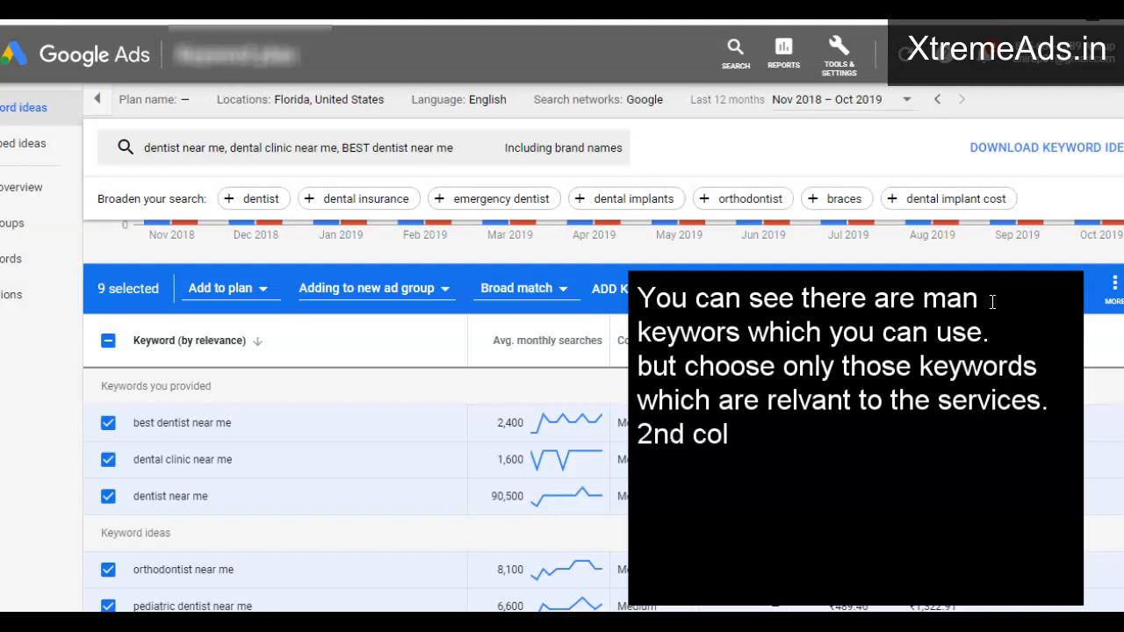
type("ume is their monthly search")
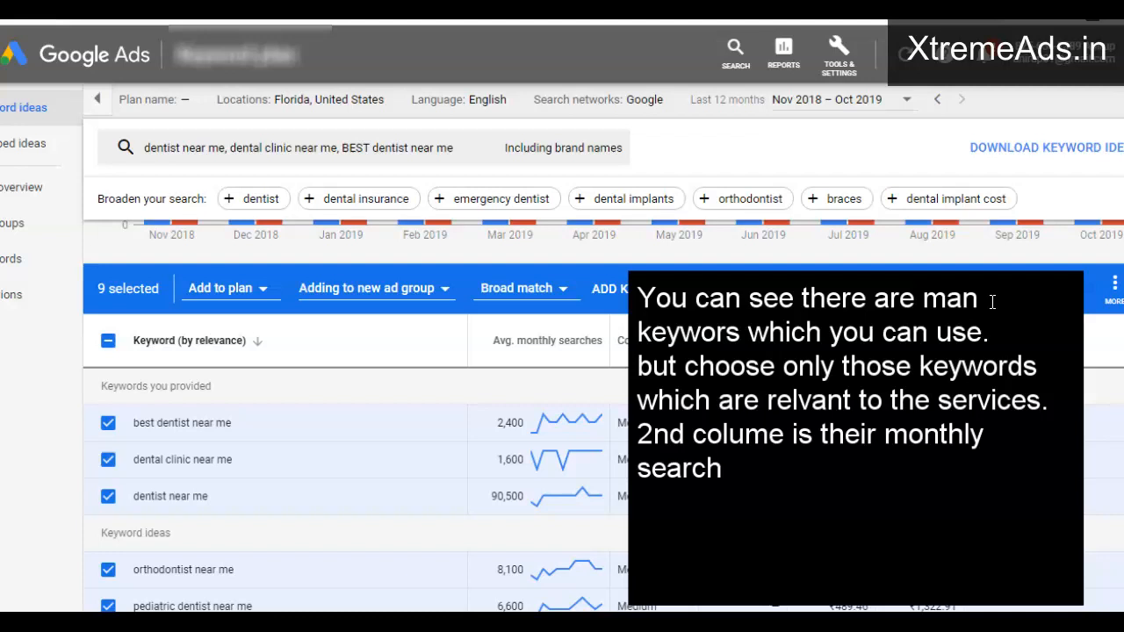
type(" volume i")
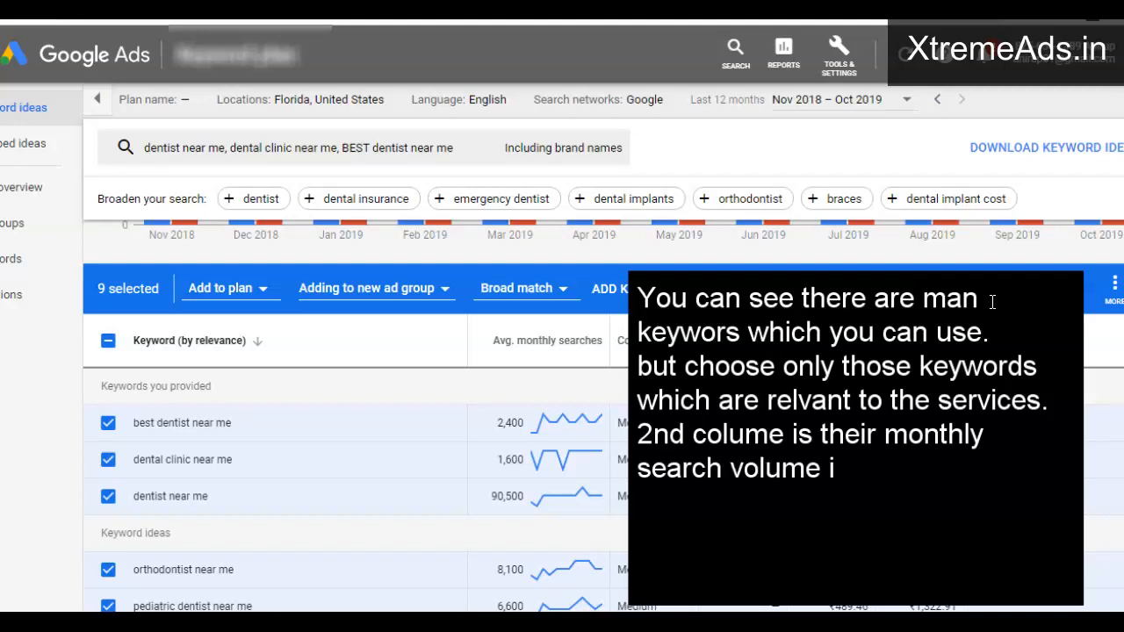
type("n that location.")
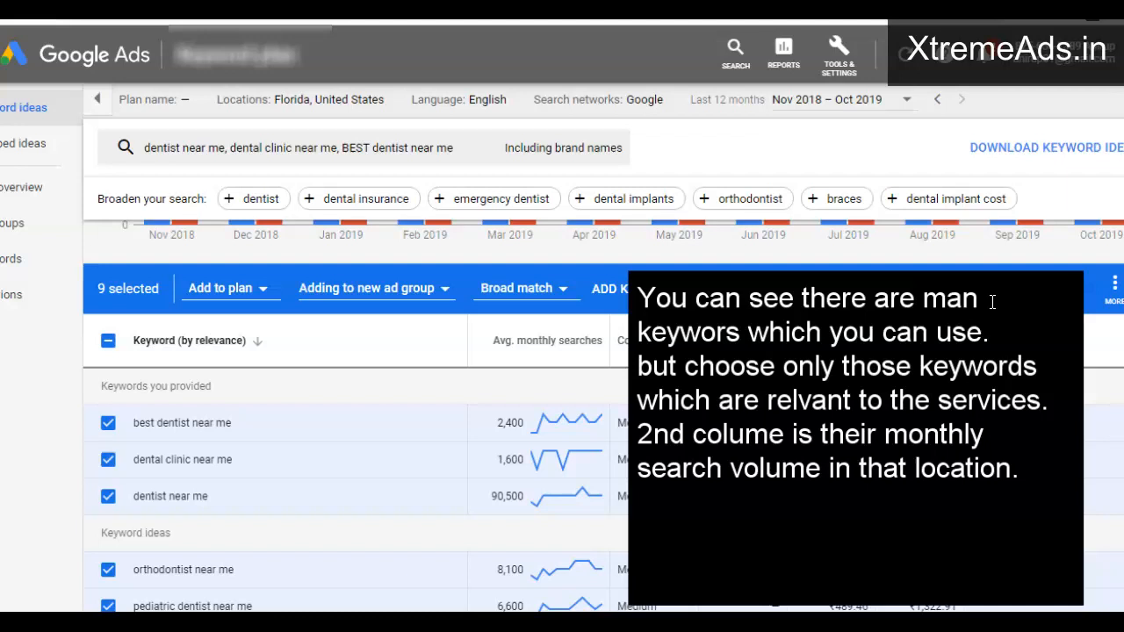
Add a line to the note reading "Again - Do no select based on just search volume, but based on relevance." and close the note
type("Agai")
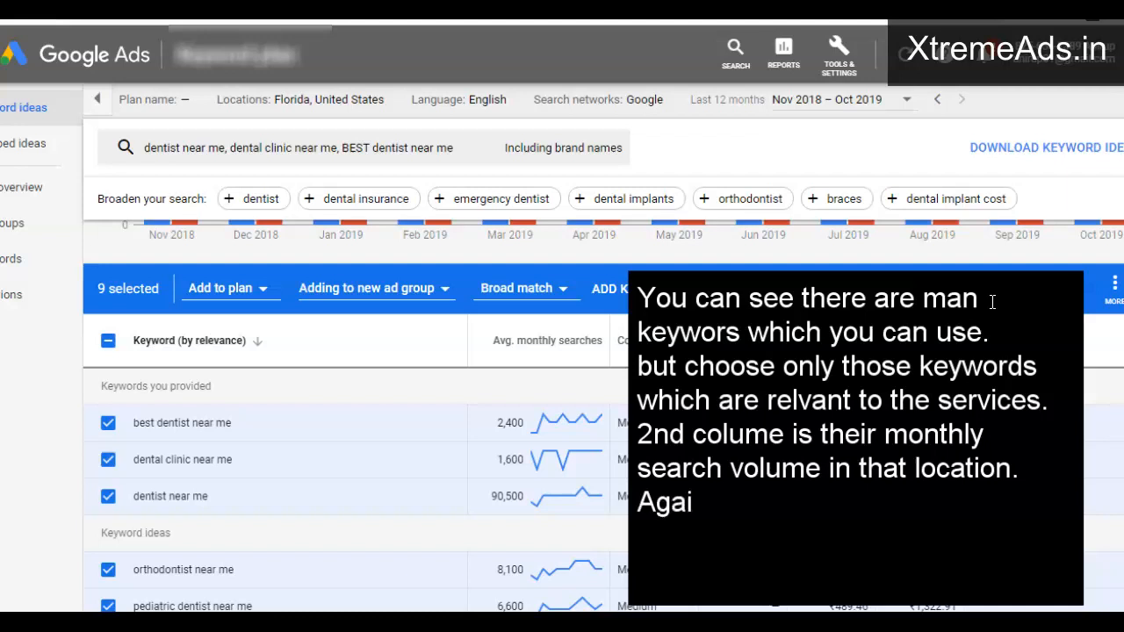
type("n - Do no select bas")
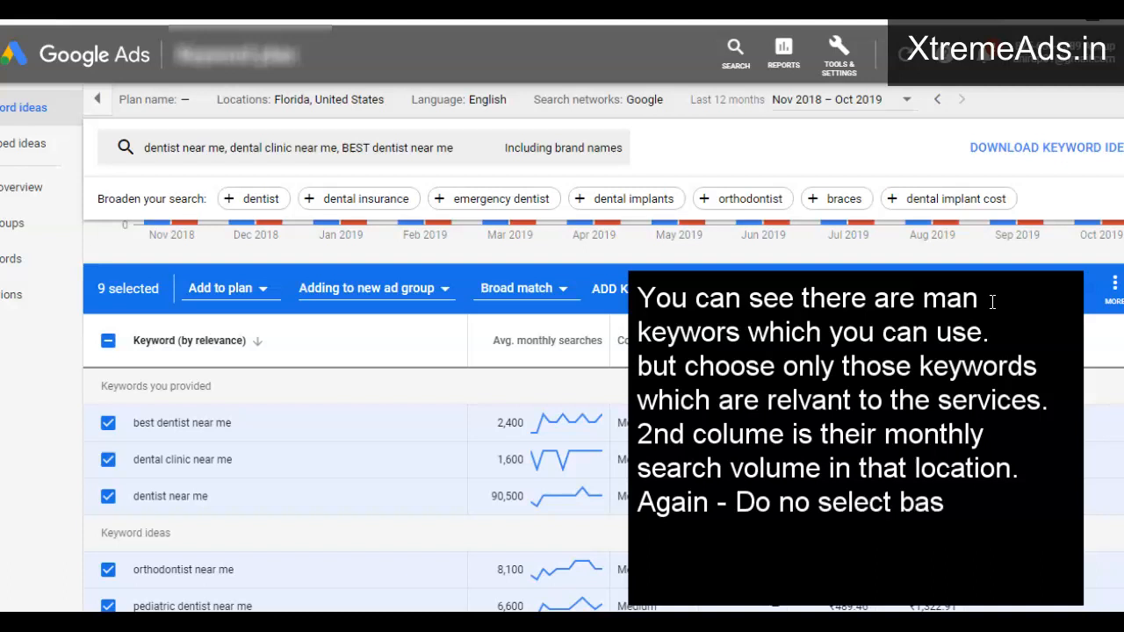
type("ed on just")
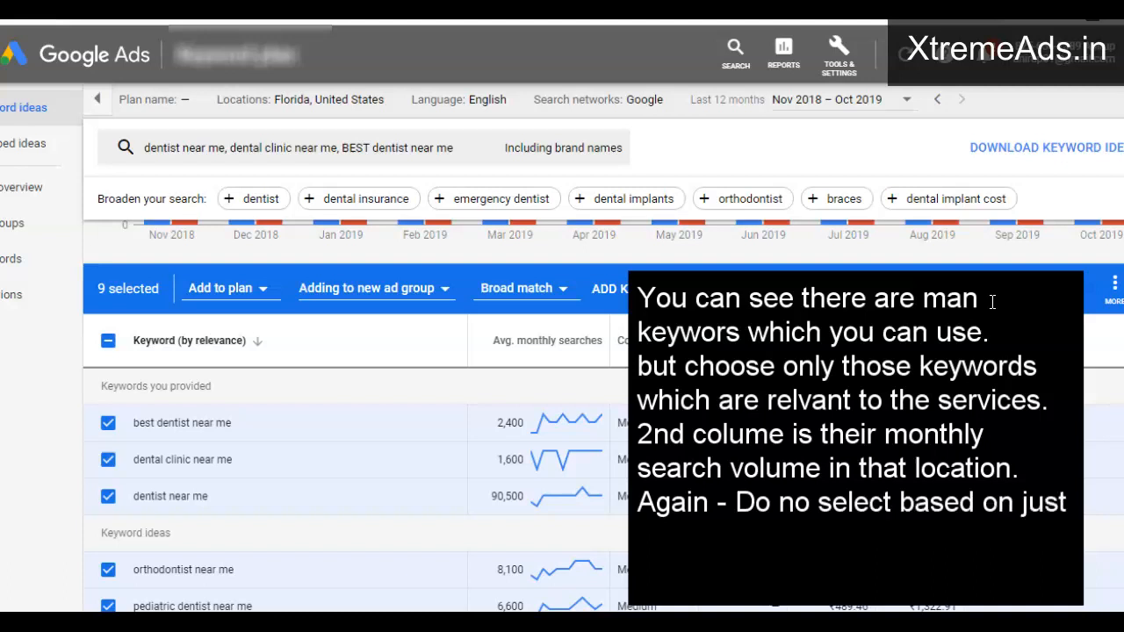
type(" search vo")
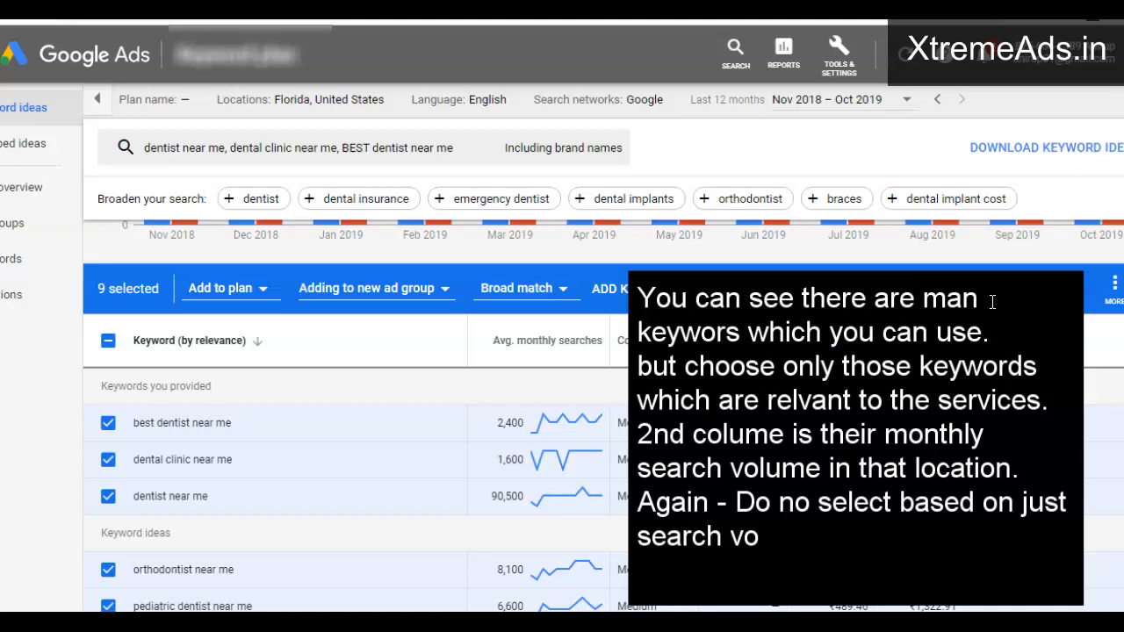
type("lume, but")
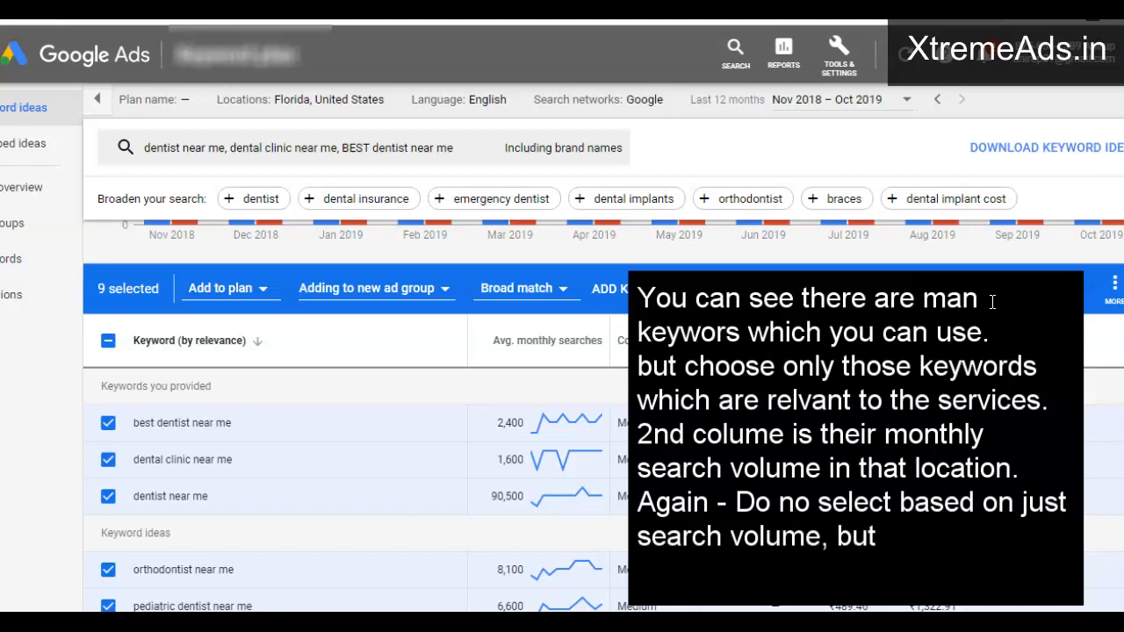
type(" based on rel")
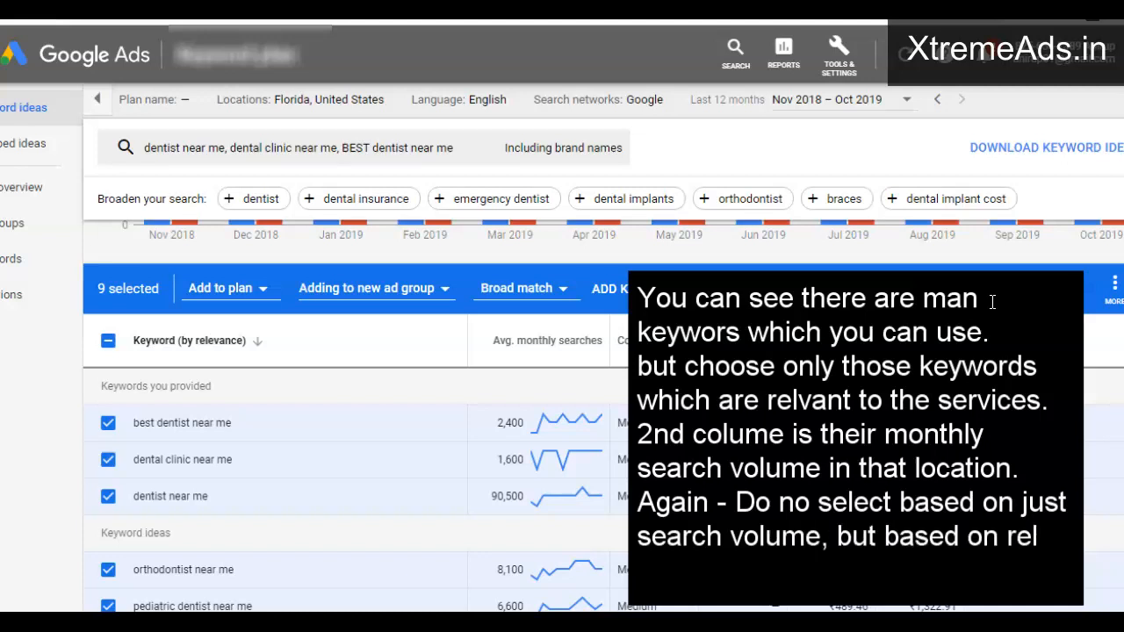
type("vanc")
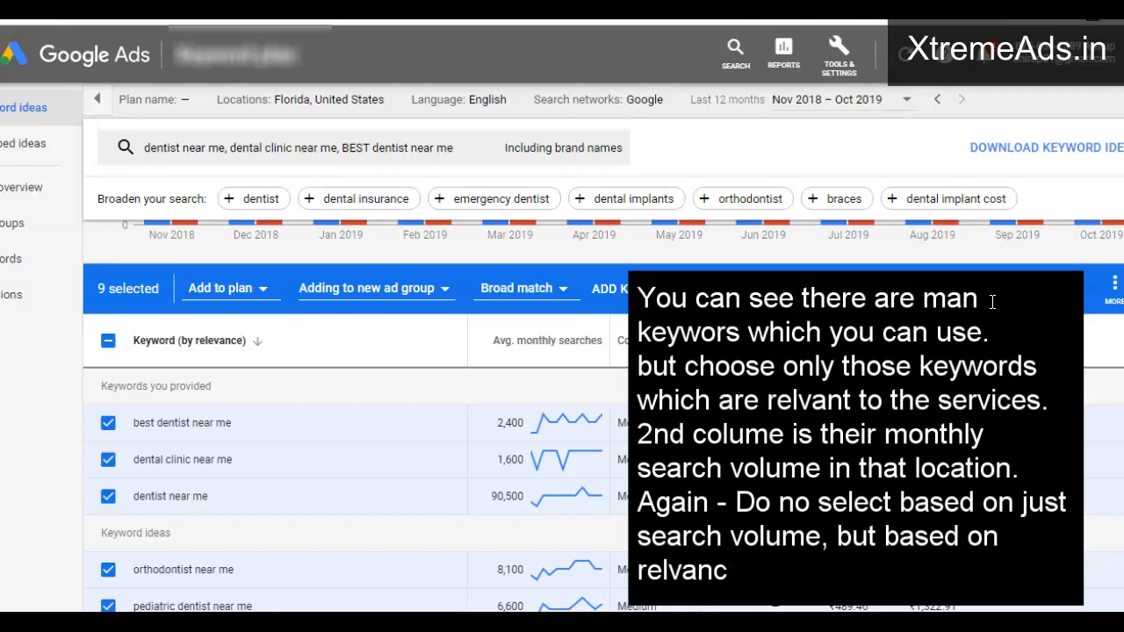
type("ye.")
left_click(664, 575)
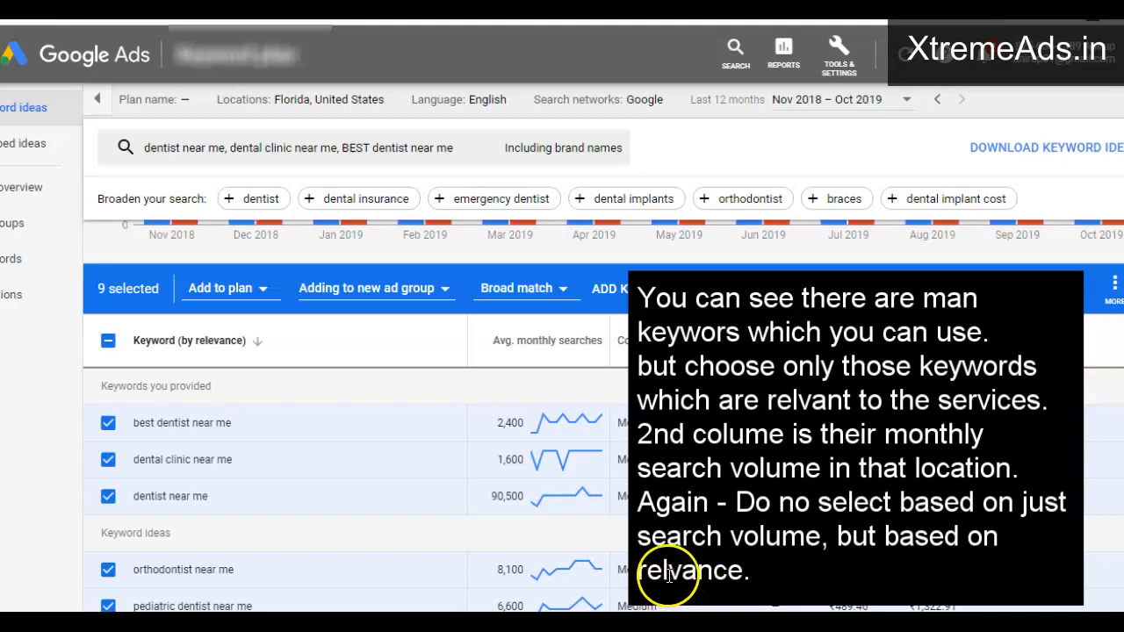
type("e")
left_click(757, 503)
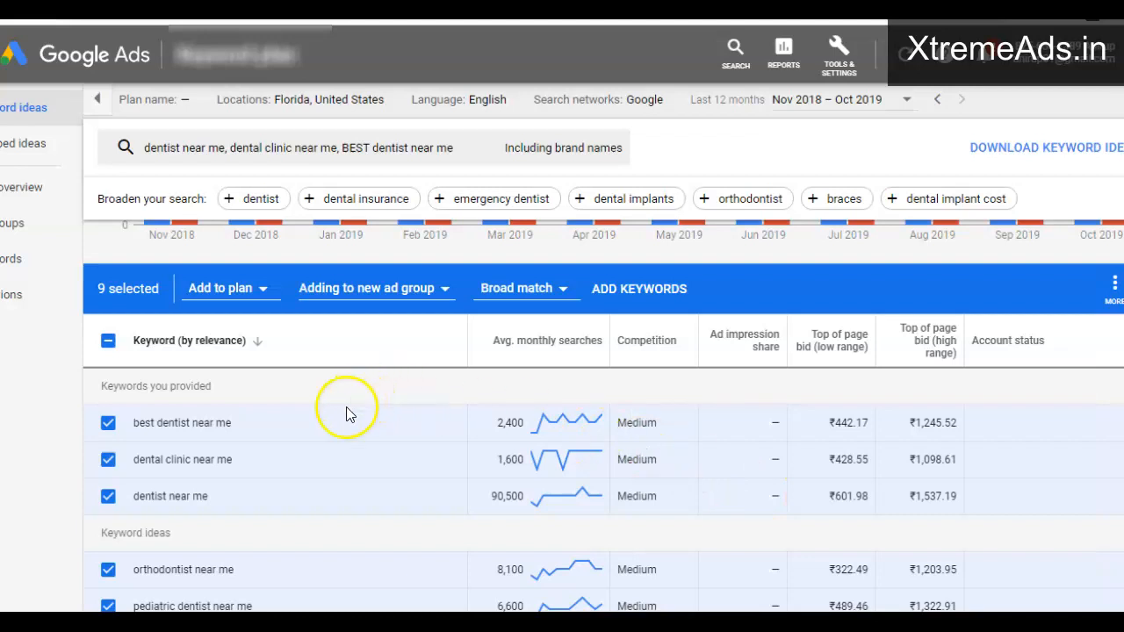
Review the ticked keyword ideas and highlight the count of selected keywords above the table
scroll(251, 462, "down", 6)
scroll(202, 472, "down", 2)
scroll(181, 456, "up", 4)
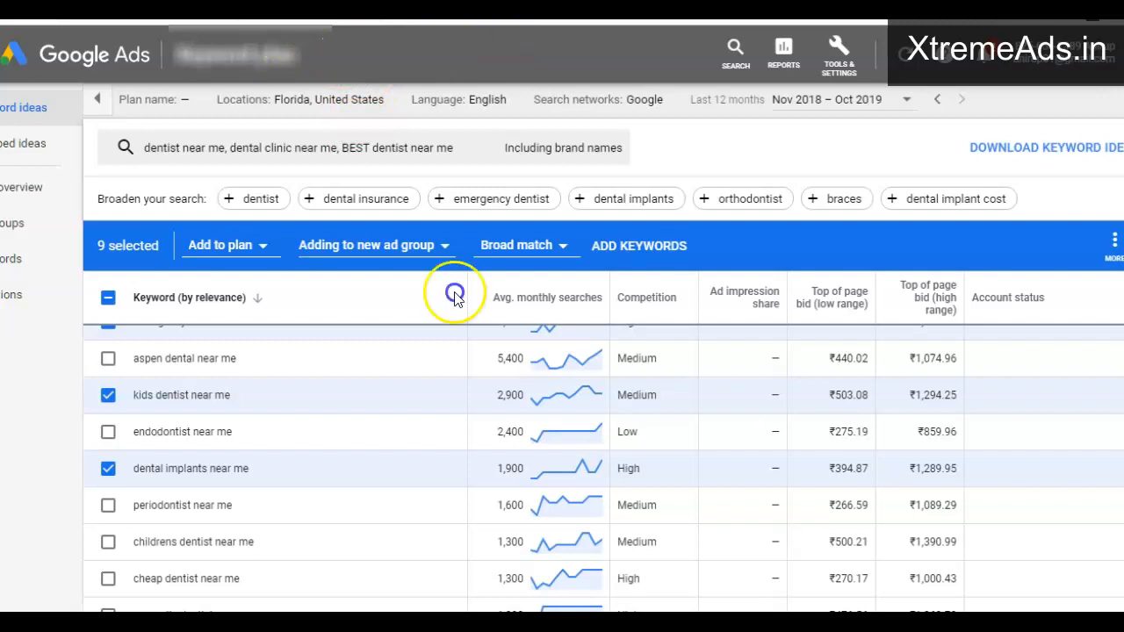
left_click_drag(89, 226, 169, 269)
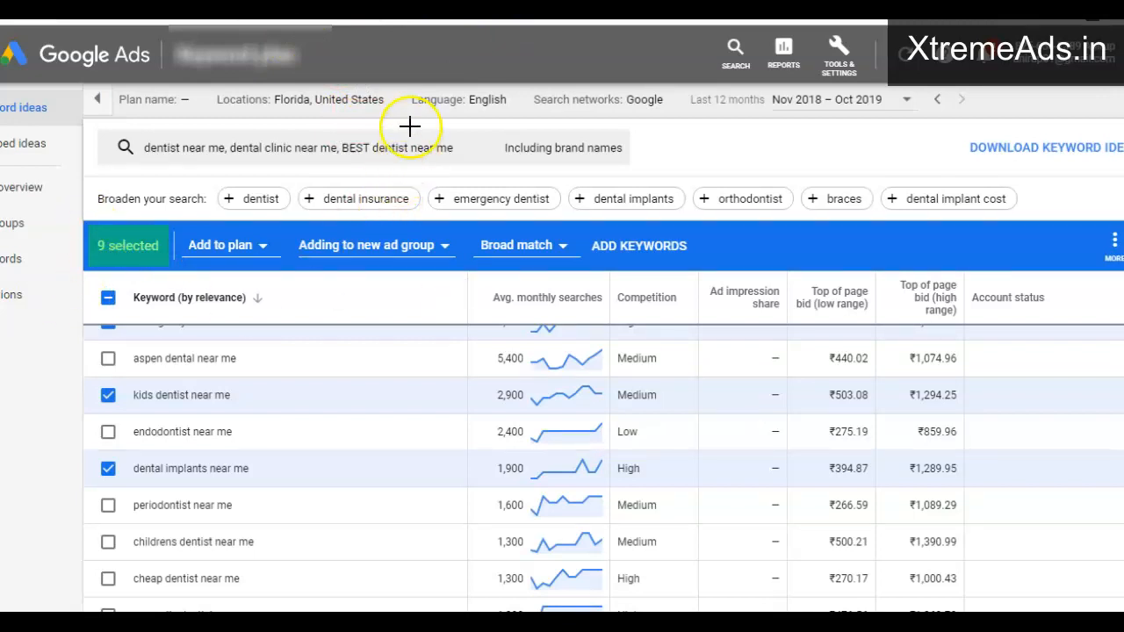
Show the plan destination options and add a note reading "If you have any existing campaign in this account then you can add these keywords directly in that campaign"
left_click(261, 249)
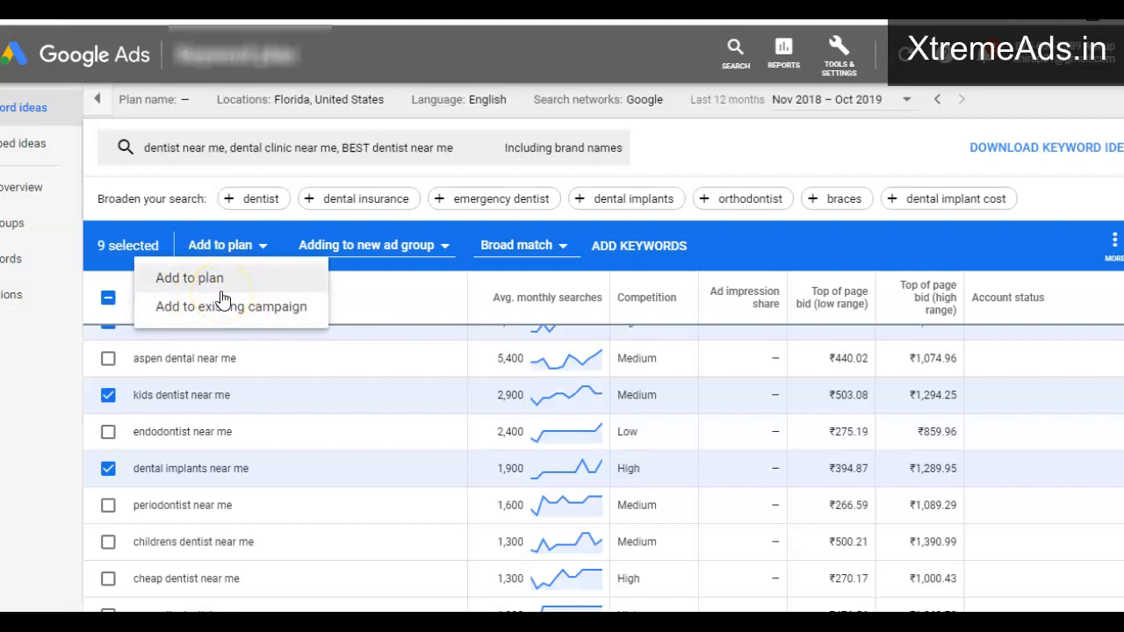
left_click(193, 283)
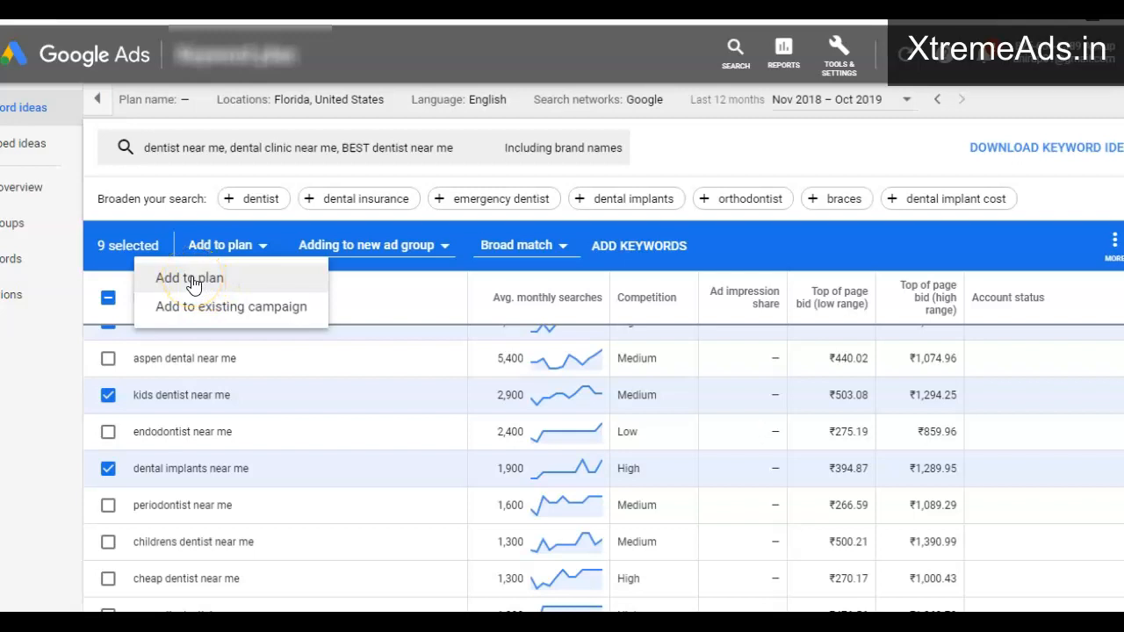
left_click(477, 62)
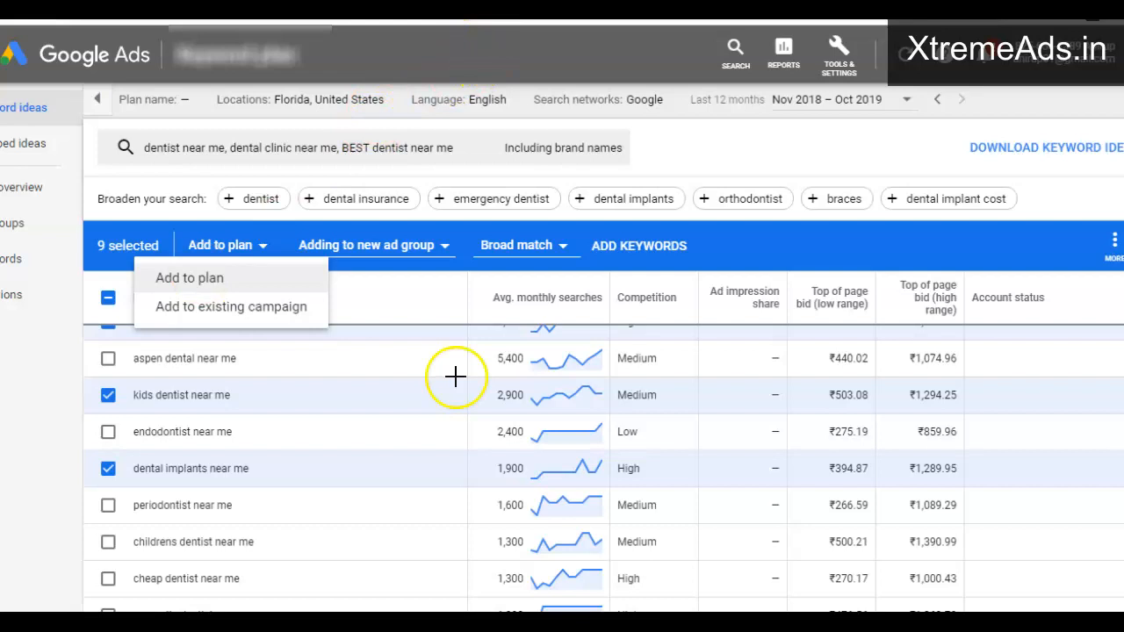
left_click_drag(426, 281, 793, 565)
left_click(530, 372)
left_click(497, 334)
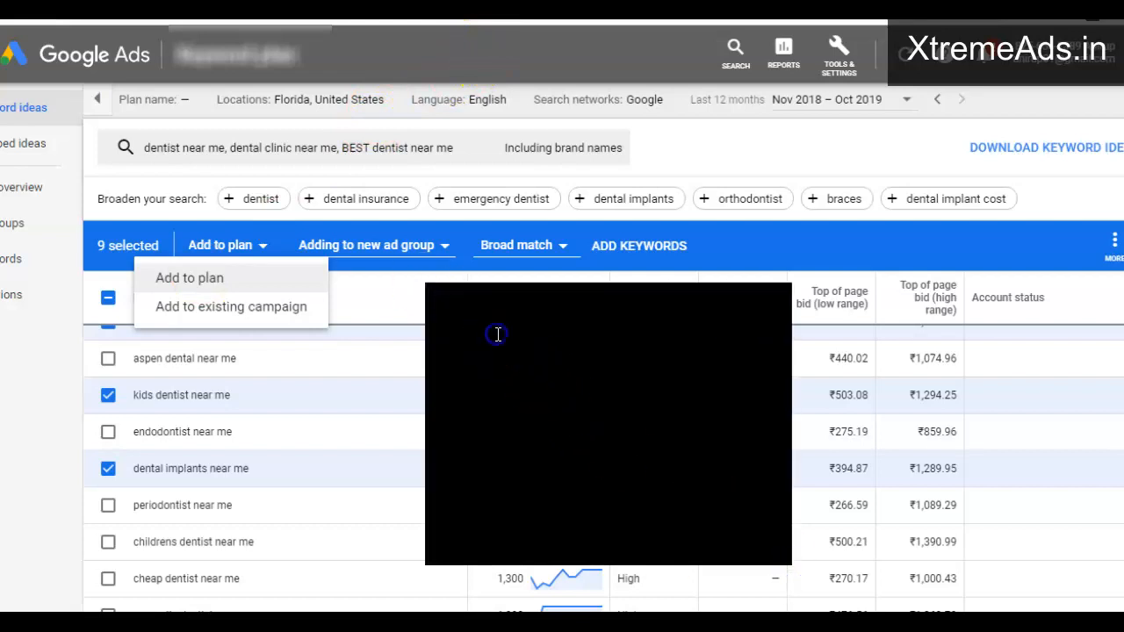
type("If you have any ex")
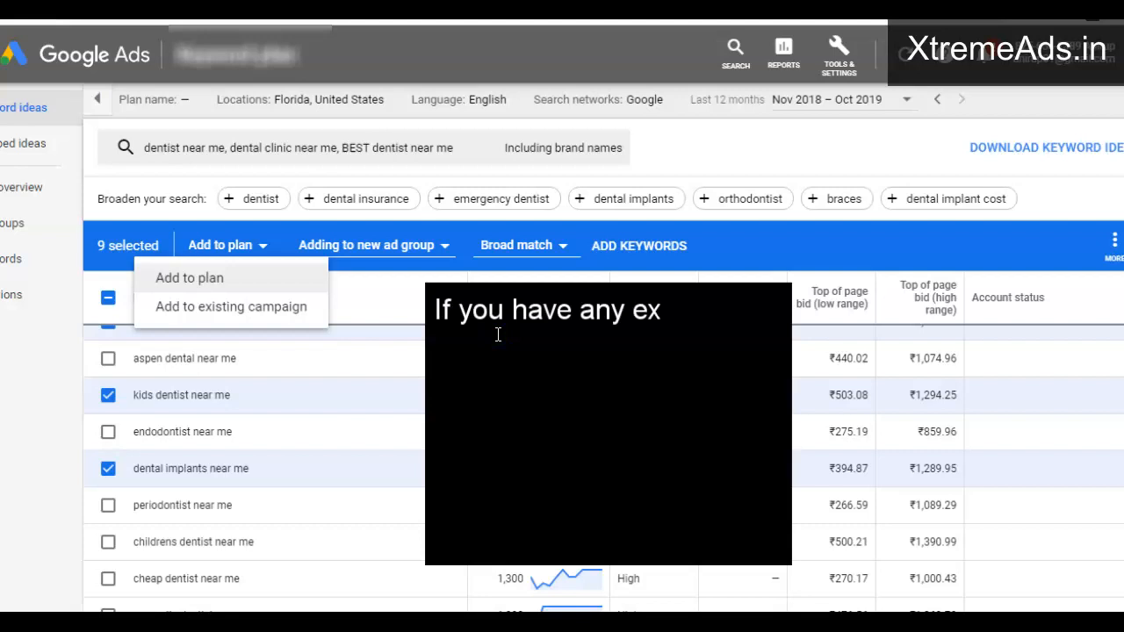
type("isting campaign in t")
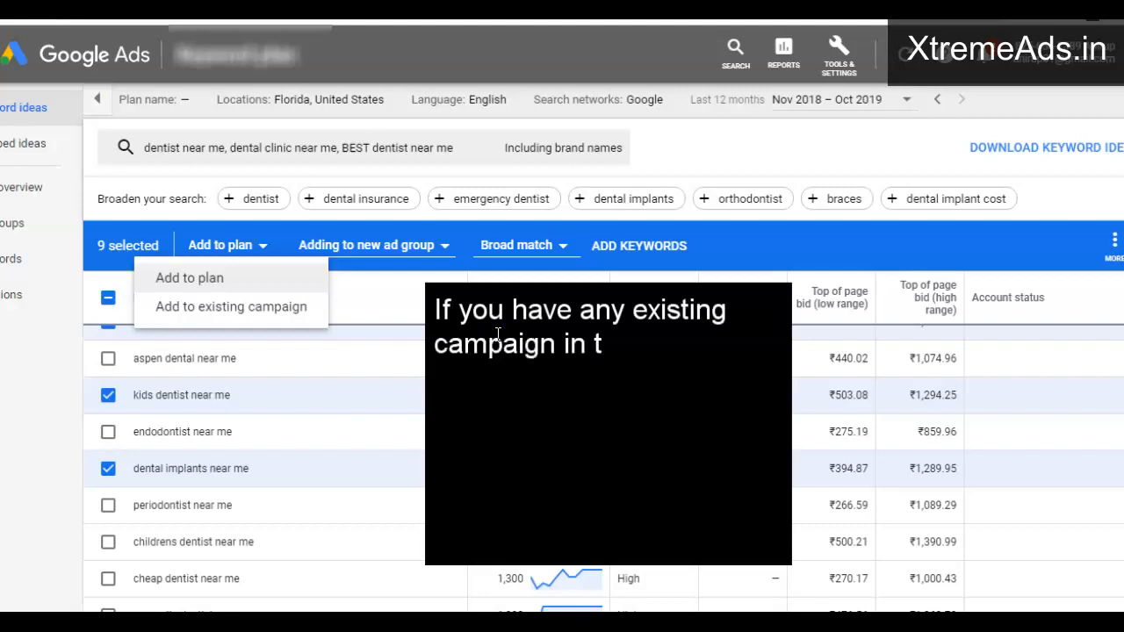
type("his account then you can add")
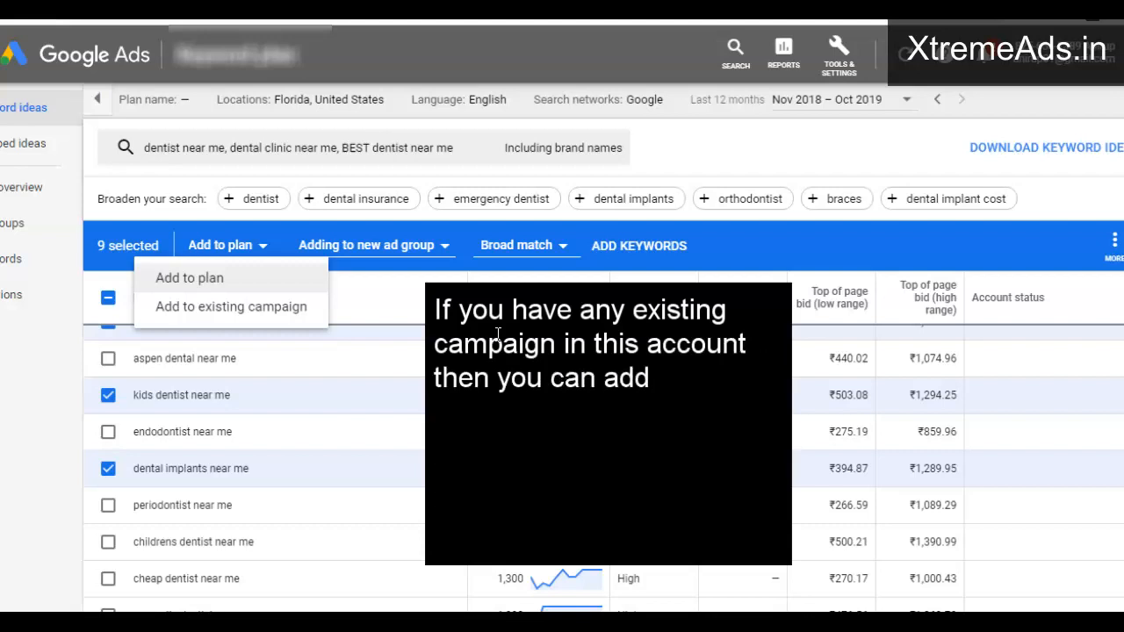
type(" these keywords directly i")
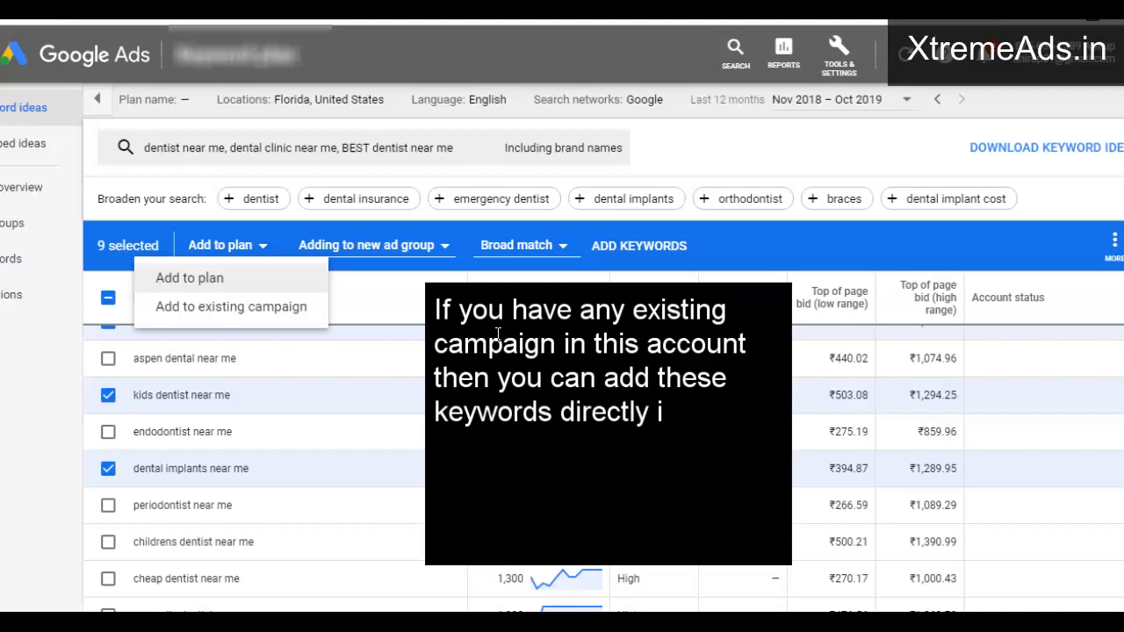
type("n that campaign")
Add a note line reading "or, select Add to plan." and draw a green arrow pointing at the Add to plan option
key("Return")
type("or, sele")
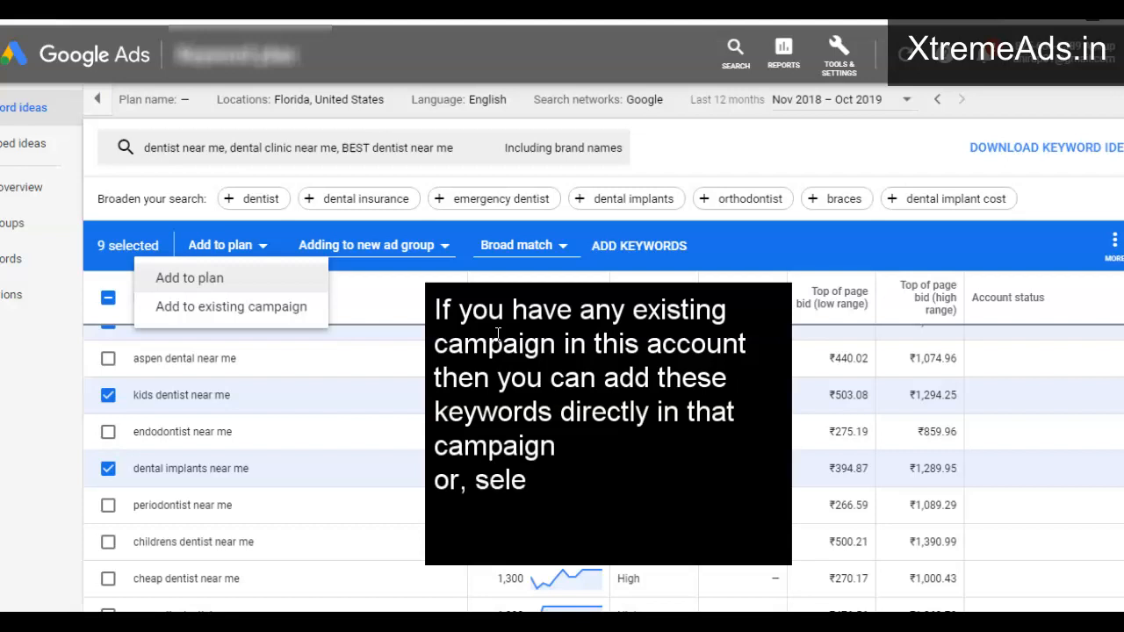
type("ct  Add to plan.")
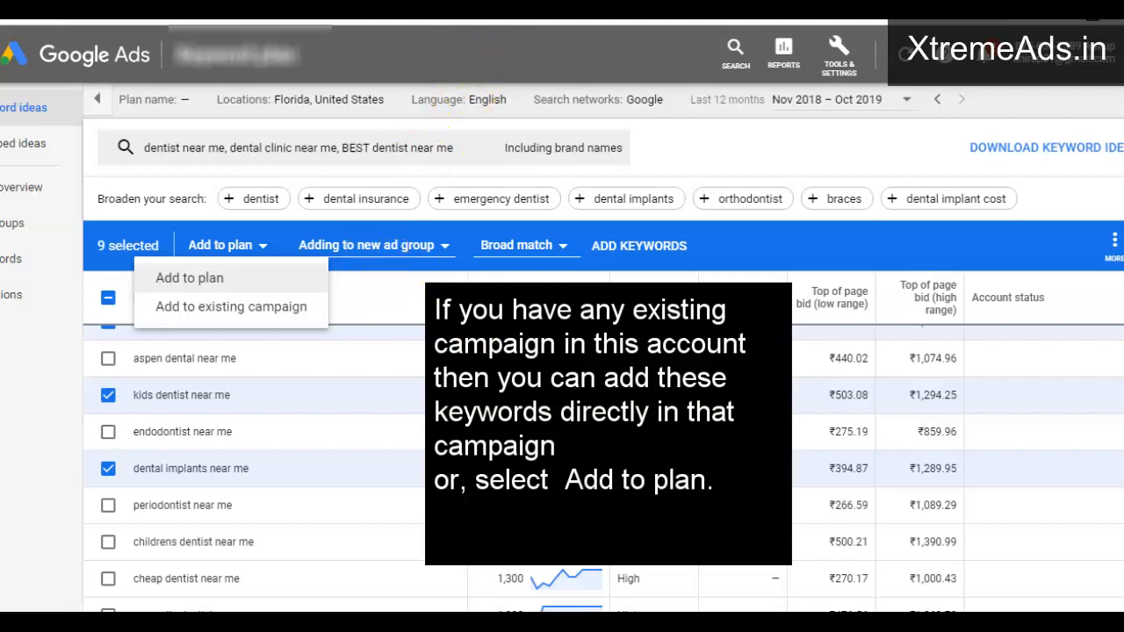
left_click_drag(389, 377, 272, 279)
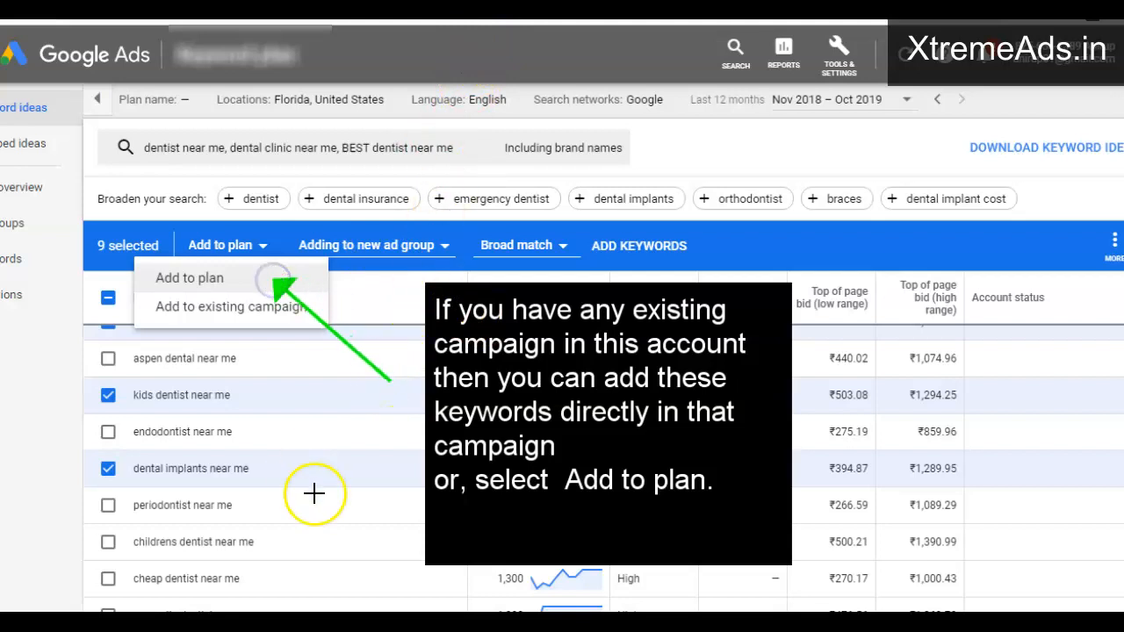
Clear the note and arrow from the screen and choose Add to plan as the destination for the selected keywords
key("Escape")
key("super+space")
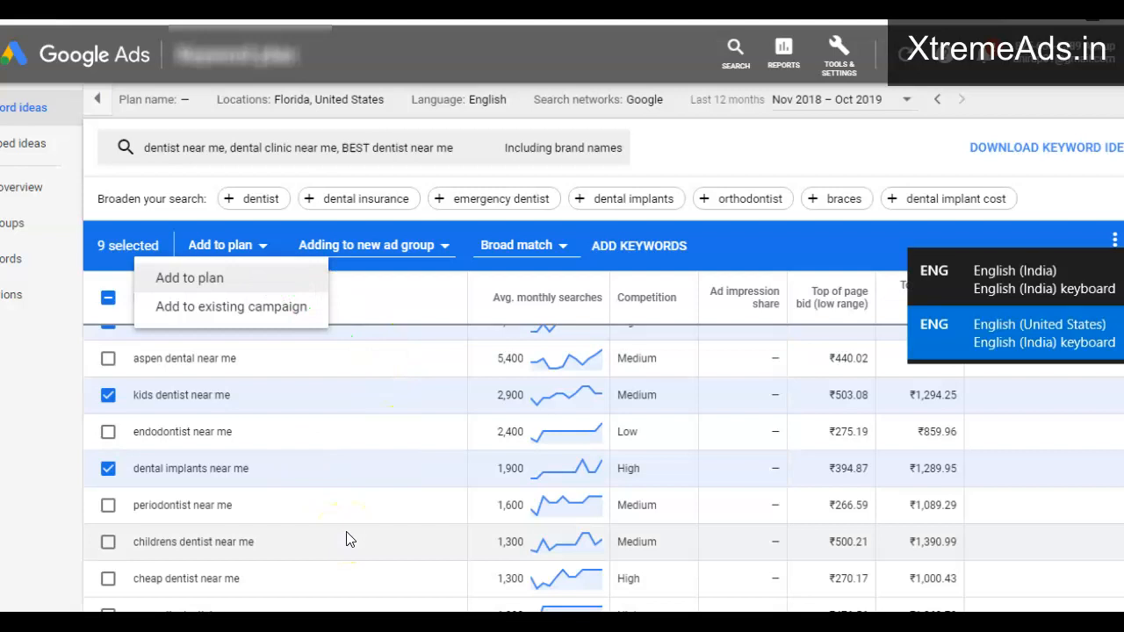
left_click(189, 279)
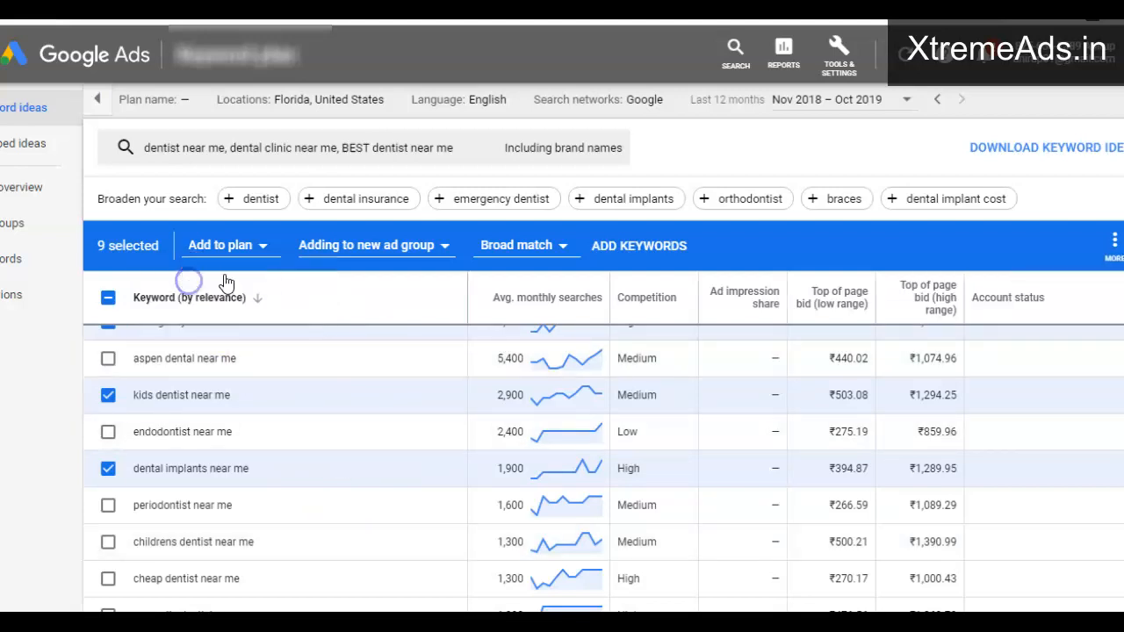
Create a new ad group named "Dentist Keywords" for the selected keywords
left_click(415, 247)
left_click(362, 316)
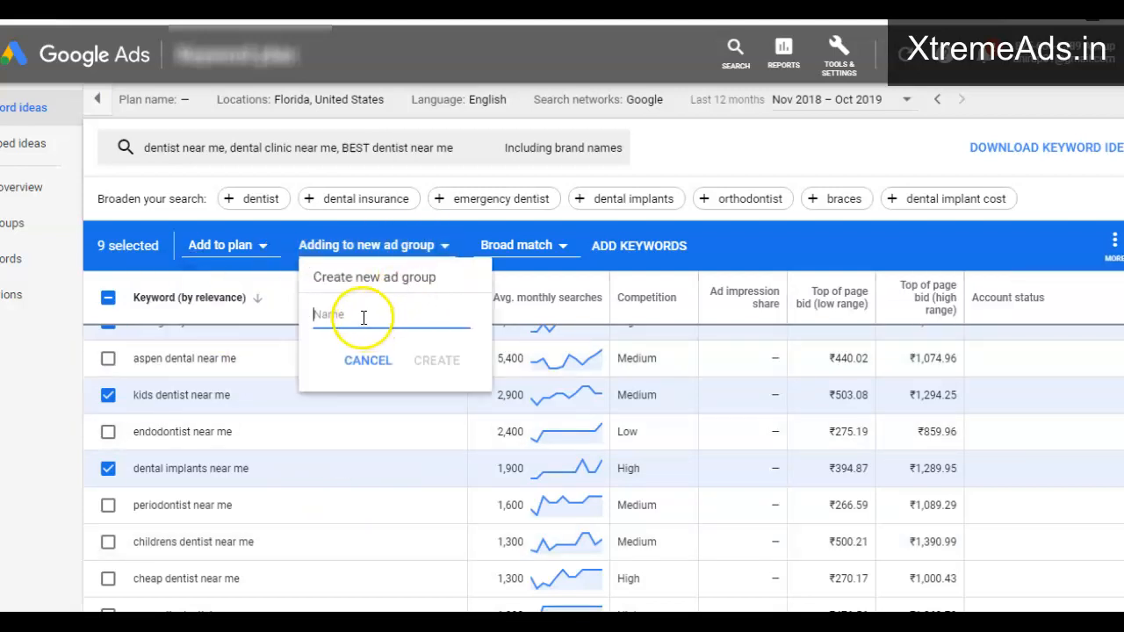
type("D")
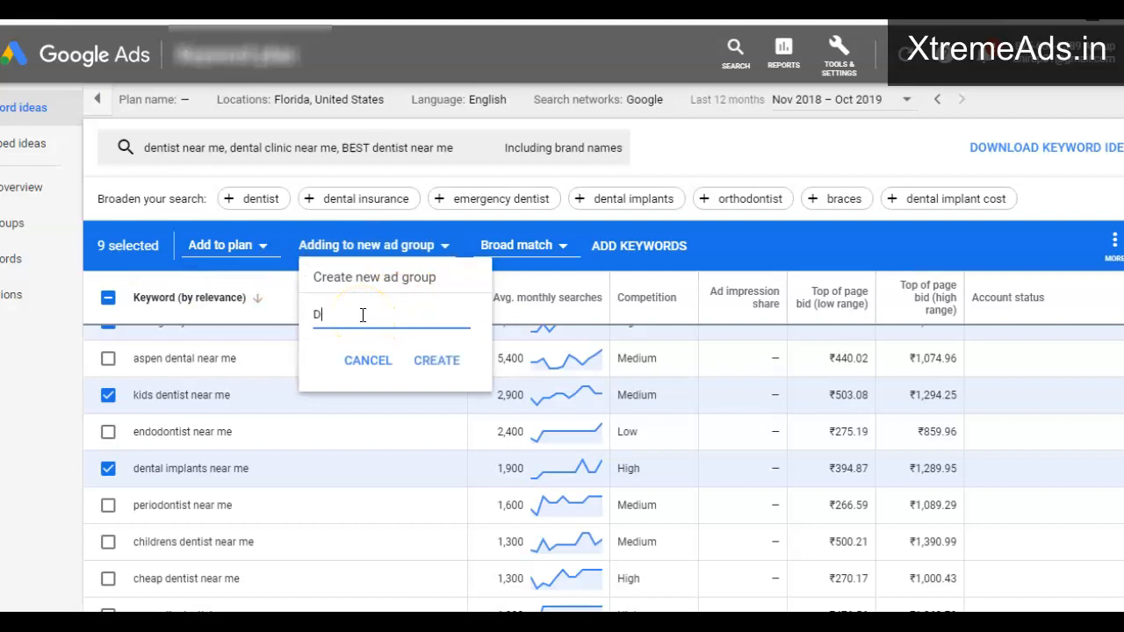
type("entist Keyw")
left_click(439, 361)
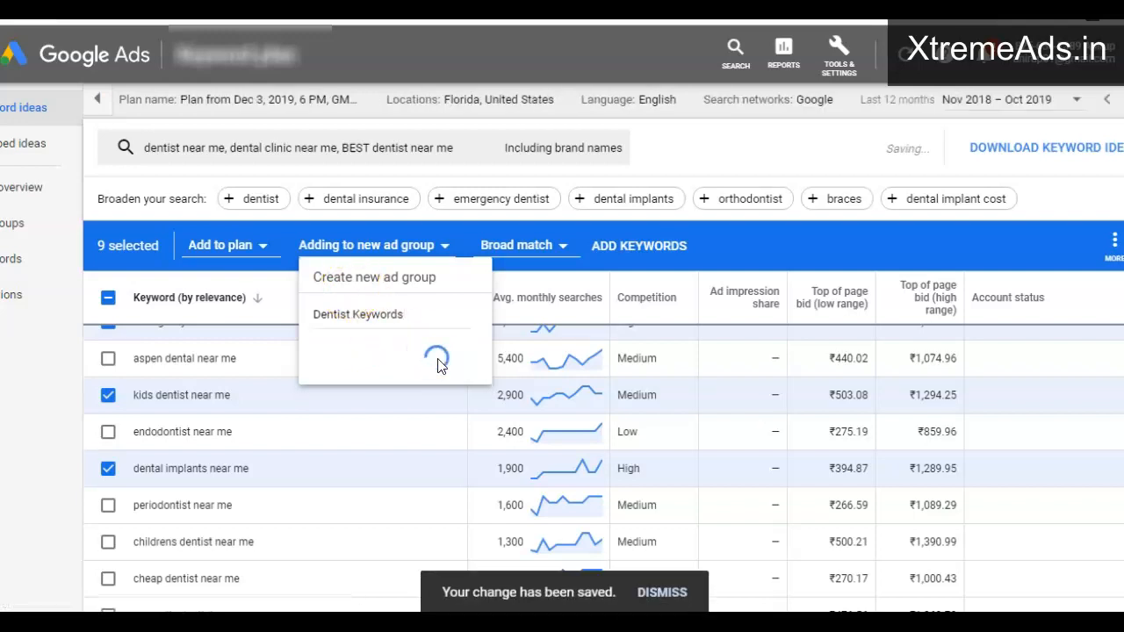
Choose Broad match as the match type for the selected keywords and show the match type options again
left_click(559, 245)
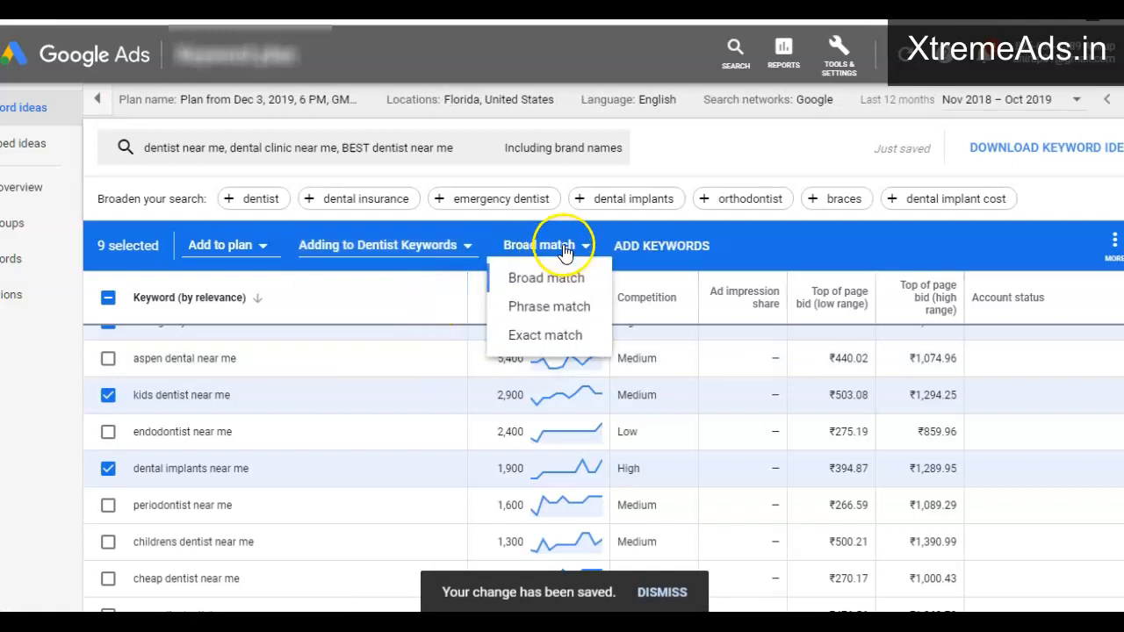
left_click(542, 281)
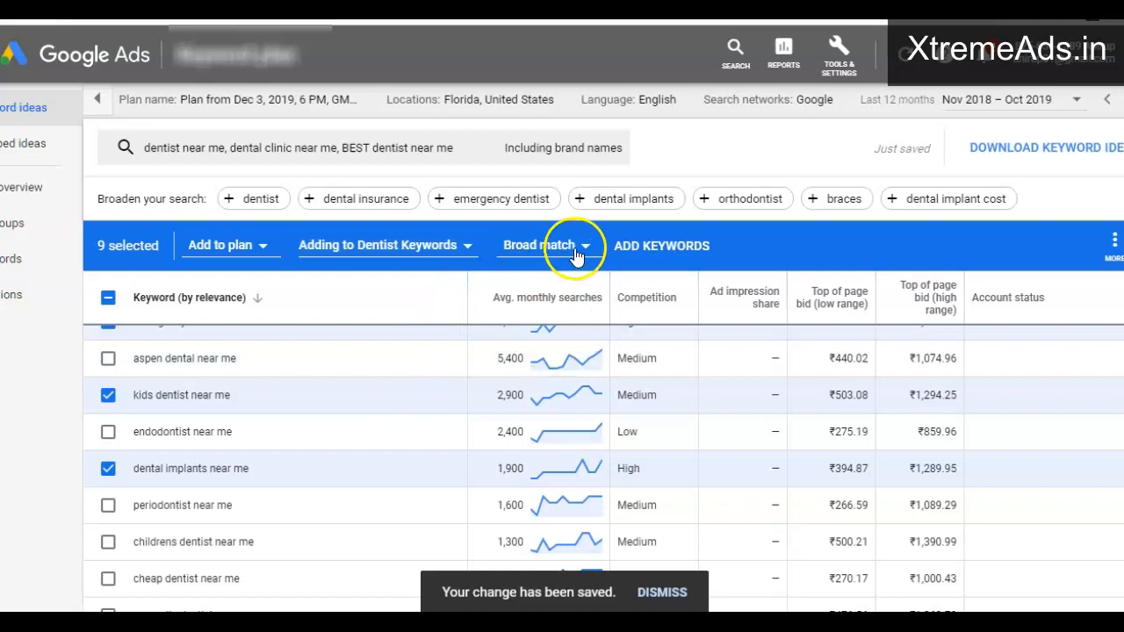
left_click(573, 249)
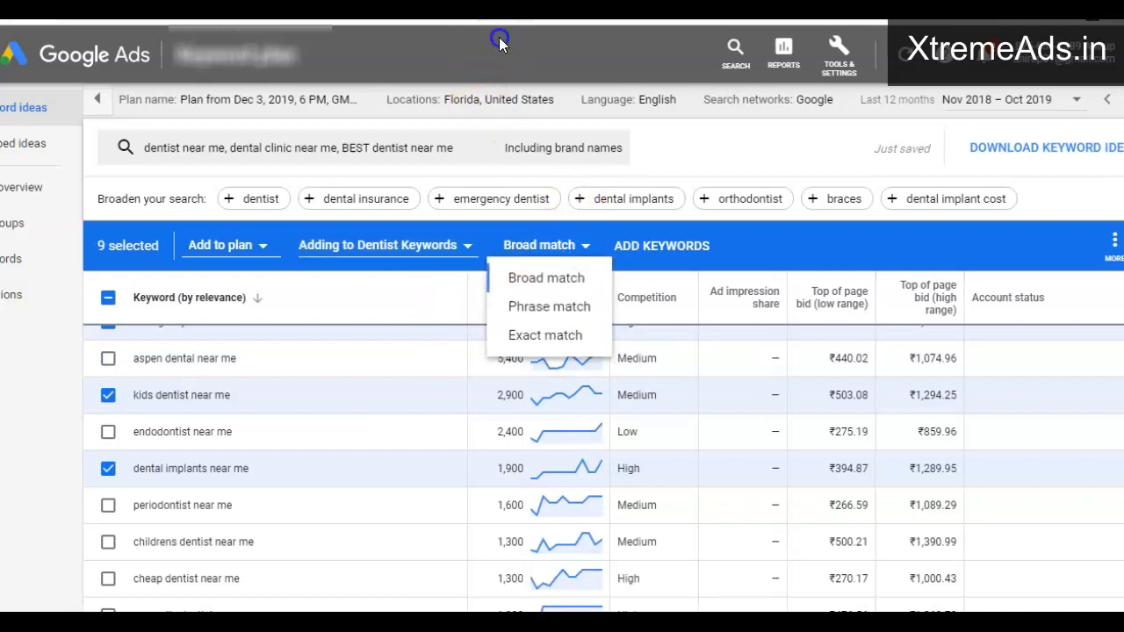
Add a text note beside the match type options reading "Keywords has different match type."
left_click_drag(627, 156, 1091, 597)
left_click(684, 183)
type("Keywords")
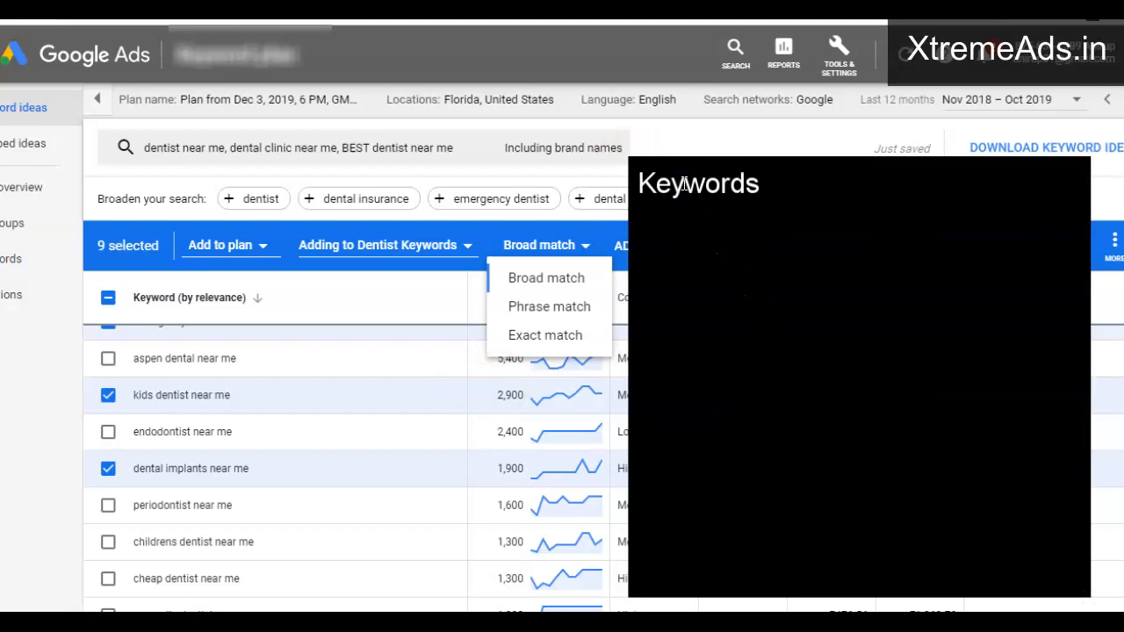
type(" has differnet")
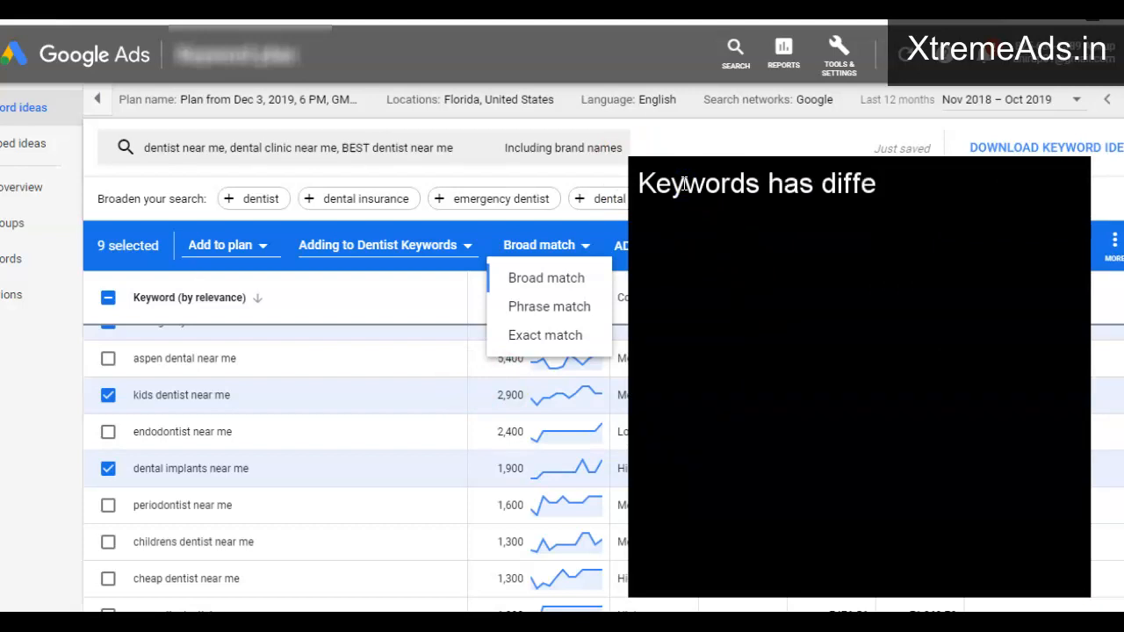
key("BackSpace")
key("BackSpace")
key("BackSpace")
type("ent m")
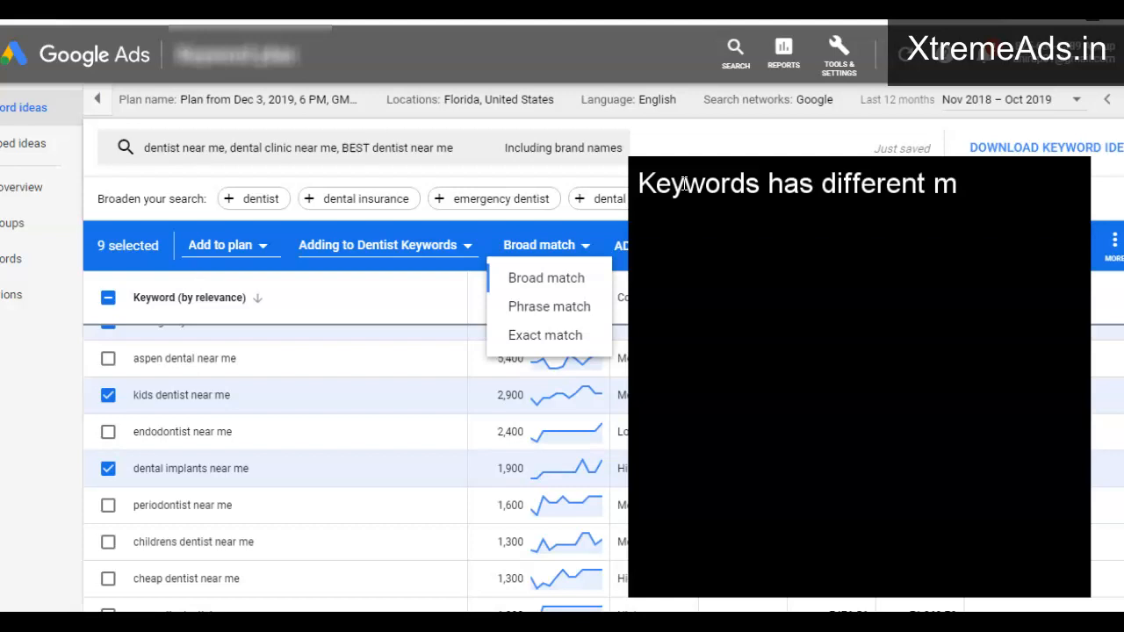
type("atch type")
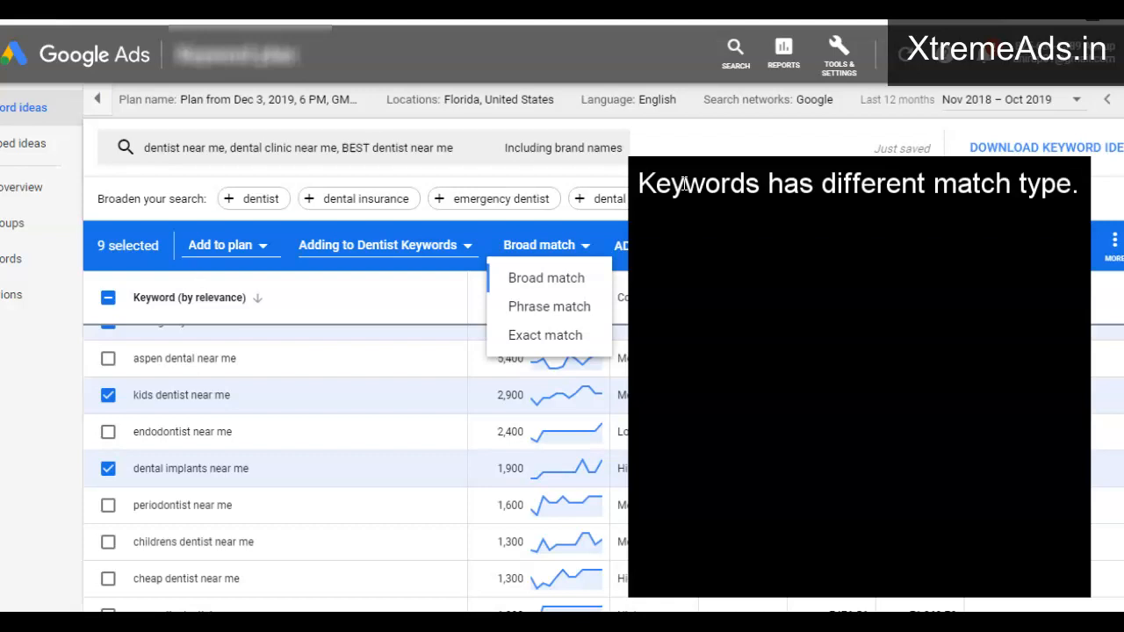
Continue the match type note with "initially, you can select Phrase match to be better safe while getting more reach."
type(". inita")
key("BackSpace")
type("ially, you can select")
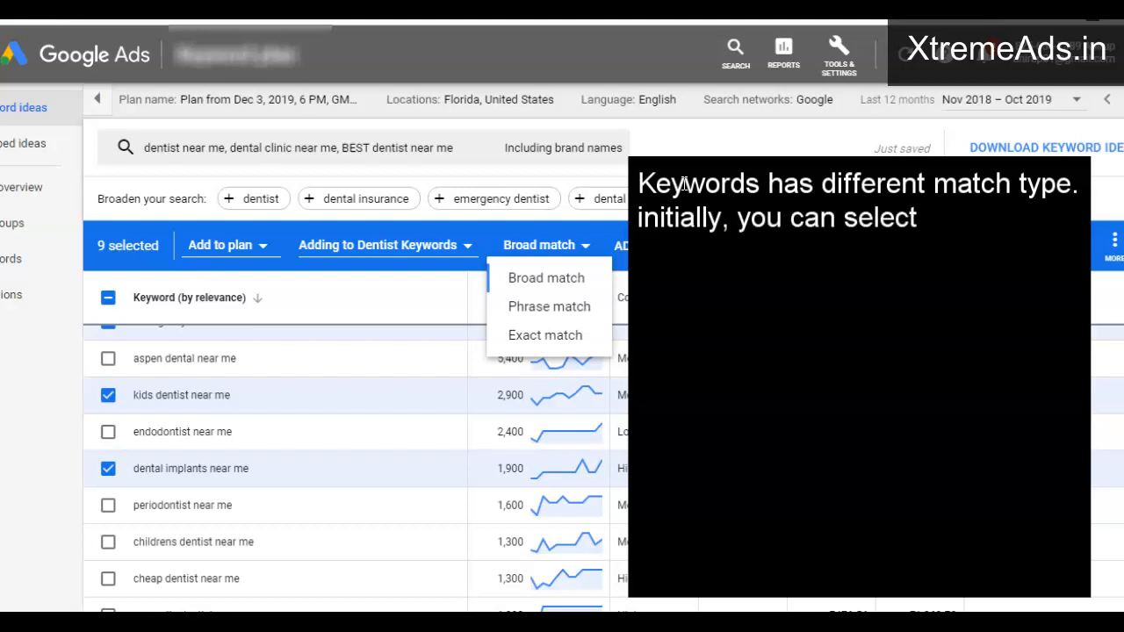
type(" Phrase match")
type(" t")
type("o b")
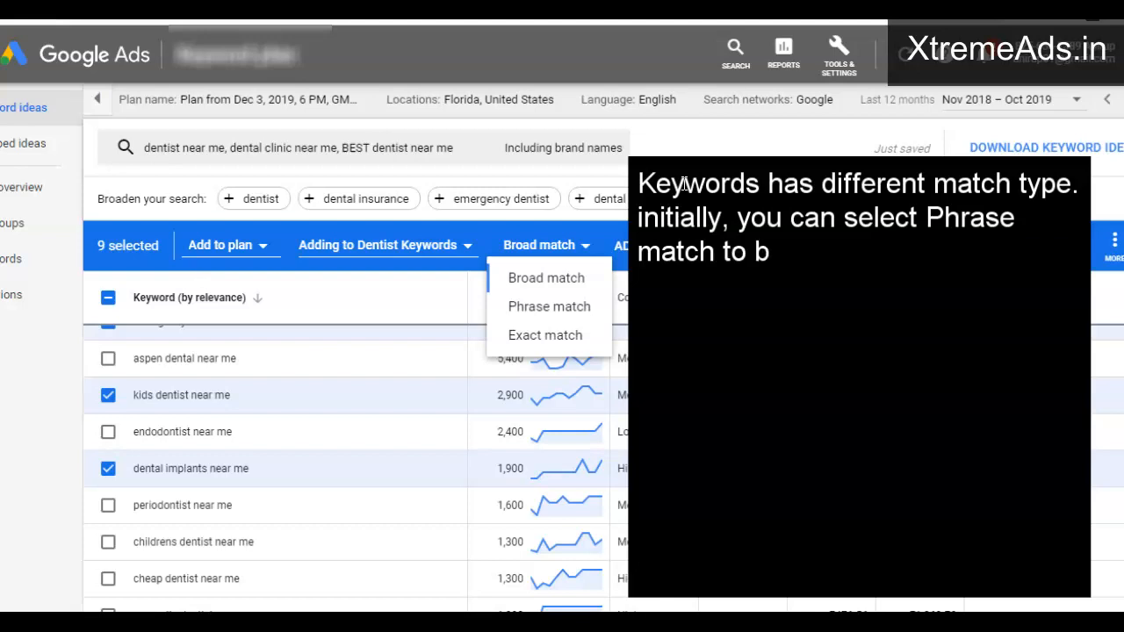
type("e better sa")
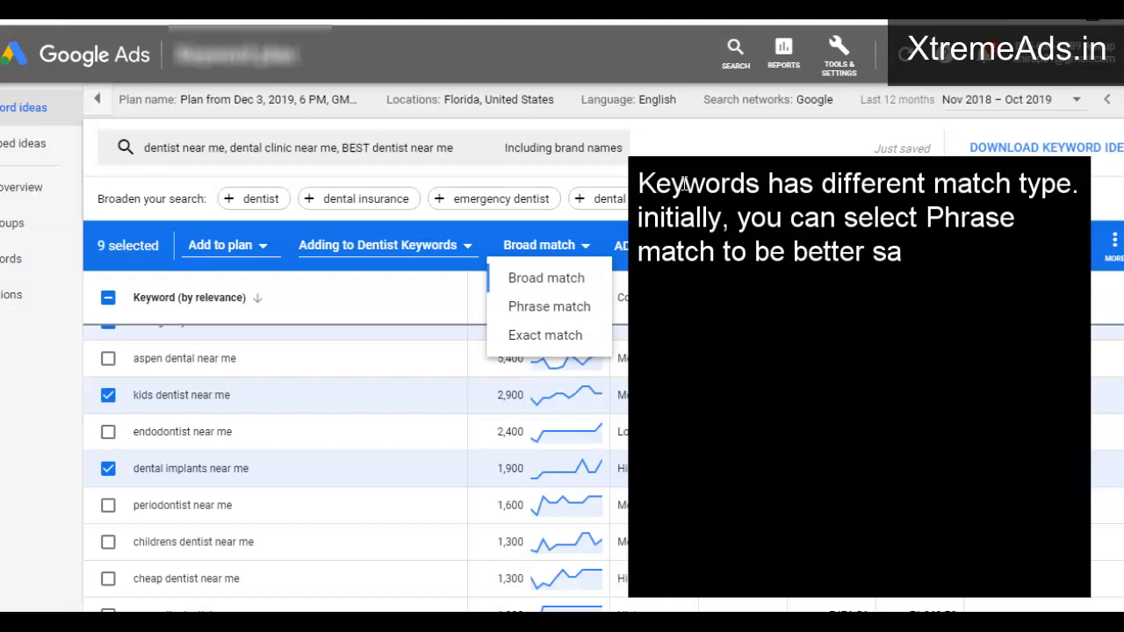
type("fe while")
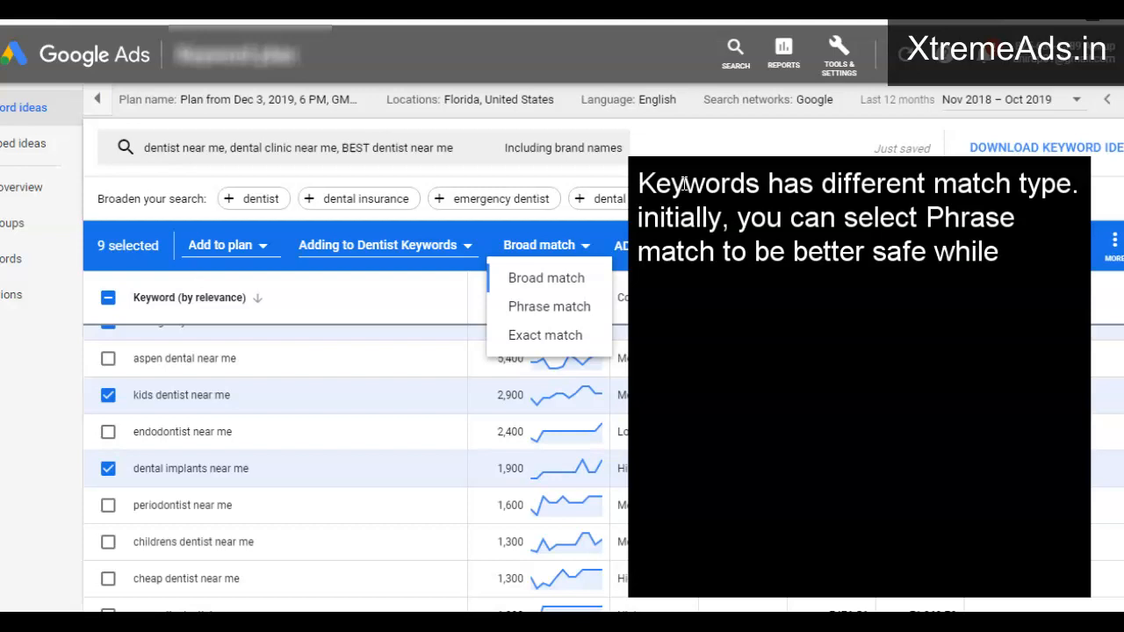
type(" getting more reach.")
Add a separate paragraph to the note reading "Broad - Google can show ads on more but also irrelevant search queries."
key("Return")
type("Broa")
key("BackSpace")
key("BackSpace")
key("BackSpace")
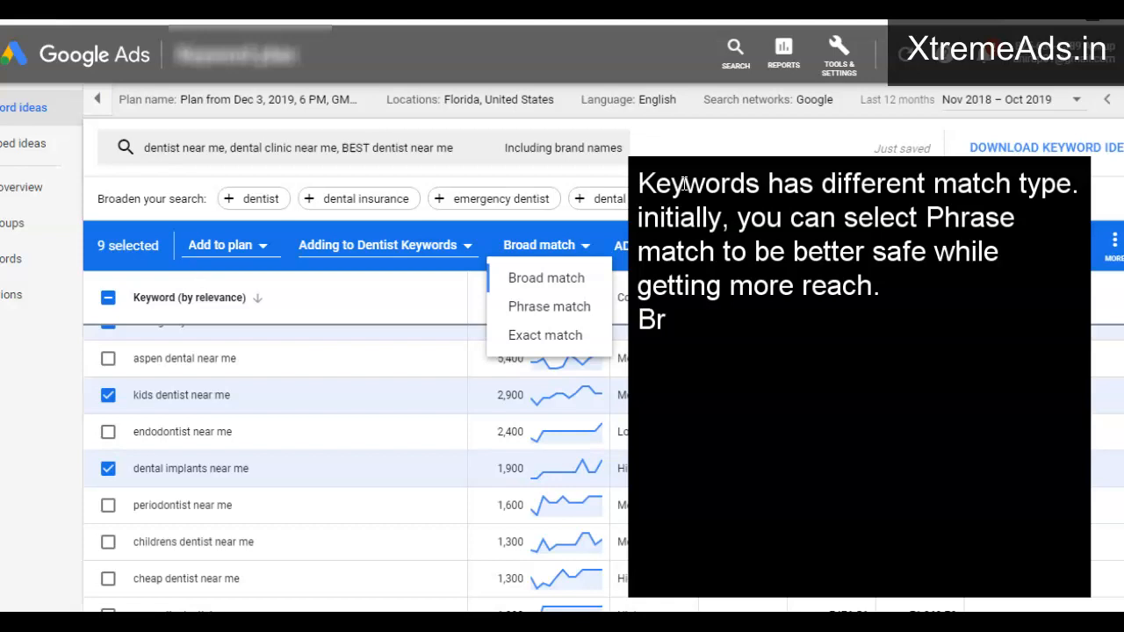
key("BackSpace")
type("Broad")
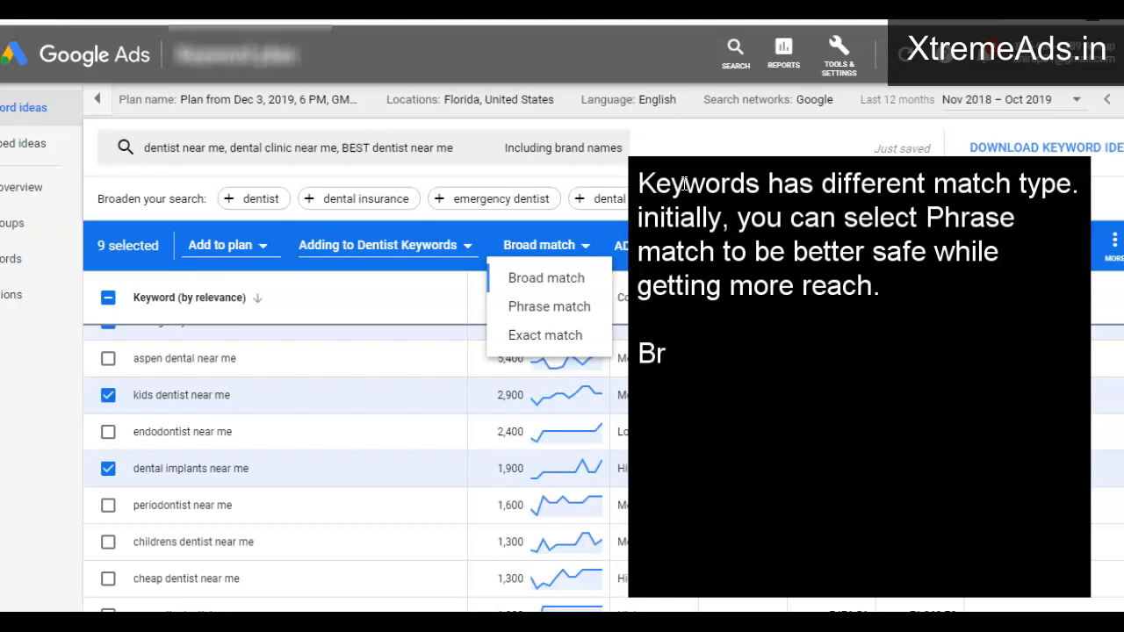
type(" - Google can sh")
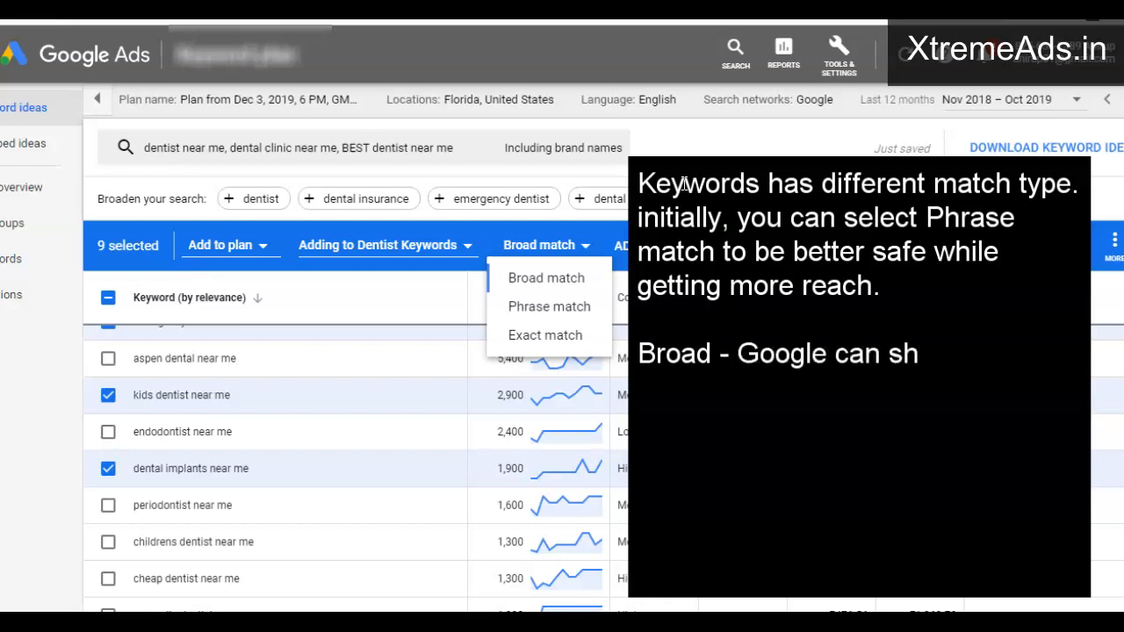
type("ow ads more")
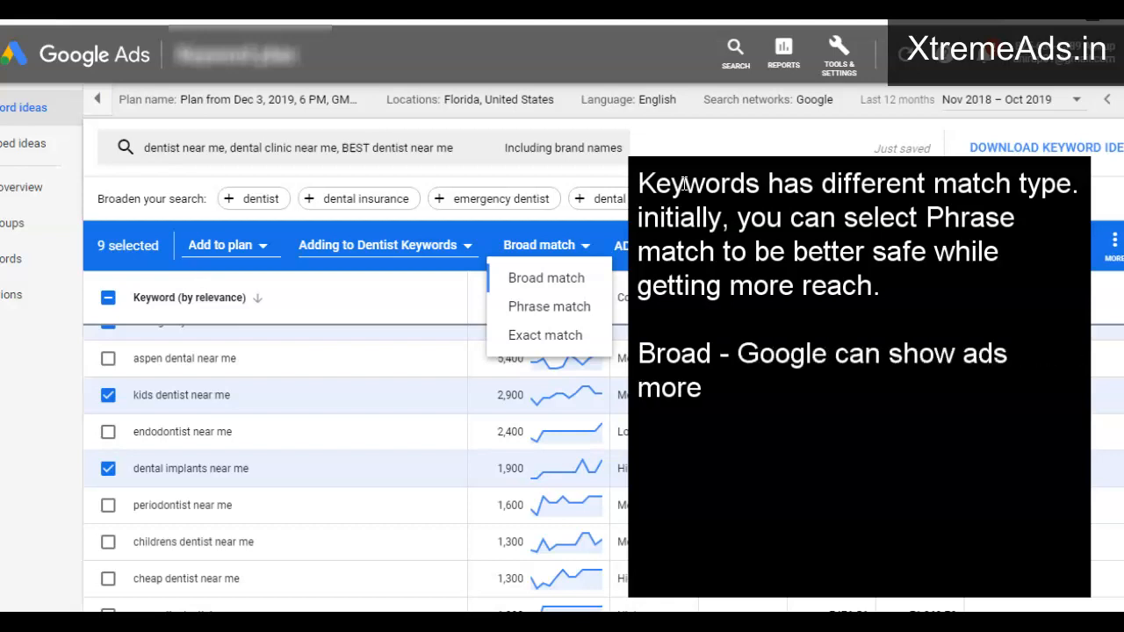
key("BackSpace")
key("BackSpace")
key("BackSpace")
key("BackSpace")
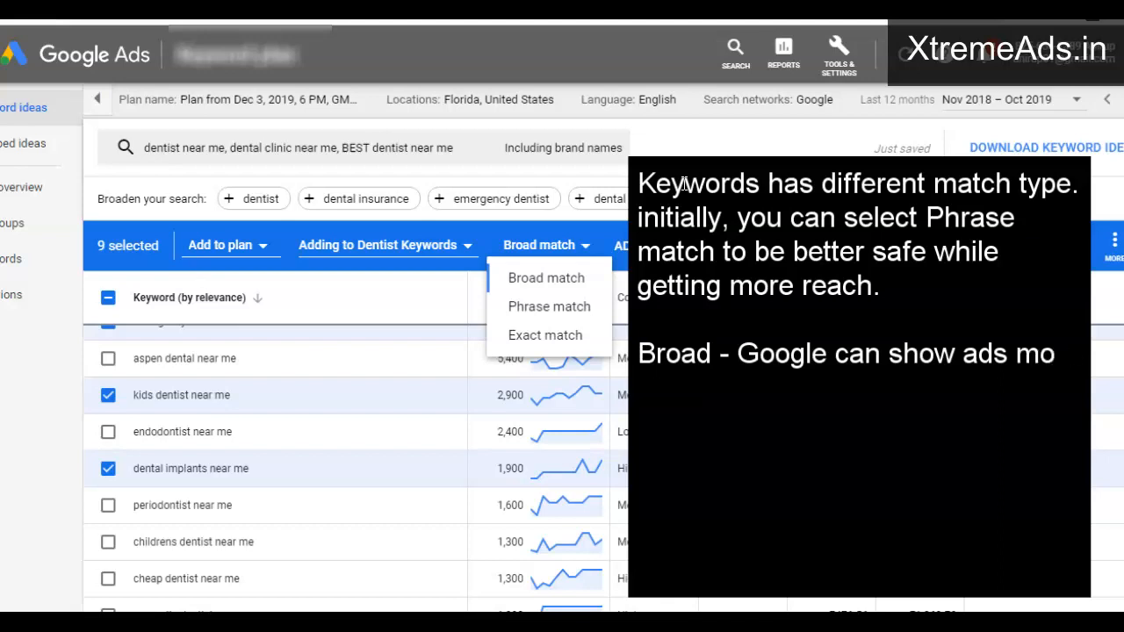
type("on m")
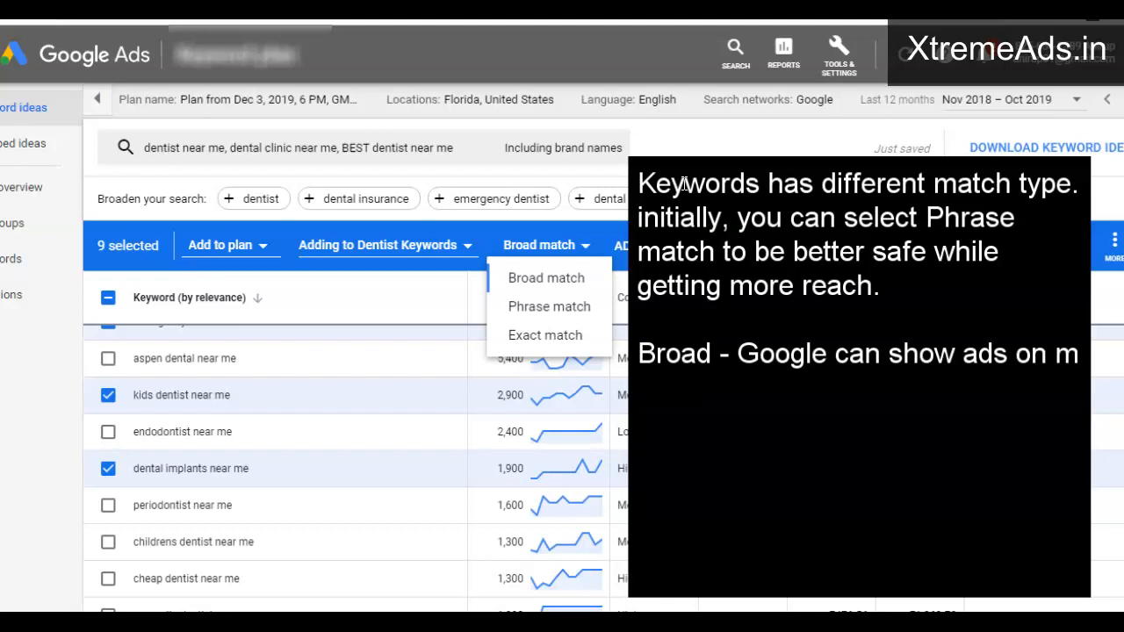
type("ore but also")
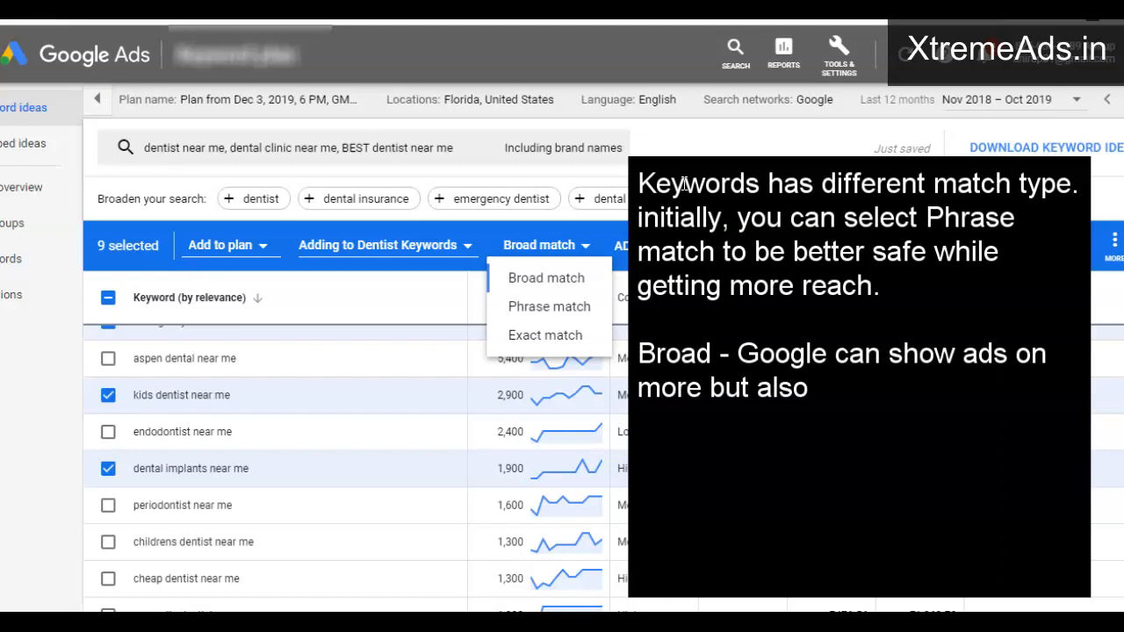
type(" irrelevant")
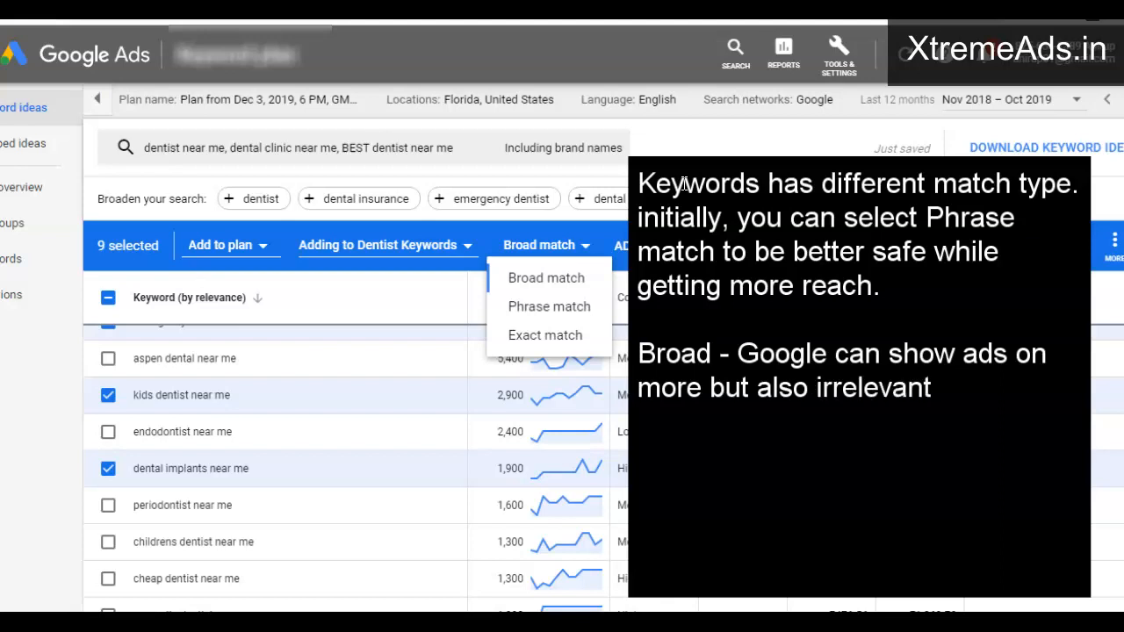
type(" search que")
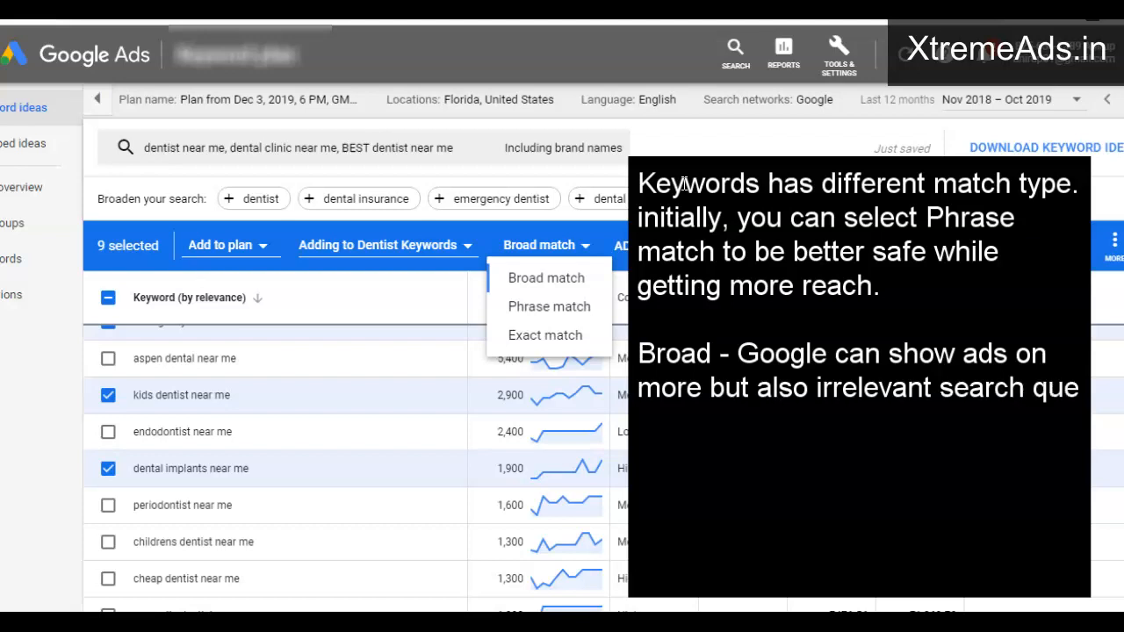
type("ries.")
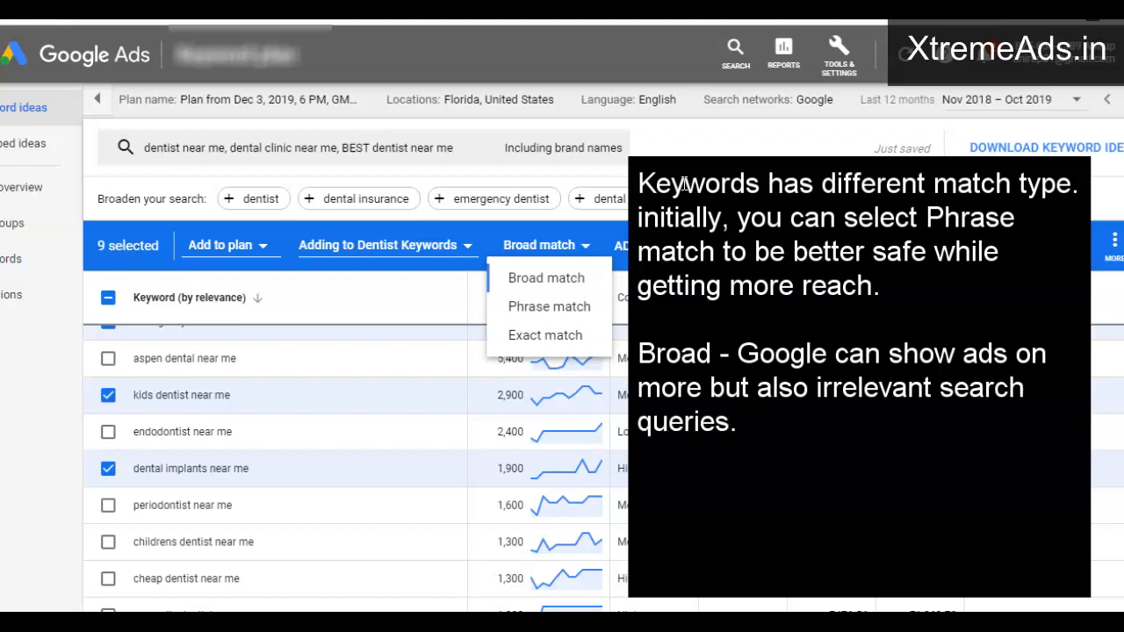
Add another paragraph to the note reading "Exact - Your ads will be shown on exactly same search queries."
key("Return")
key("Return")
type("Exact - Your ads will")
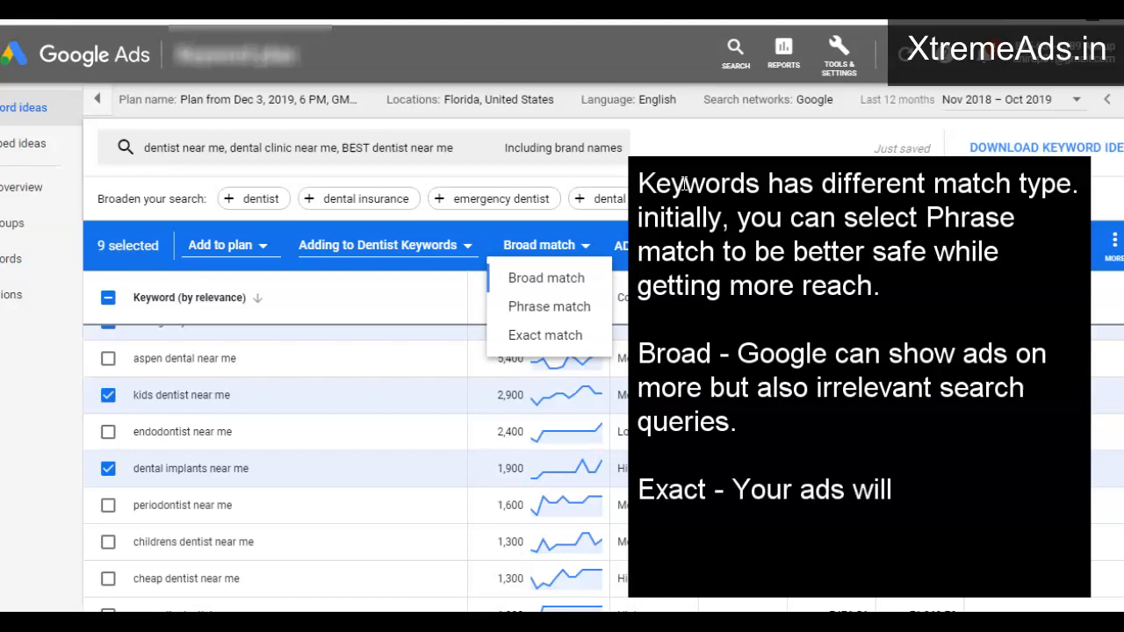
type(" be shown")
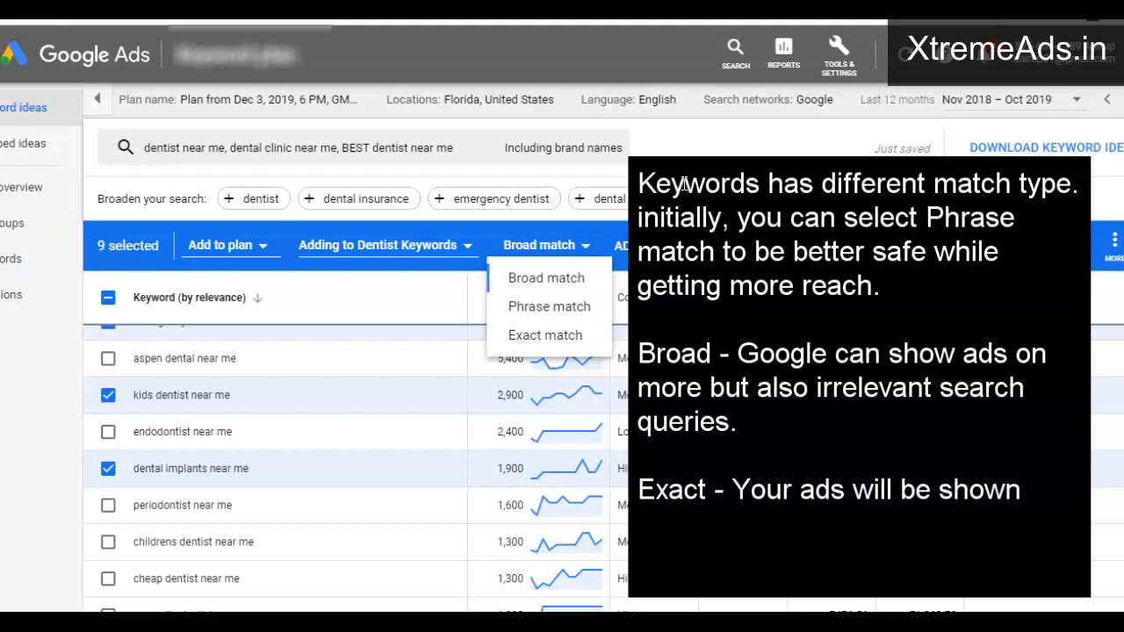
type(" on exa")
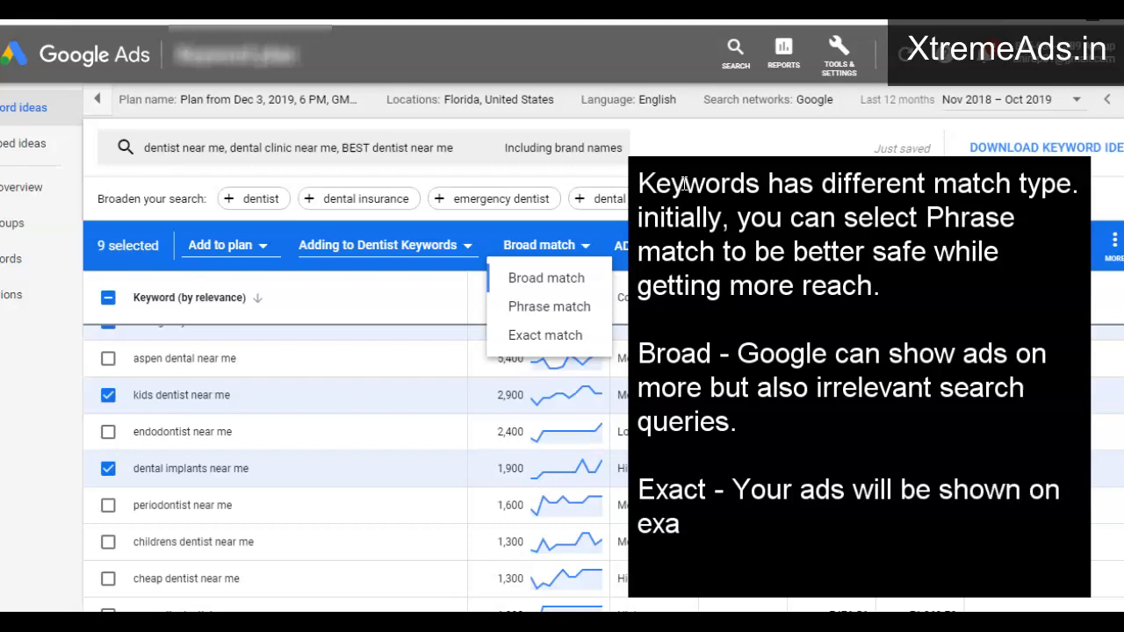
type("ctly same")
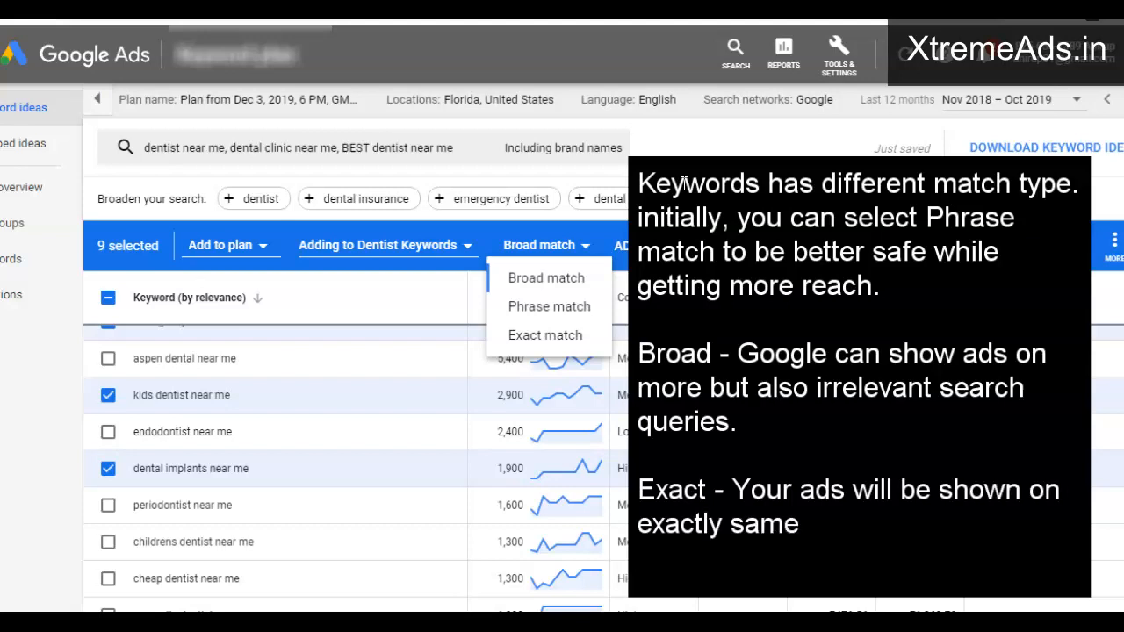
type(" search queries.")
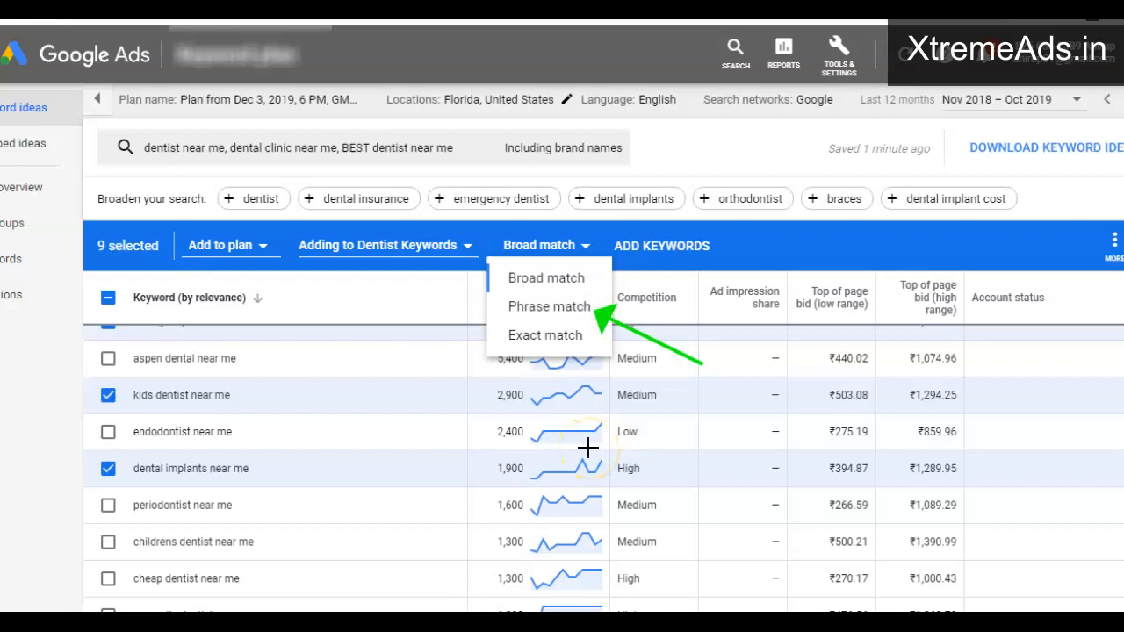
Set the selected keywords to Phrase match and add them to the Dentist Keywords ad group in the plan
left_click(563, 307)
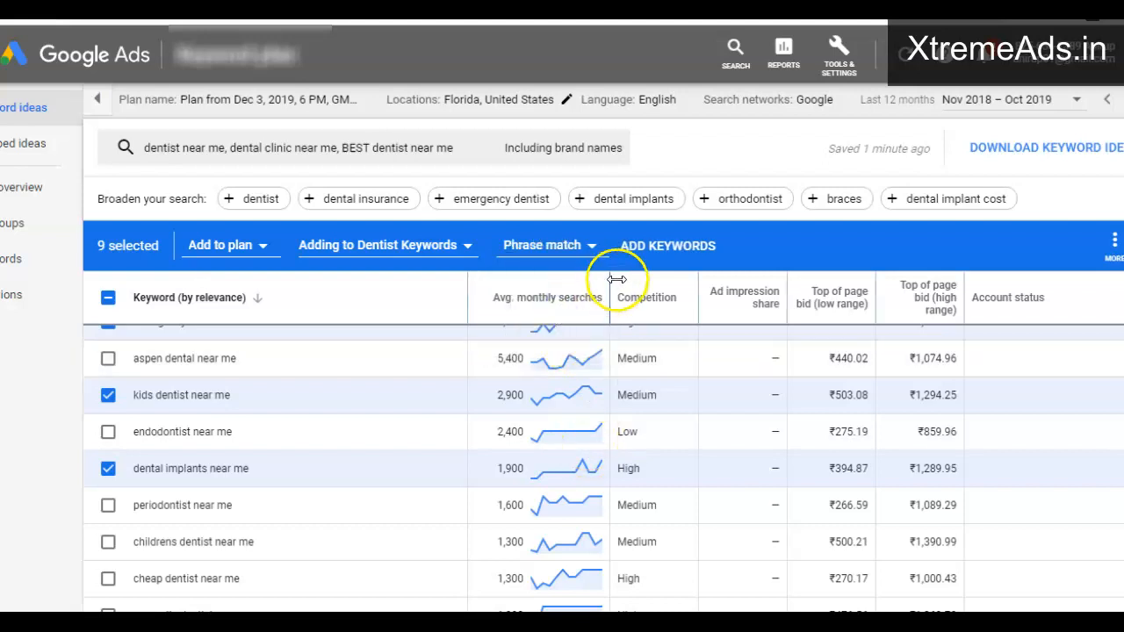
left_click(648, 246)
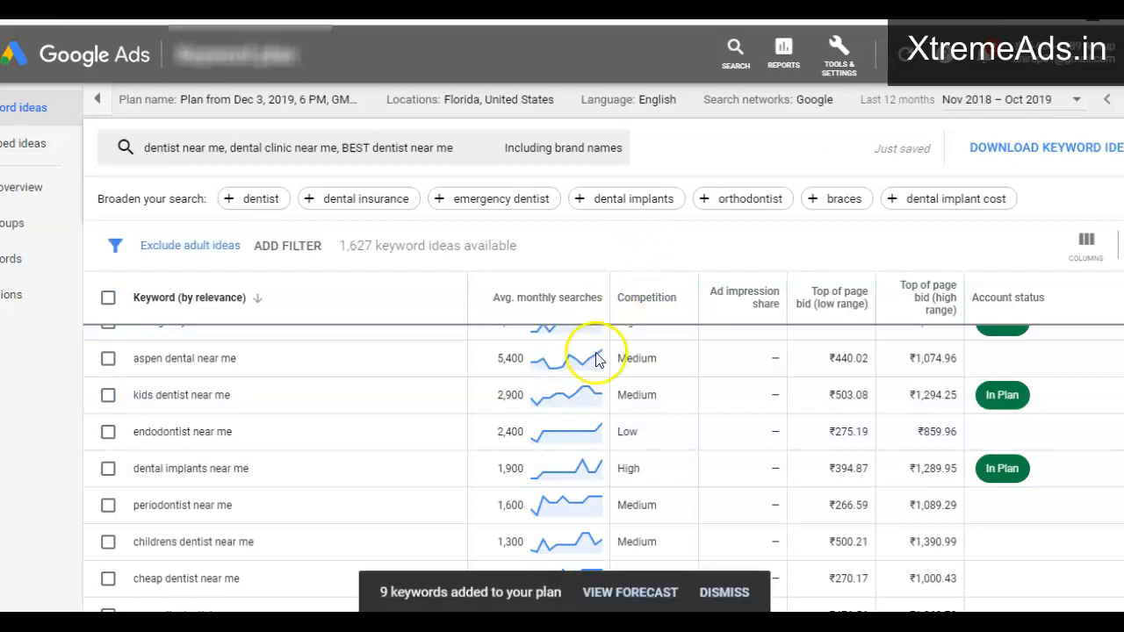
scroll(333, 422, "up", 2)
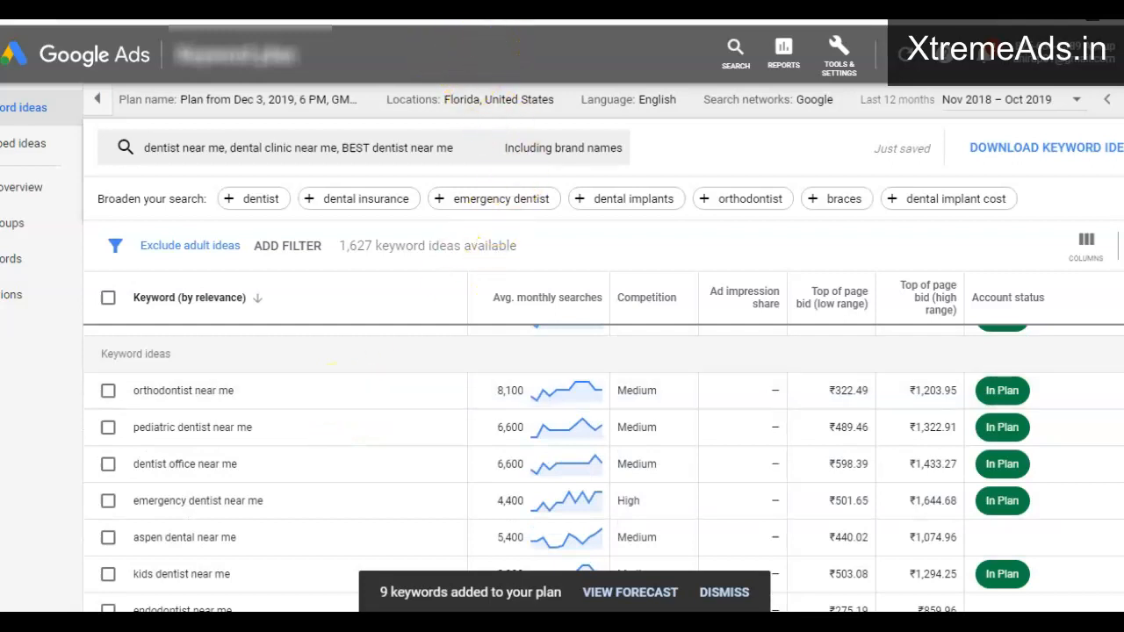
Place a text note over the keyword list reading "TIPS:" followed by "Select one type of keywords at once and create adgroup for it."
left_click_drag(531, 130, 955, 558)
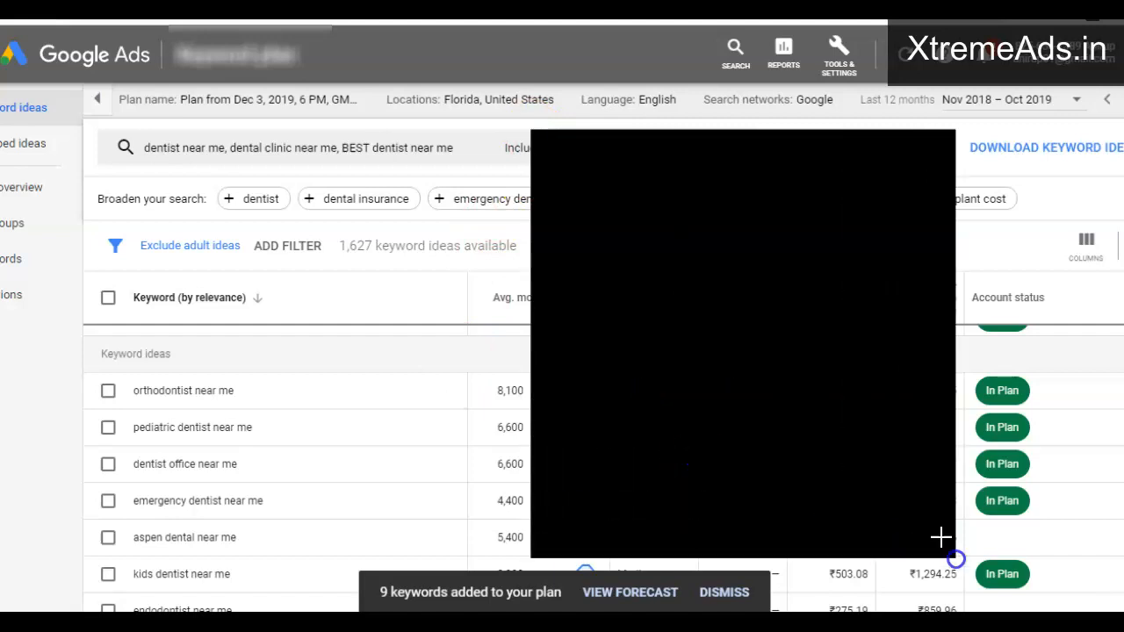
left_click(570, 173)
type("TIPS")
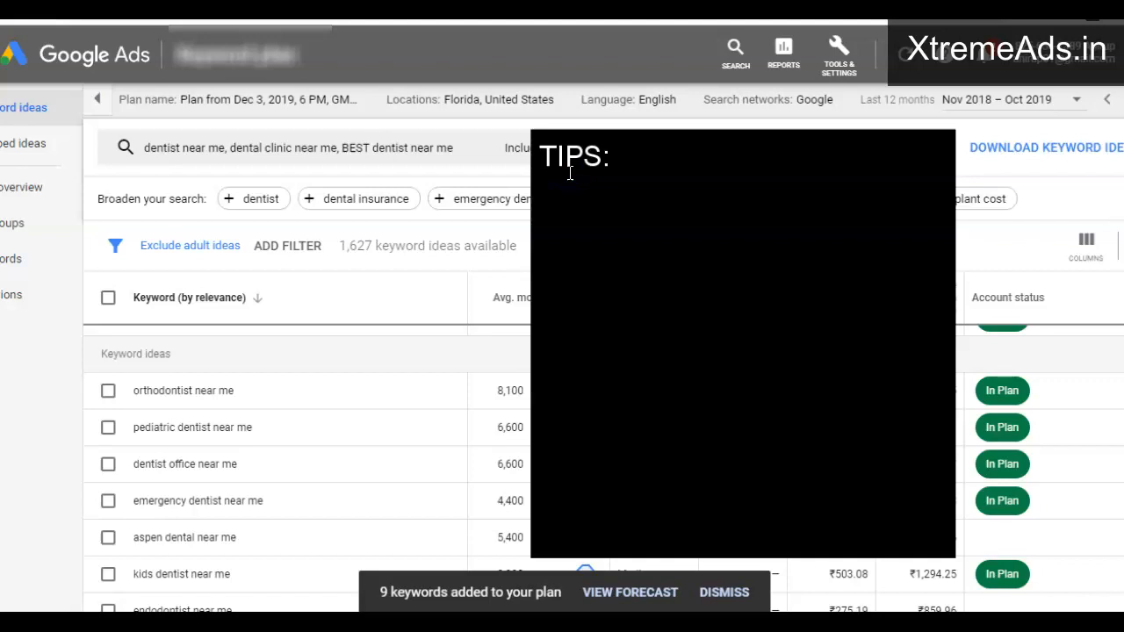
type(":")
key("Return")
type("Select one ty")
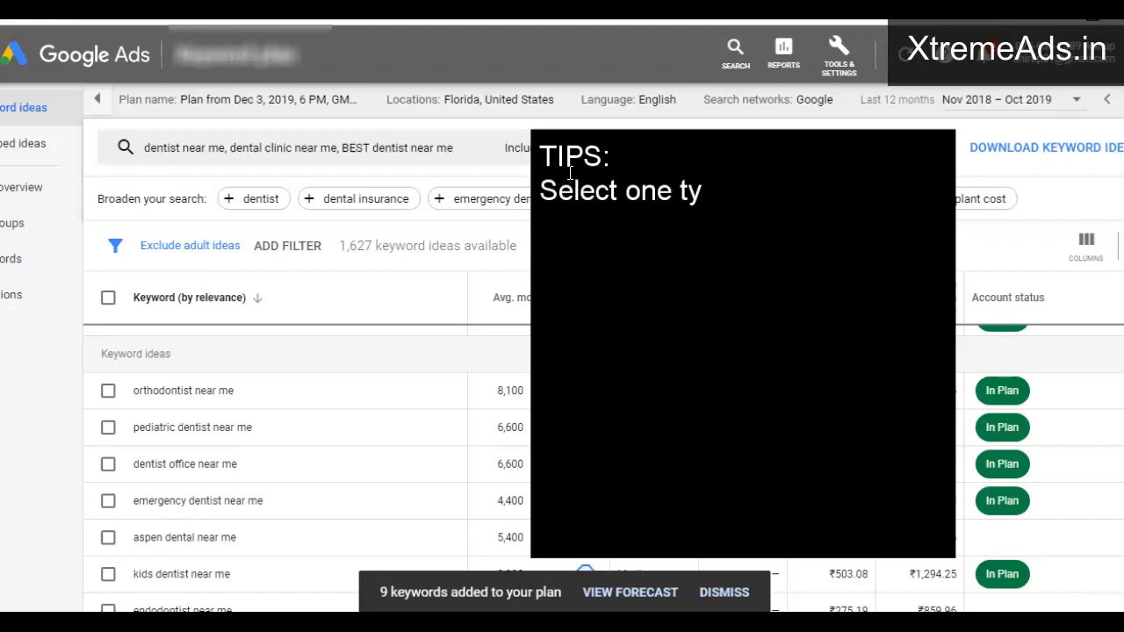
type("pe of keywords")
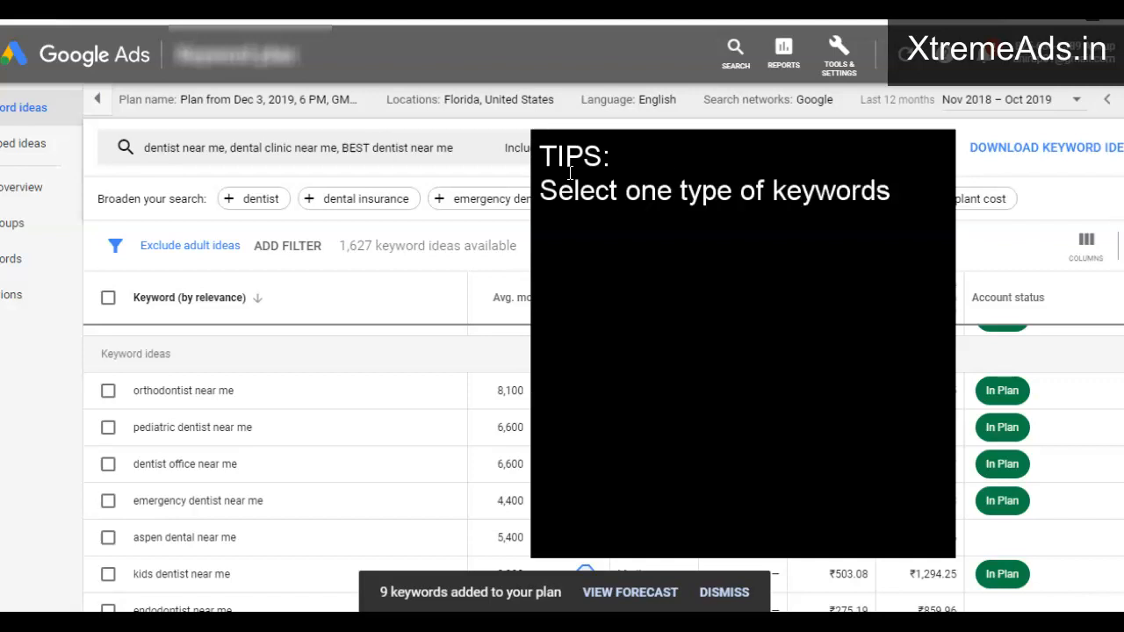
type(" at once and")
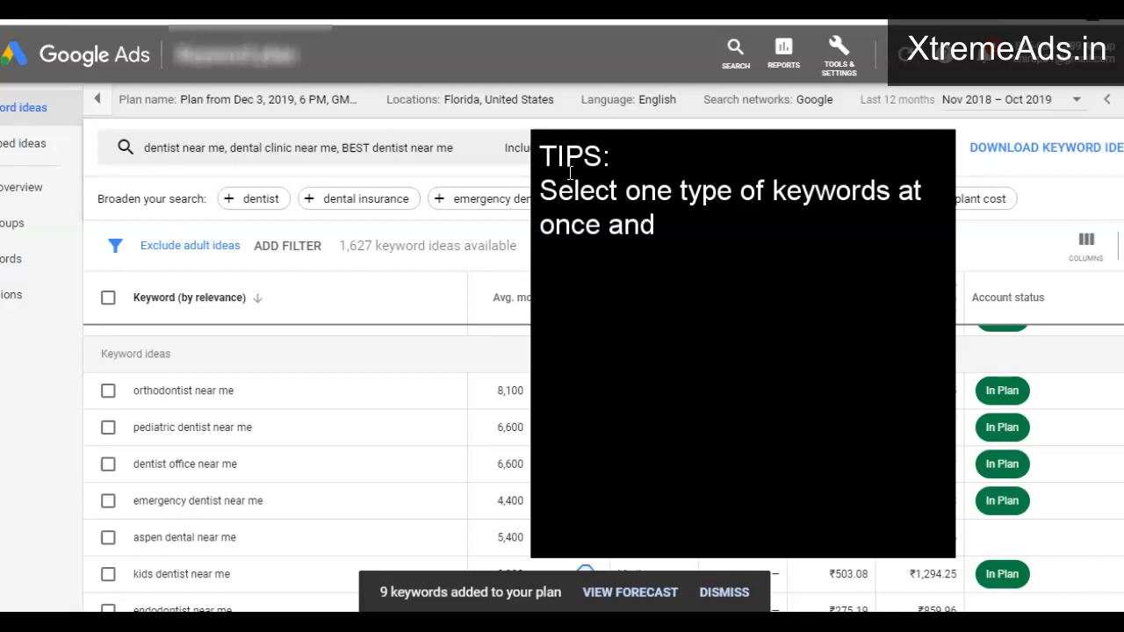
type(" create")
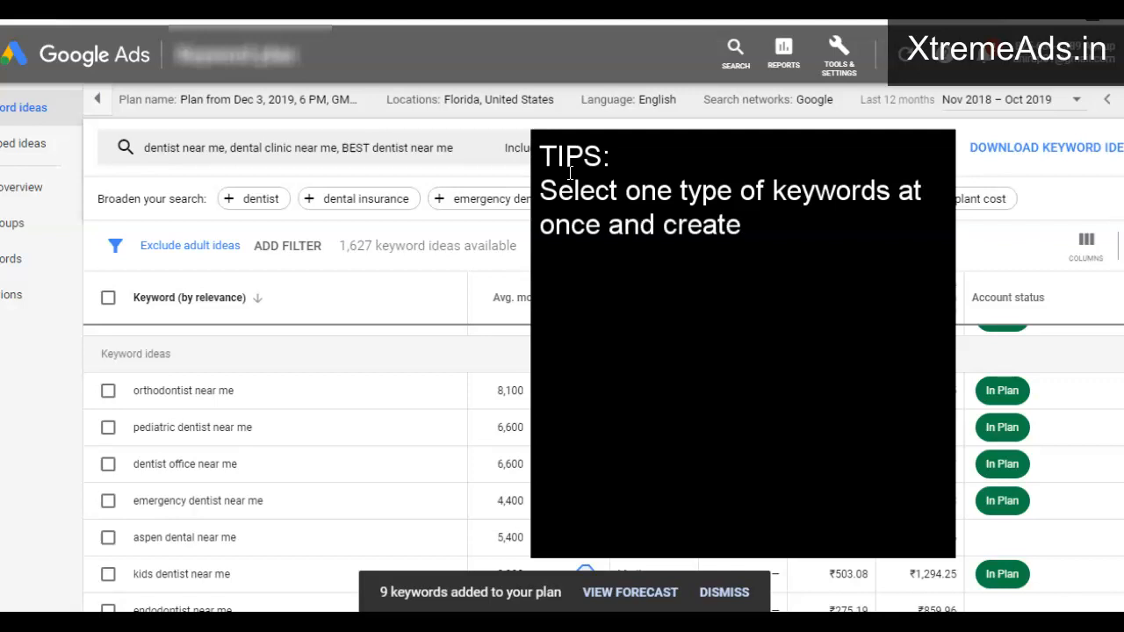
type(" adgrou")
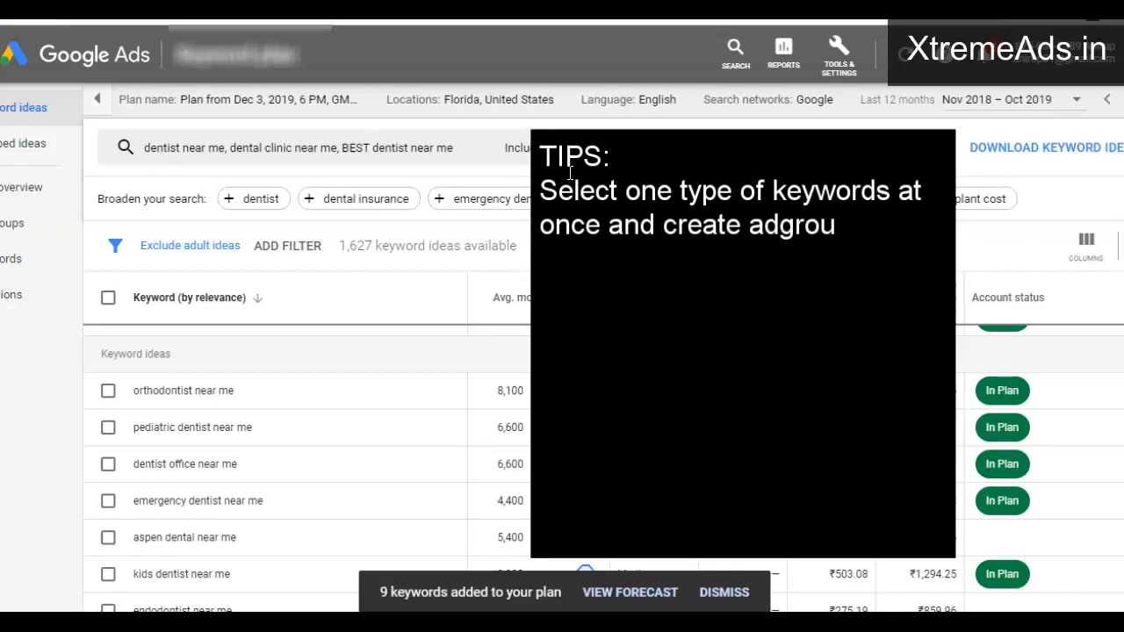
type("p for it.")
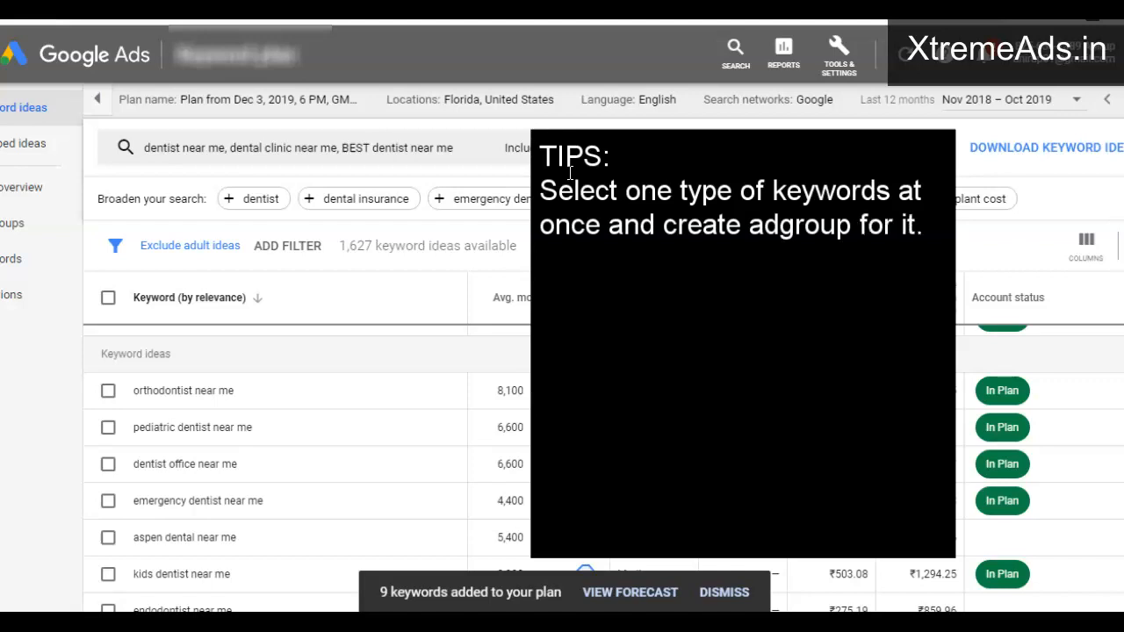
Add a separate paragraph to the note reading "Then select other type of keyword and create another adgroup for it."
key("Return")
key("Return")
type("Then s")
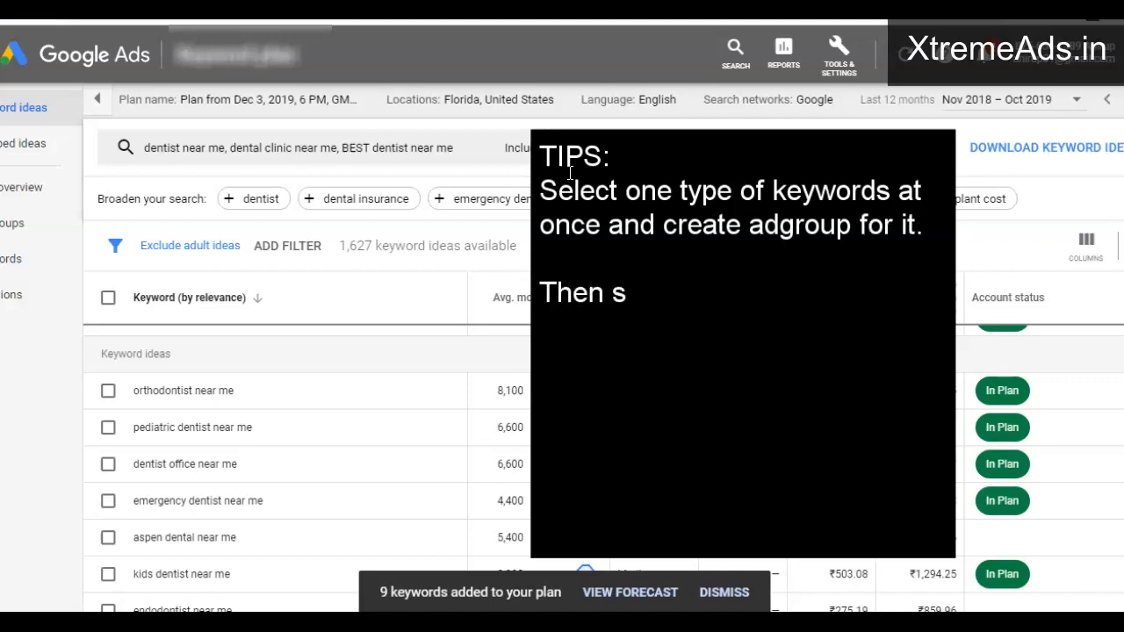
type("elect other typ")
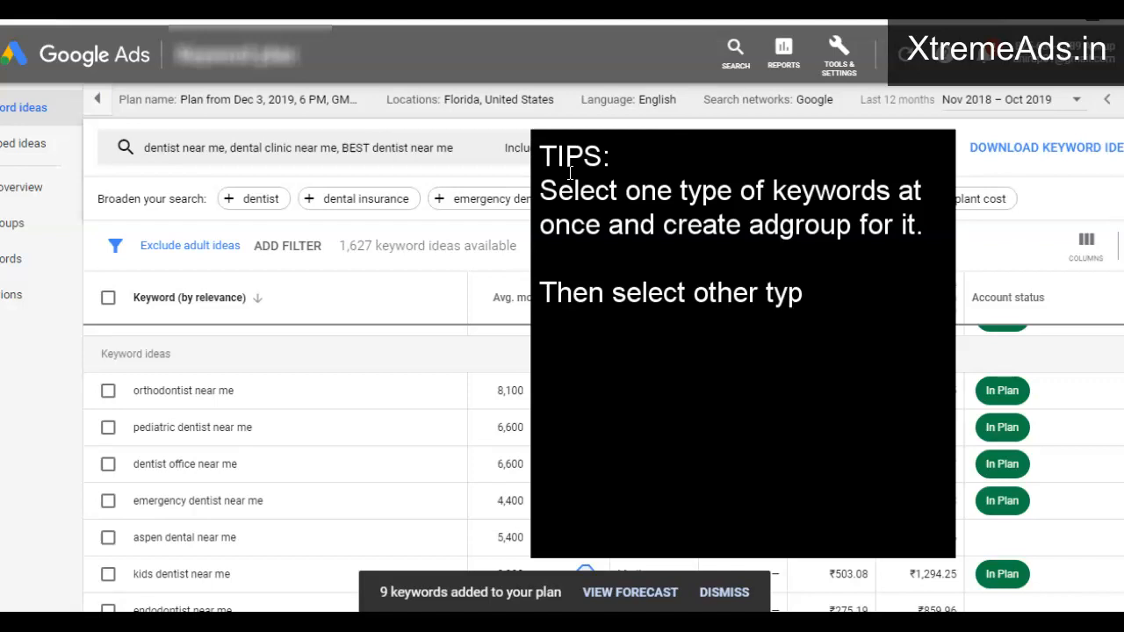
type("e of keyword")
key("BackSpace")
key("BackSpace")
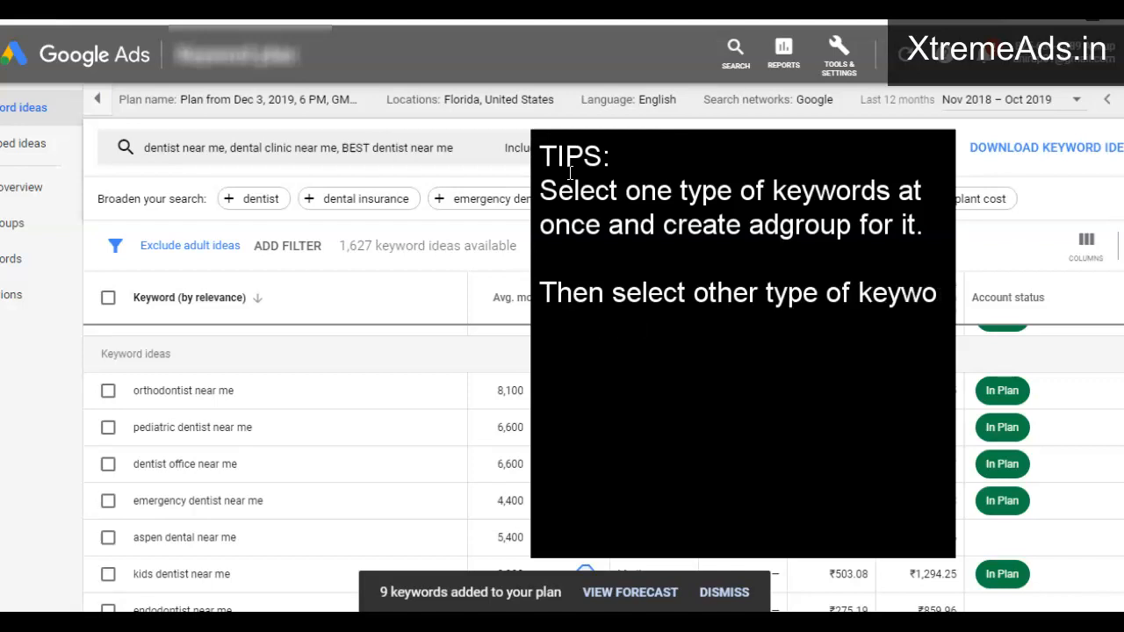
type("rd and")
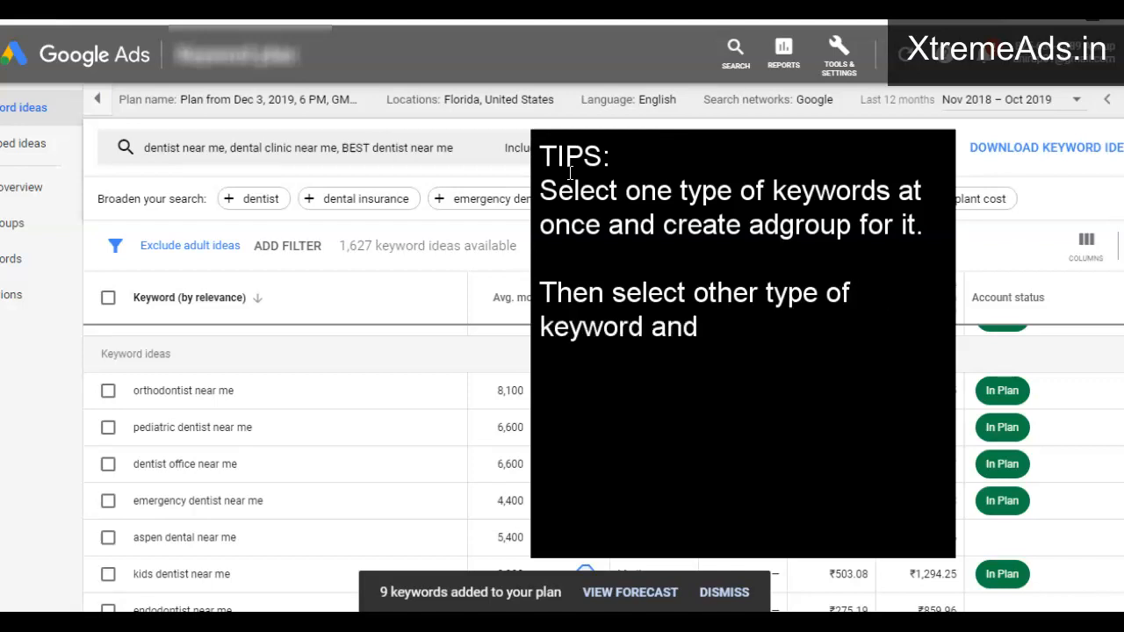
type(" create another")
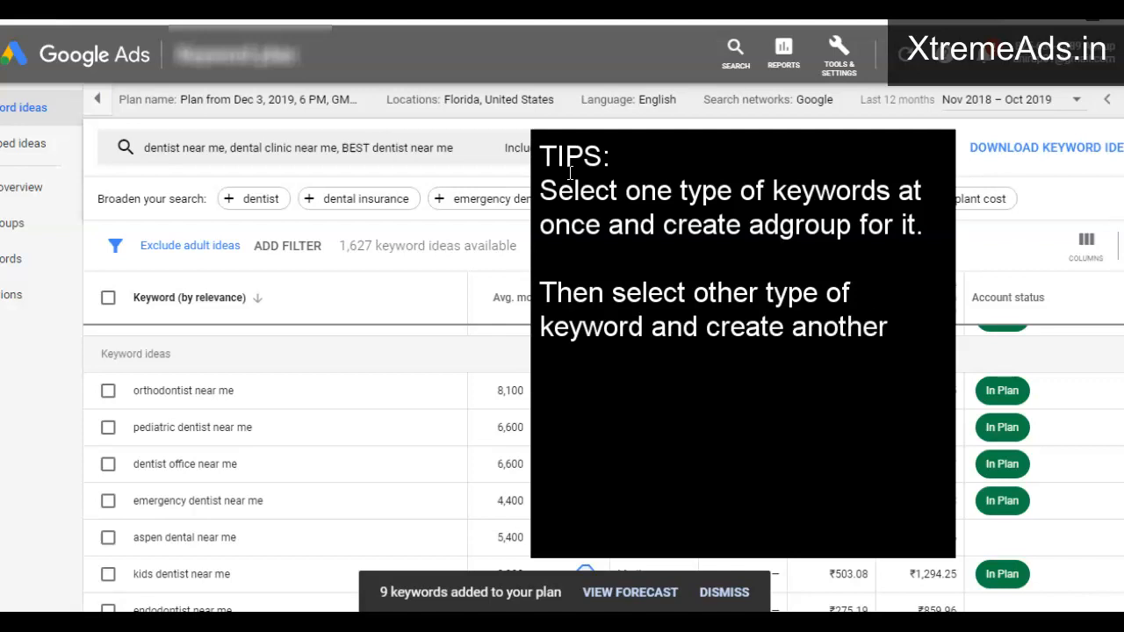
type(" adgroup for it.")
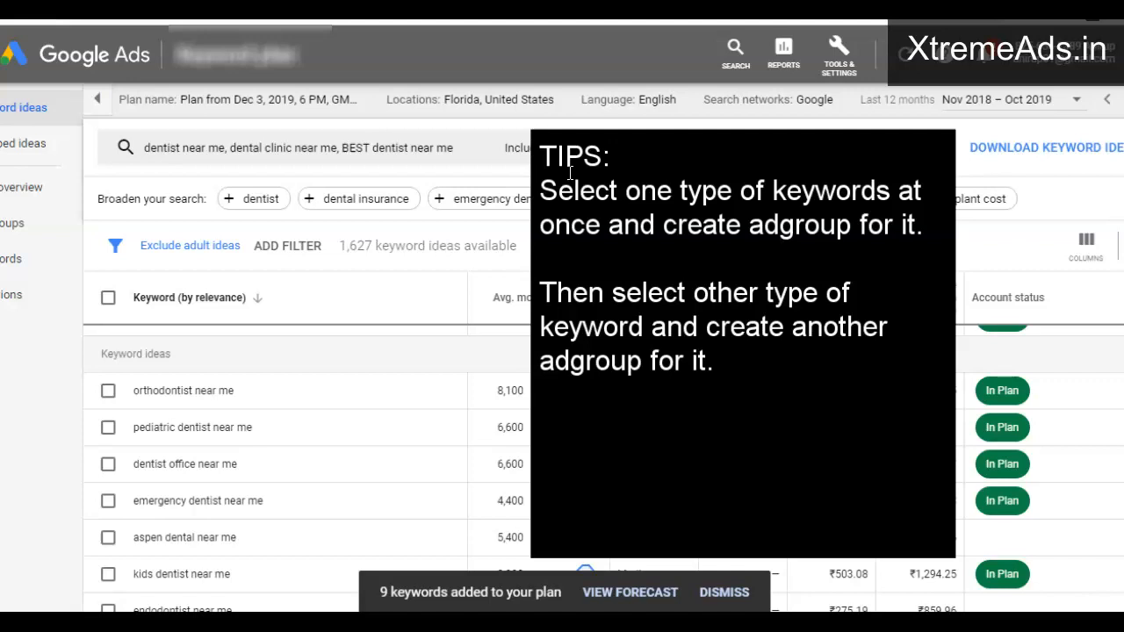
Add a closing line to the note reading "See next"
type("See mext")
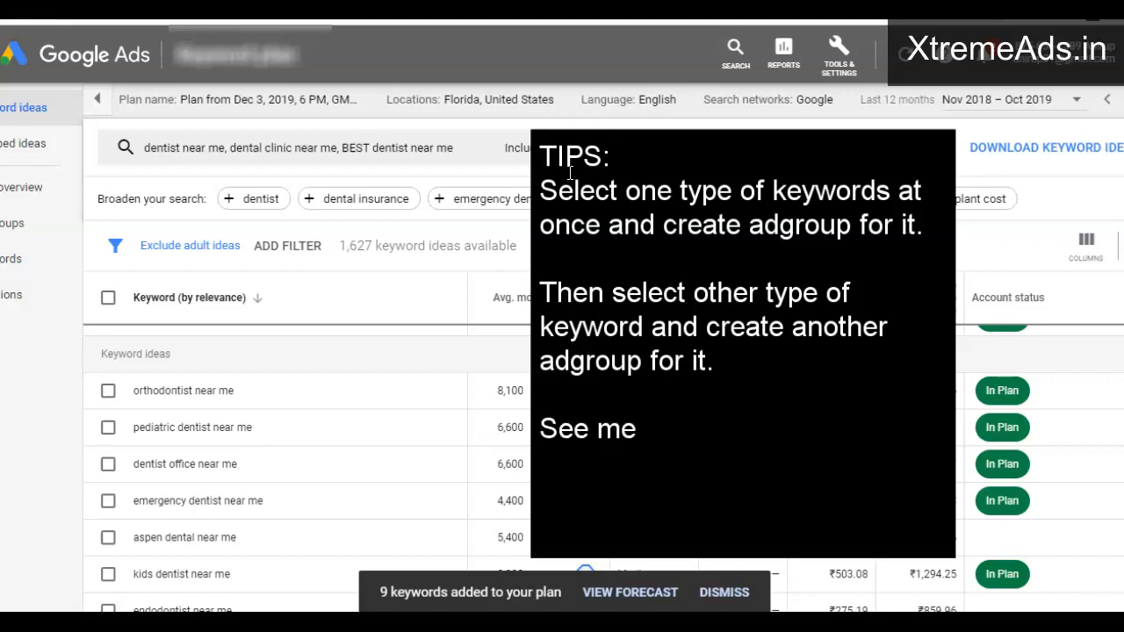
key("BackSpace")
key("BackSpace")
key("BackSpace")
key("BackSpace")
key("BackSpace")
type("next")
Select the keyword ideas "kids dentist near me" and "childrens dentist near me"
scroll(301, 451, "up", 3)
scroll(183, 431, "down", 1)
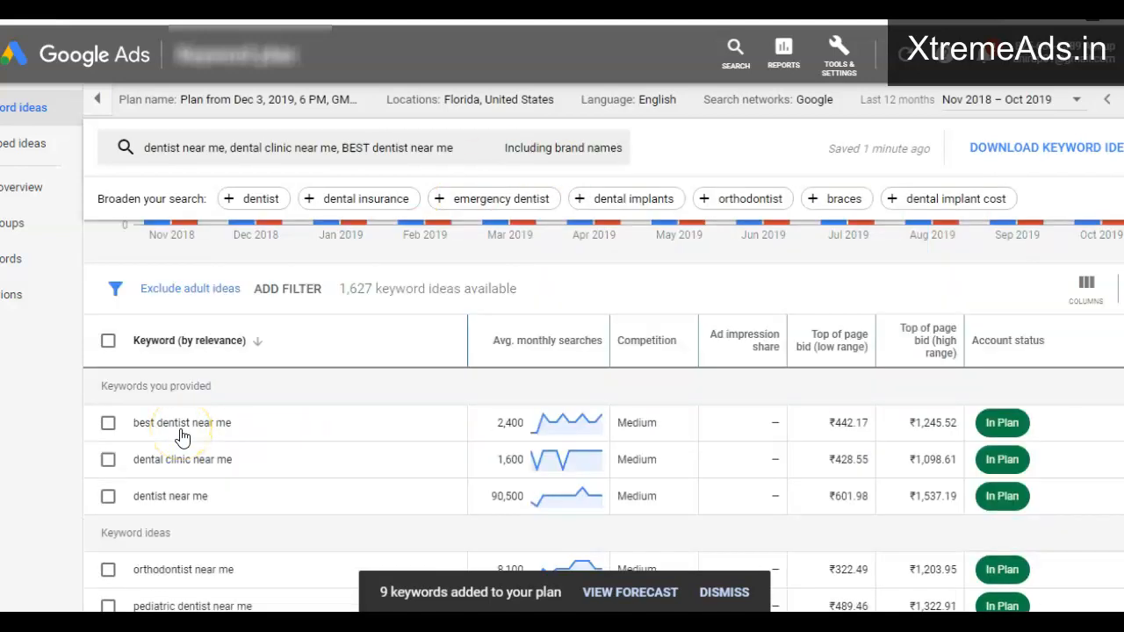
scroll(182, 436, "down", 4)
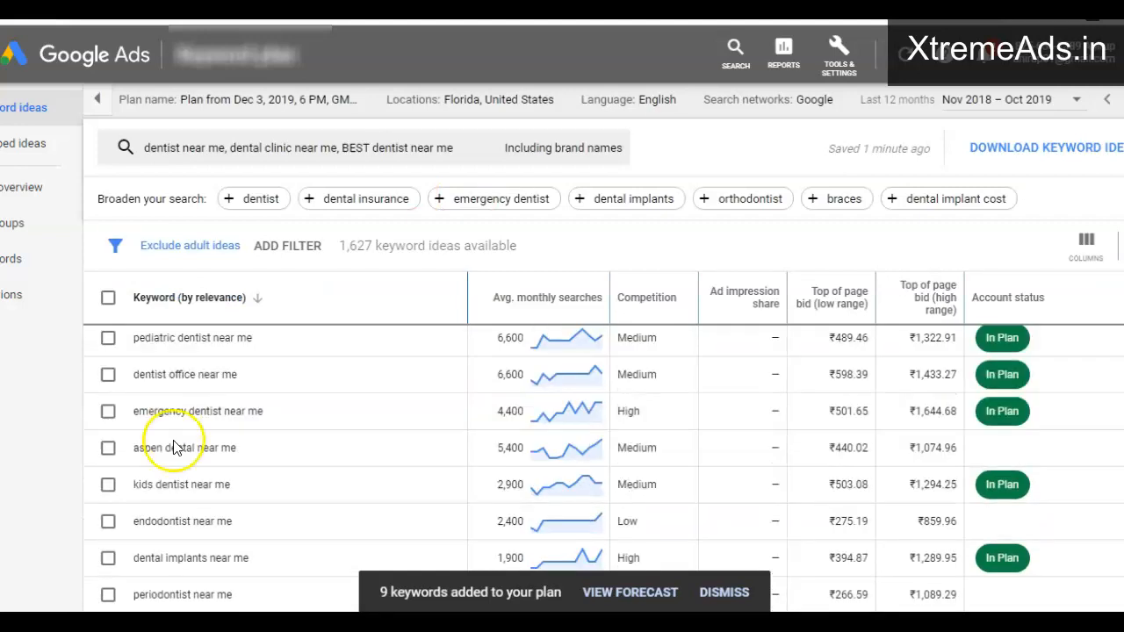
left_click(108, 487)
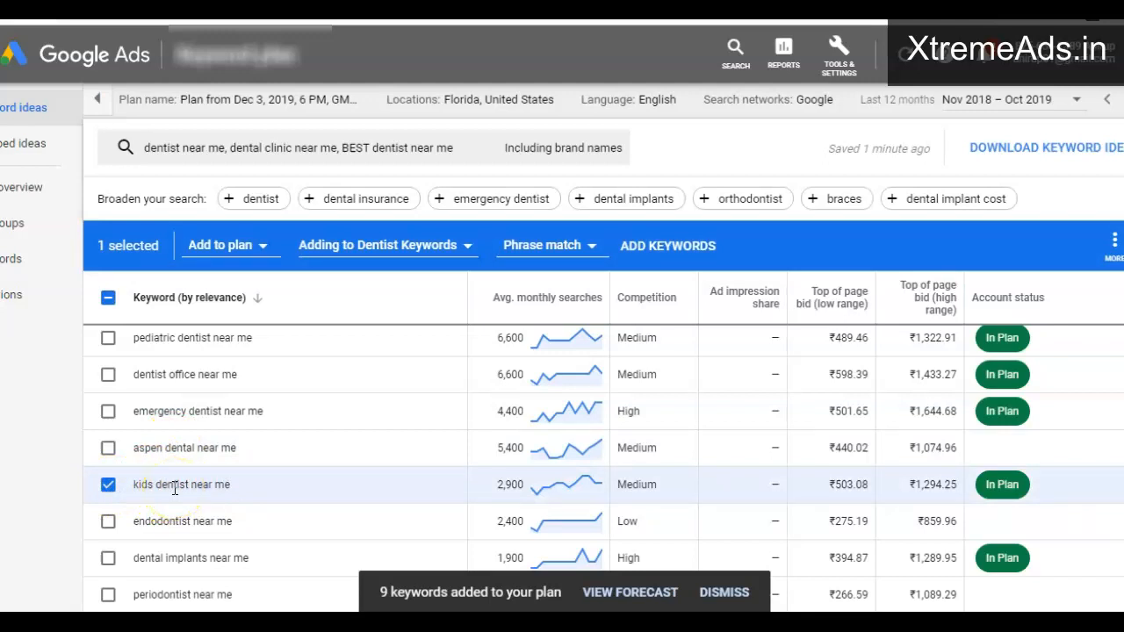
scroll(153, 490, "down", 1)
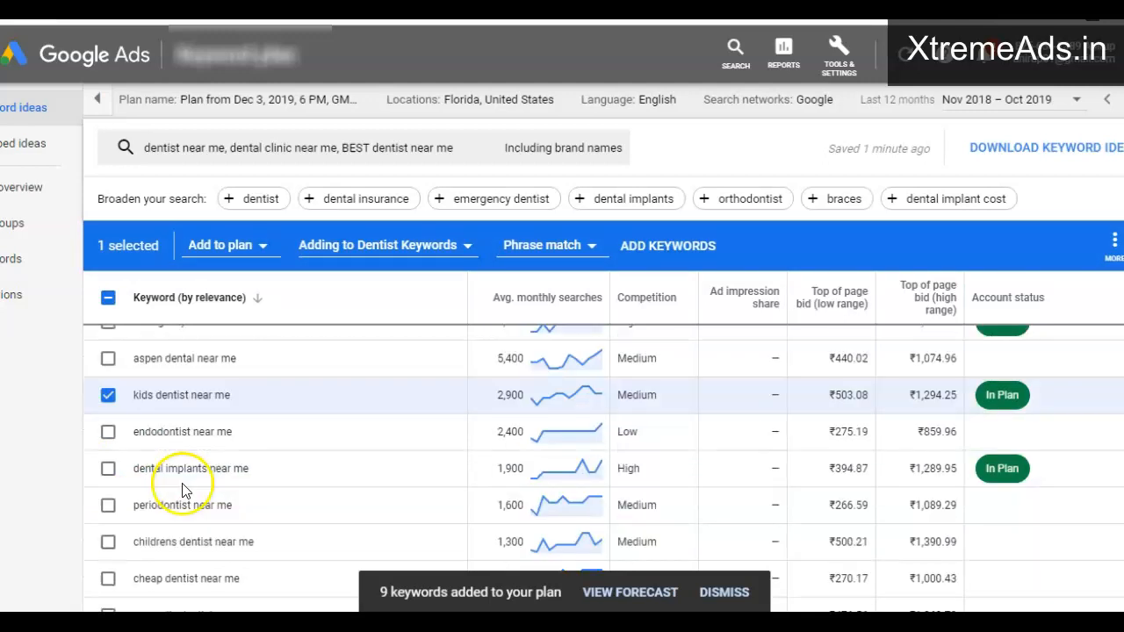
left_click(108, 542)
scroll(178, 508, "down", 1)
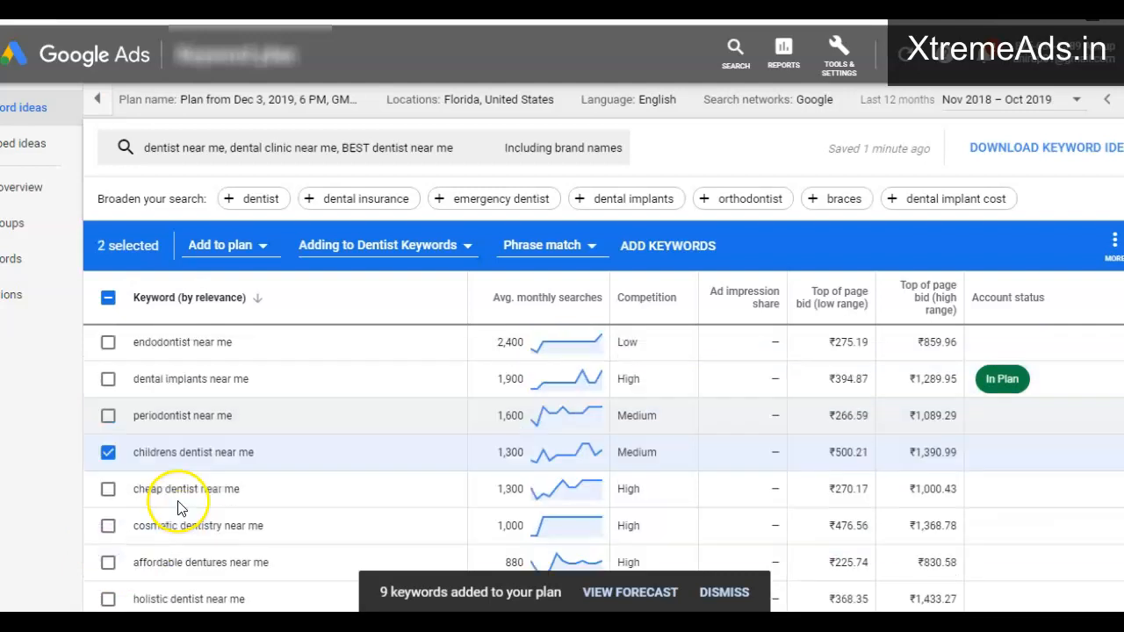
Look through the rest of the keyword ideas for more terms about children's dentistry
scroll(178, 508, "down", 1)
scroll(226, 476, "down", 2)
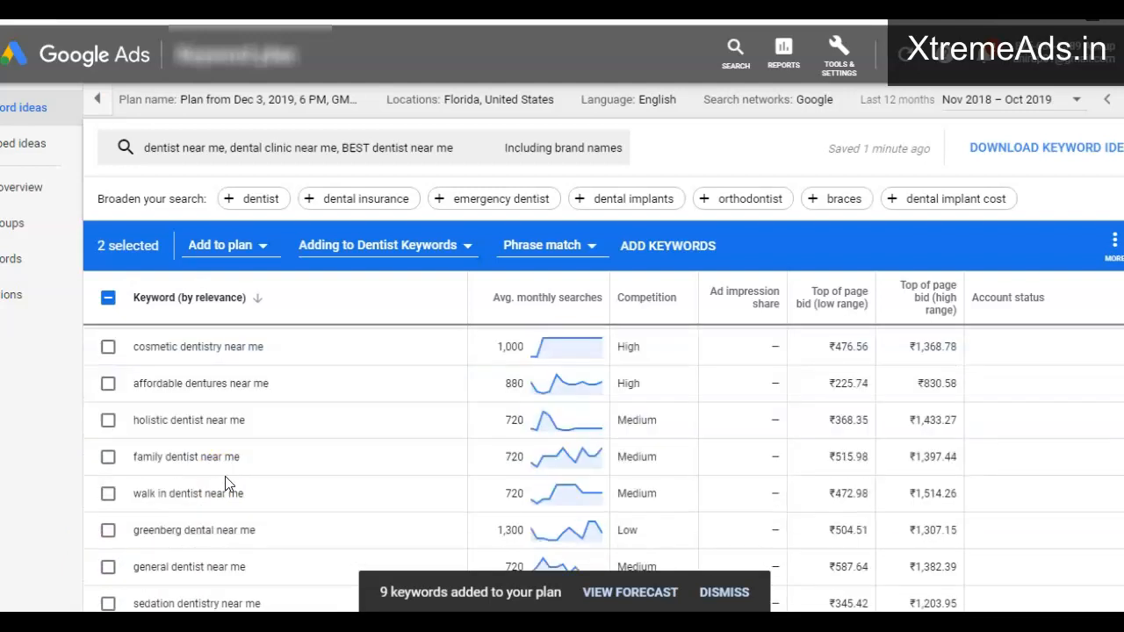
scroll(227, 477, "down", 4)
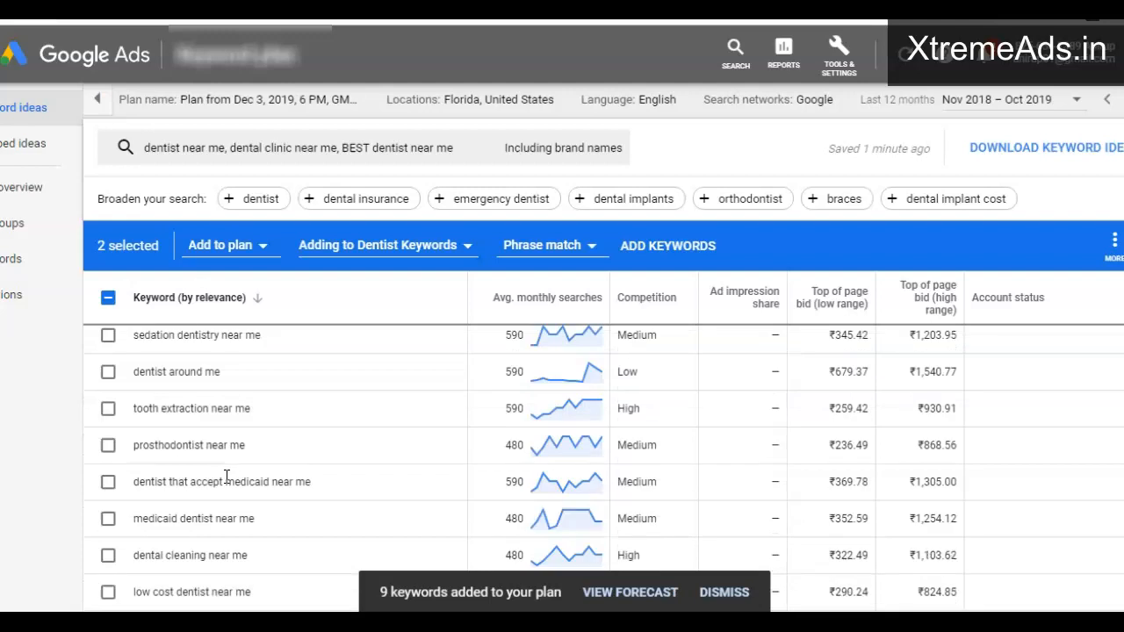
scroll(227, 483, "down", 1)
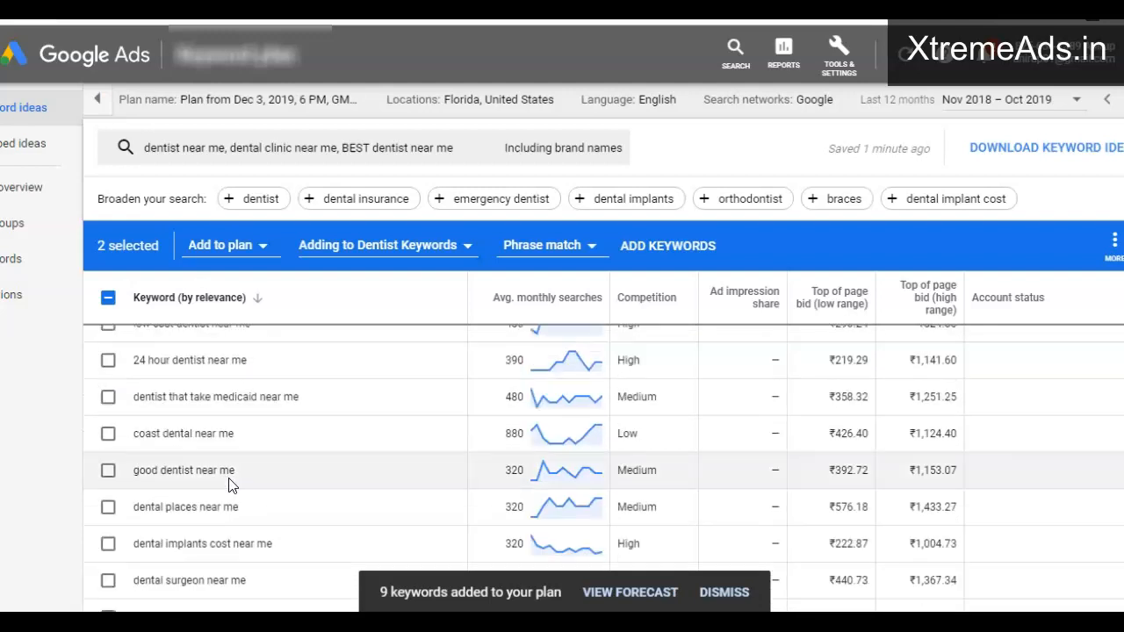
scroll(233, 474, "down", 2)
scroll(246, 487, "down", 4)
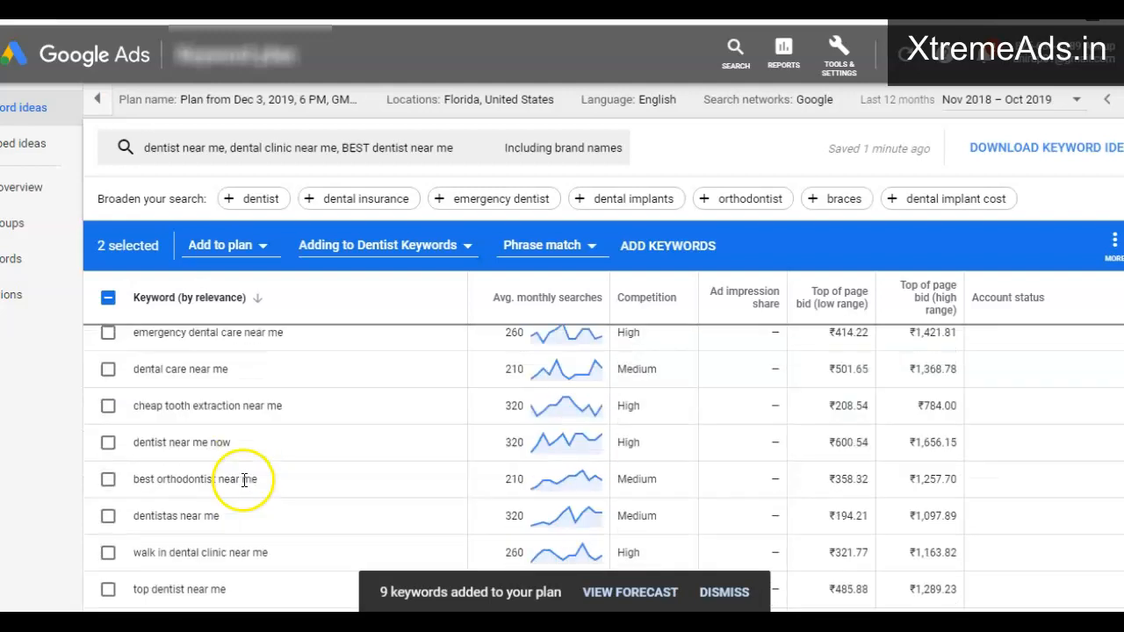
scroll(259, 488, "down", 2)
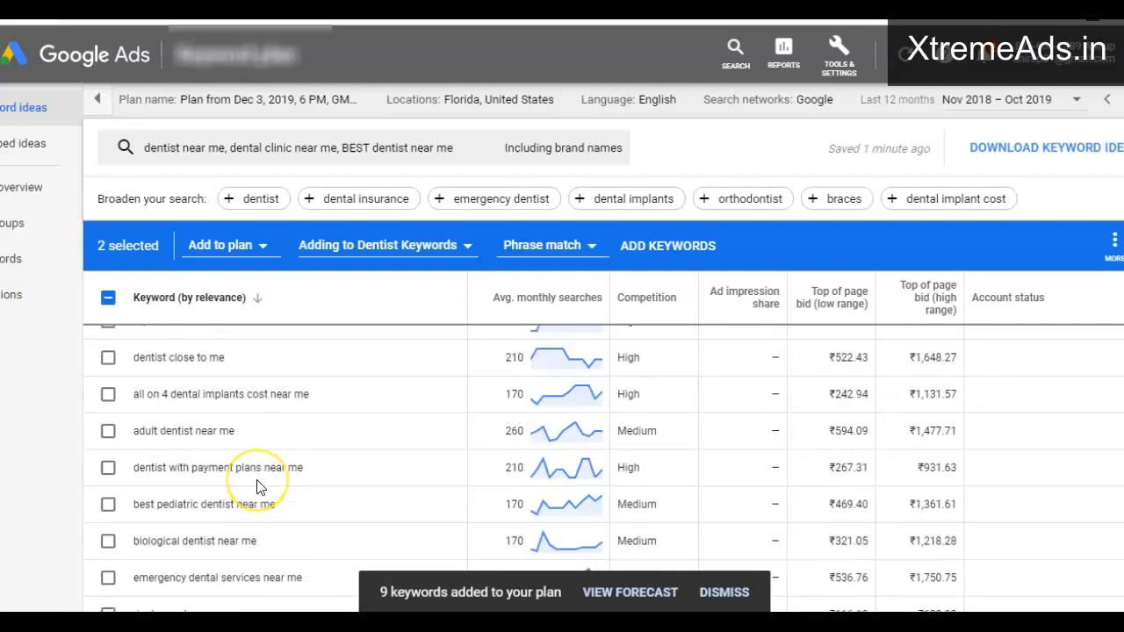
scroll(259, 483, "down", 2)
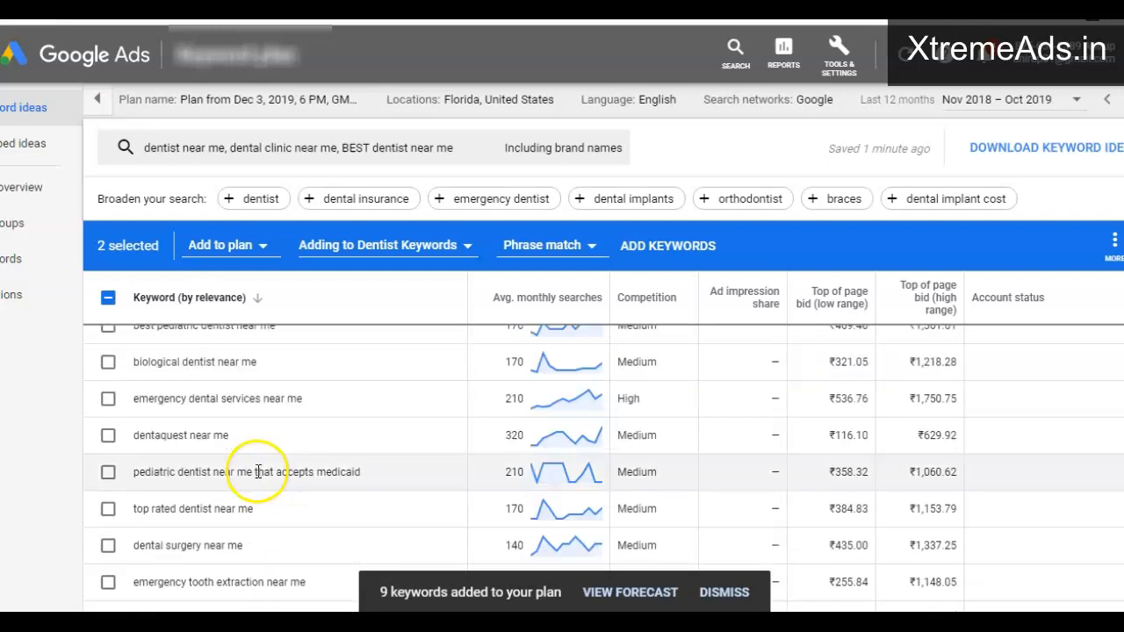
scroll(257, 479, "down", 1)
scroll(258, 479, "down", 5)
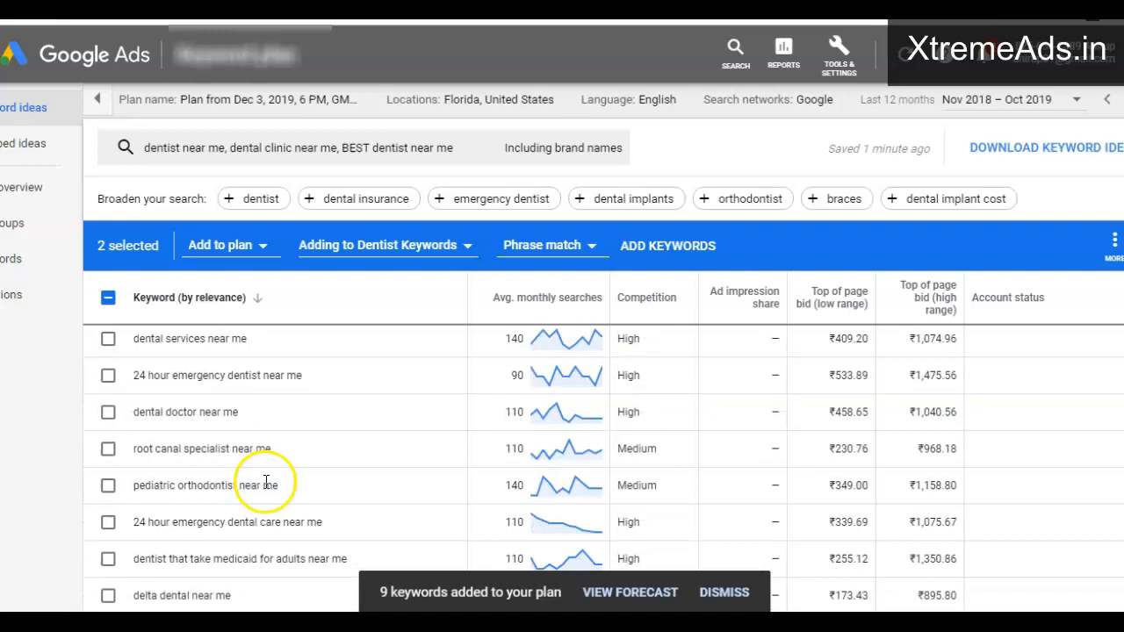
scroll(268, 487, "down", 2)
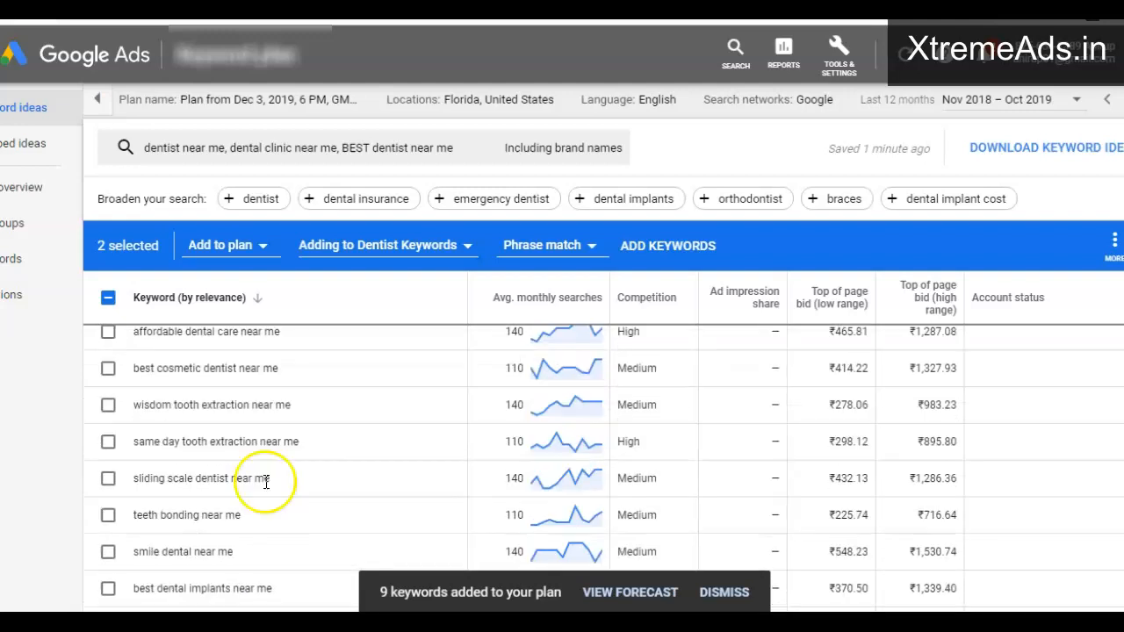
scroll(267, 485, "down", 3)
scroll(273, 497, "down", 2)
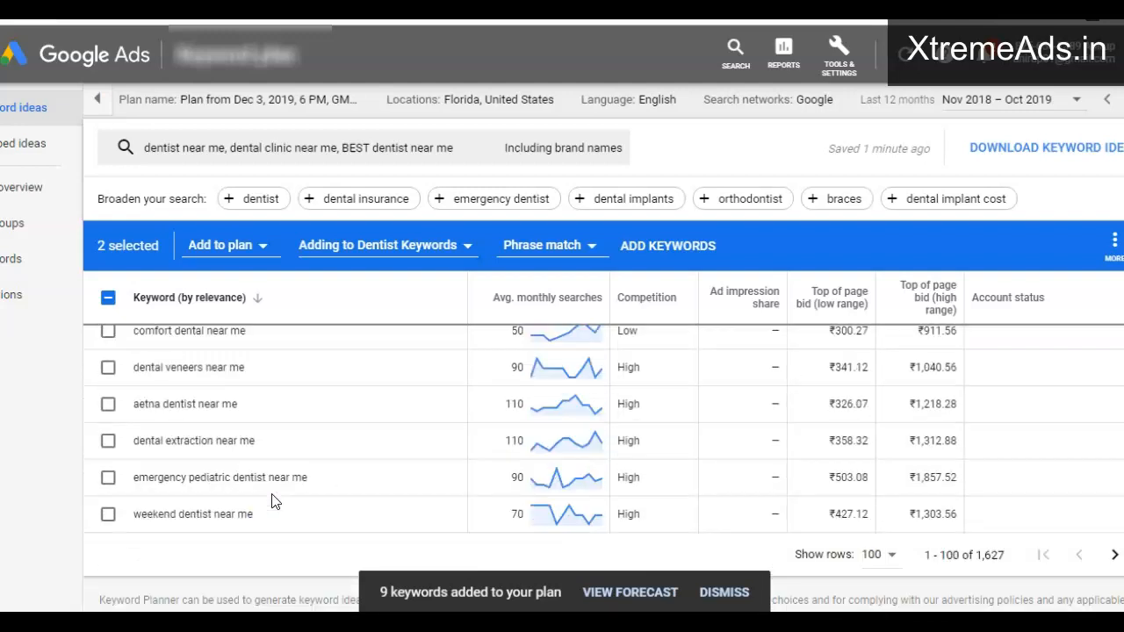
scroll(272, 500, "up", 8)
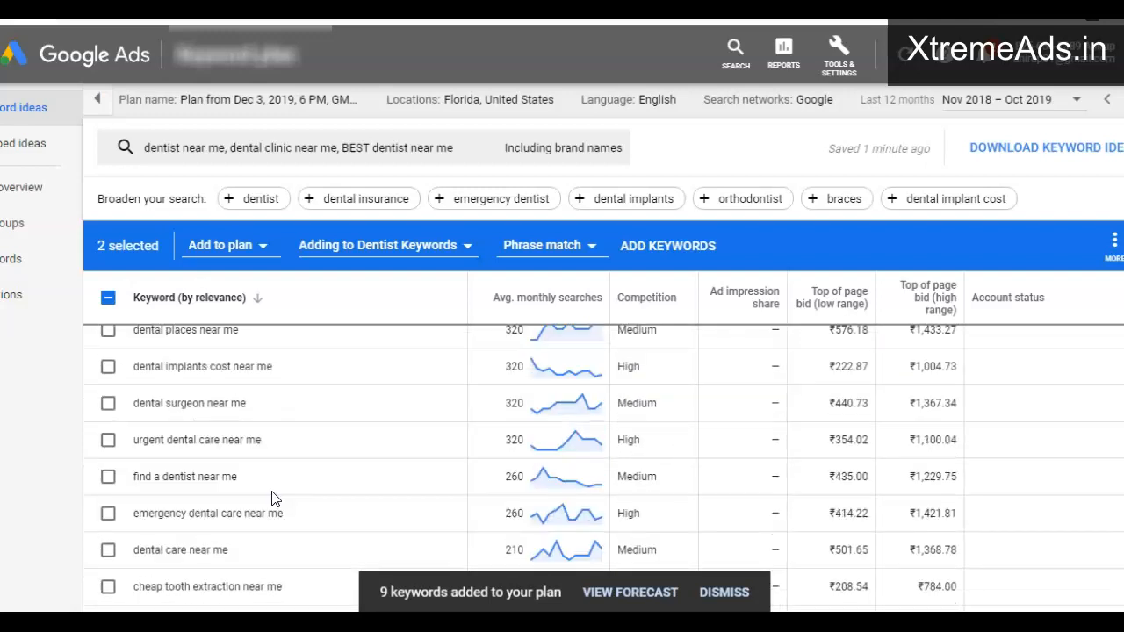
scroll(272, 499, "up", 6)
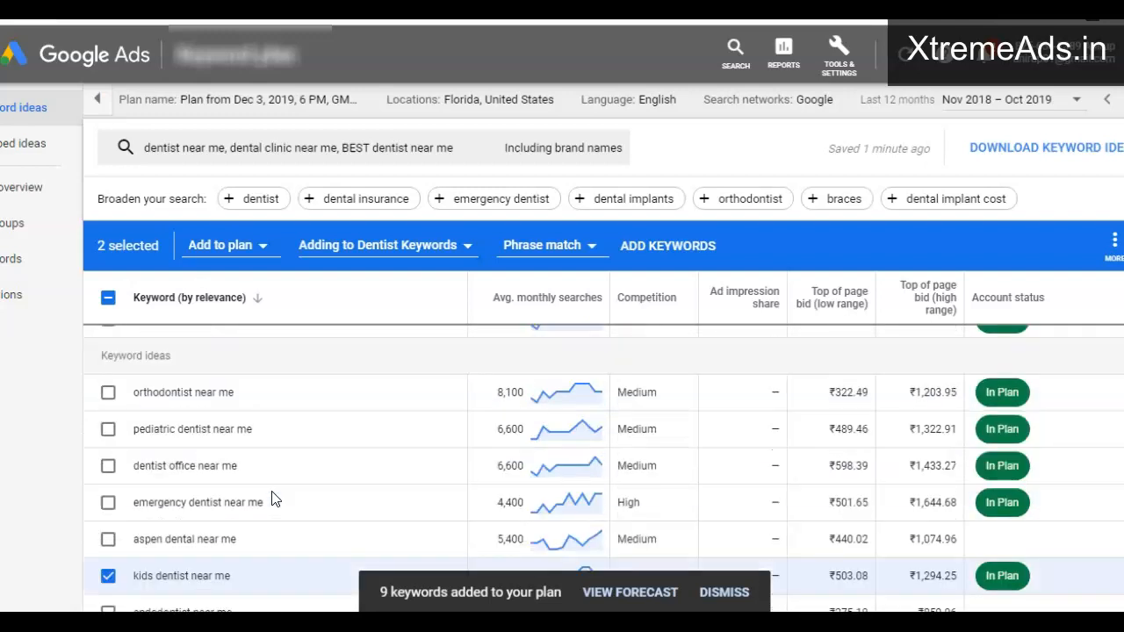
scroll(273, 492, "up", 3)
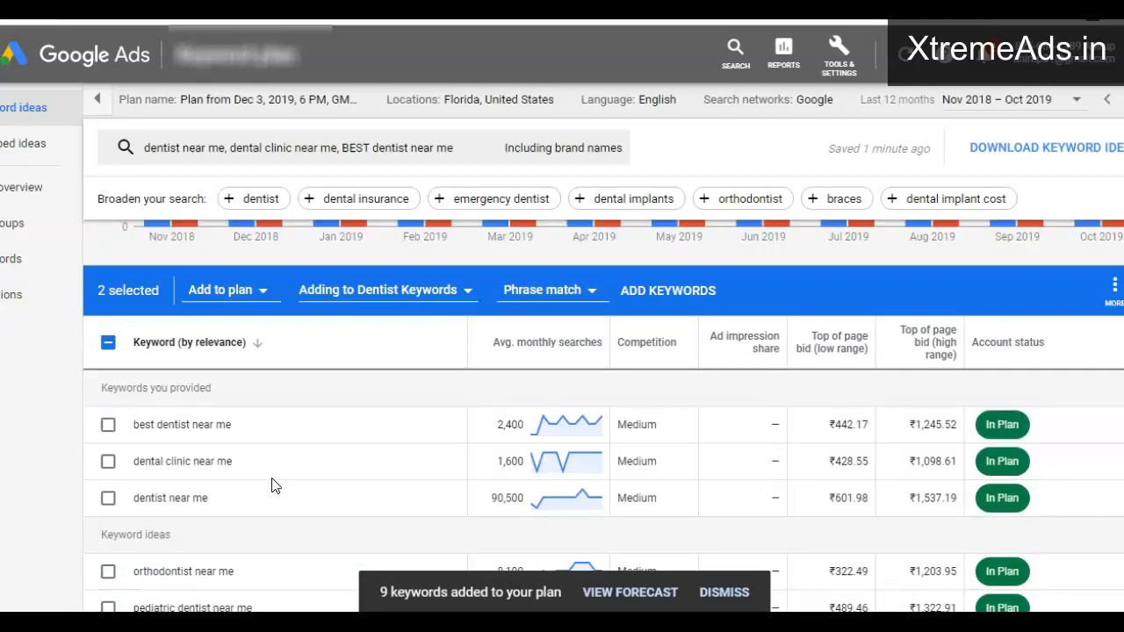
Create a new ad group named "Kids Dentist" as the target for the selected children's dentist keywords
scroll(271, 485, "down", 3)
left_click_drag(144, 544, 156, 543)
left_click_drag(137, 397, 134, 397)
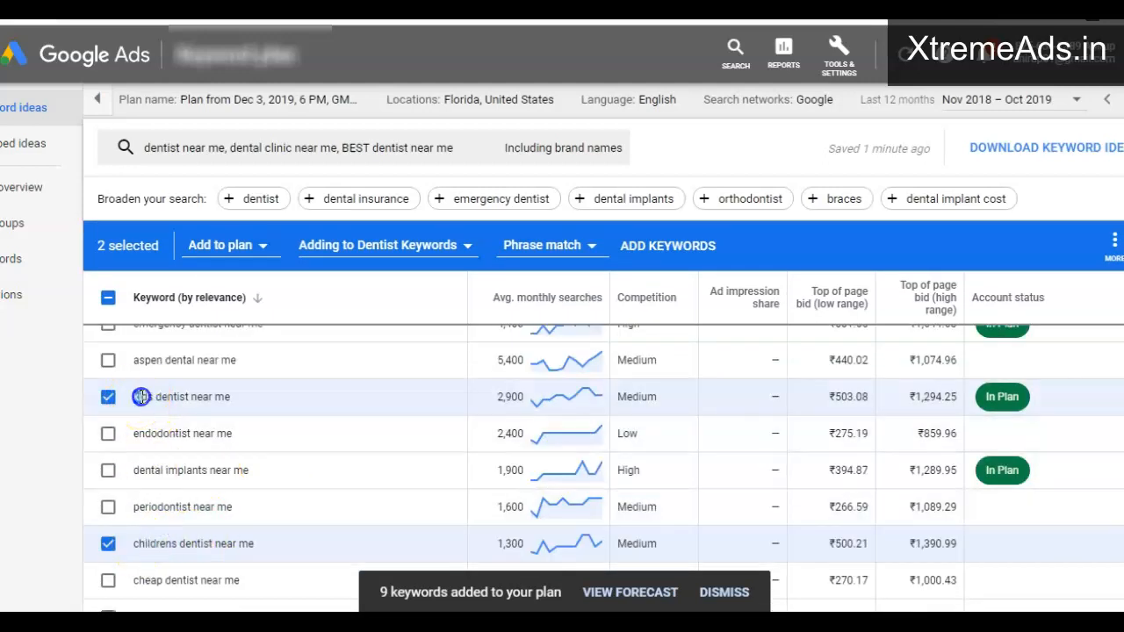
left_click(230, 247)
left_click(210, 279)
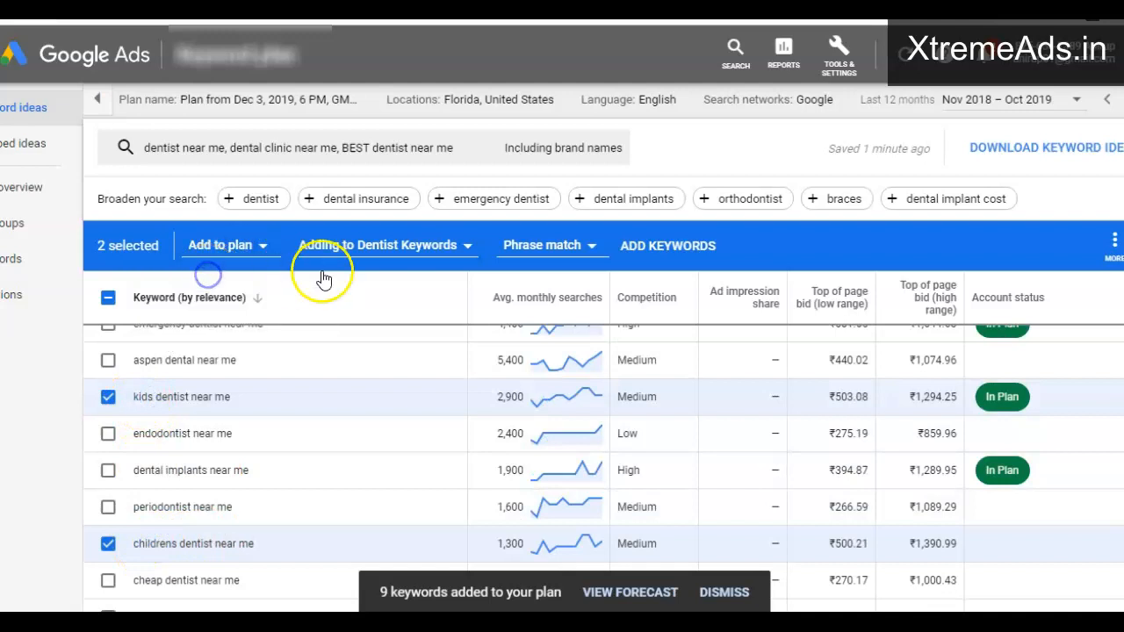
left_click(378, 247)
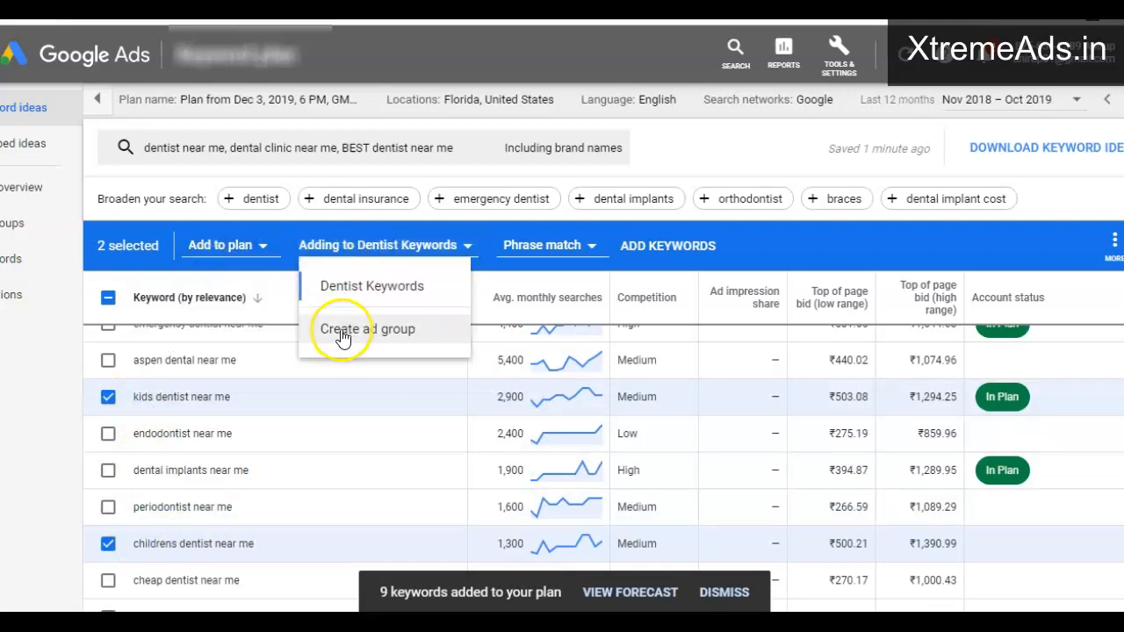
left_click(342, 339)
type("Kids Dentist")
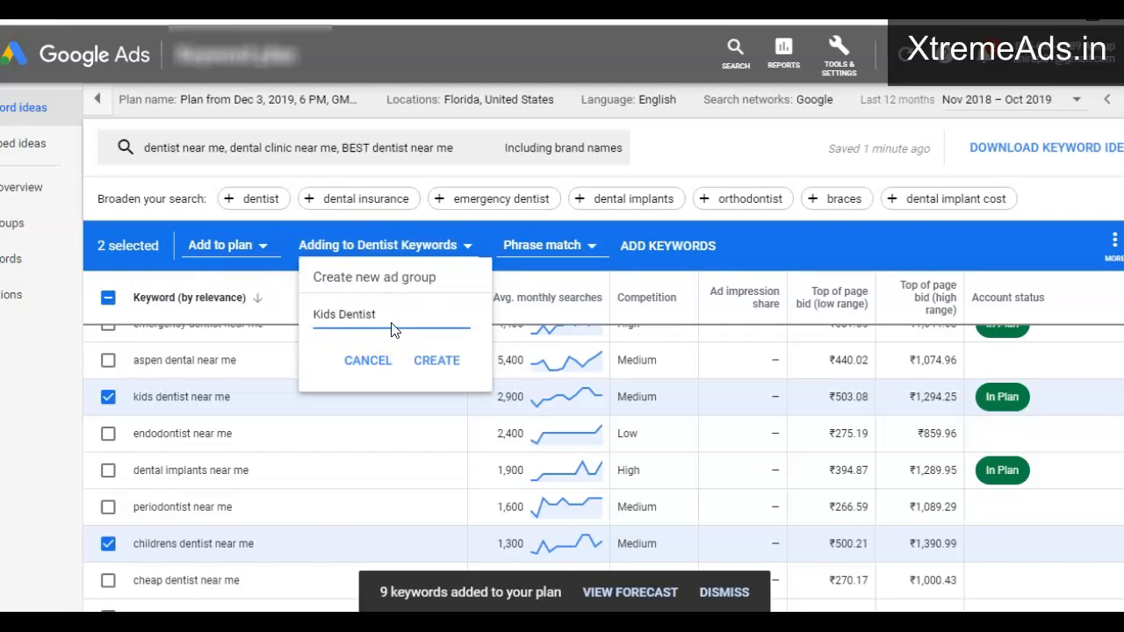
left_click(428, 362)
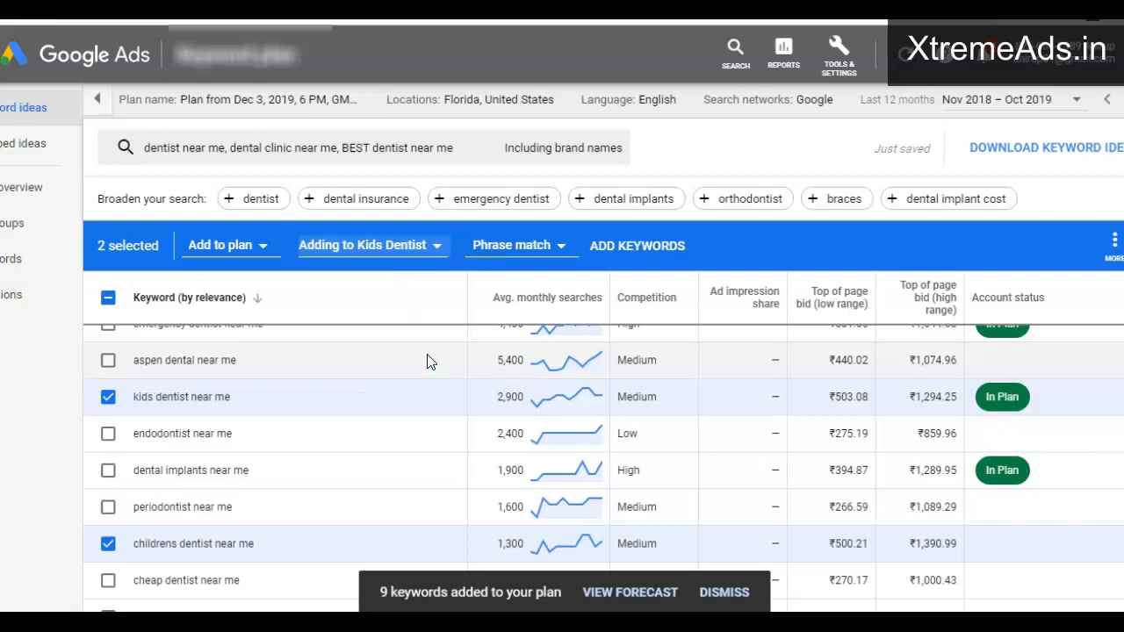
Deselect the kids and childrens dentist keywords and select "orthodontist near me" instead
left_click(108, 396)
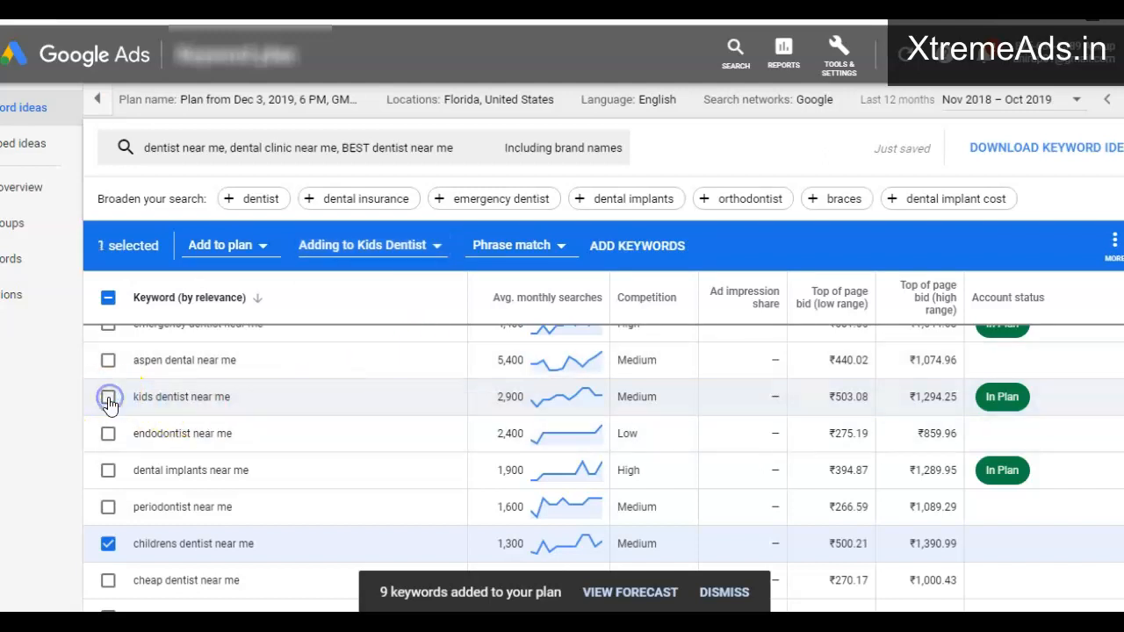
left_click(108, 544)
scroll(158, 423, "up", 2)
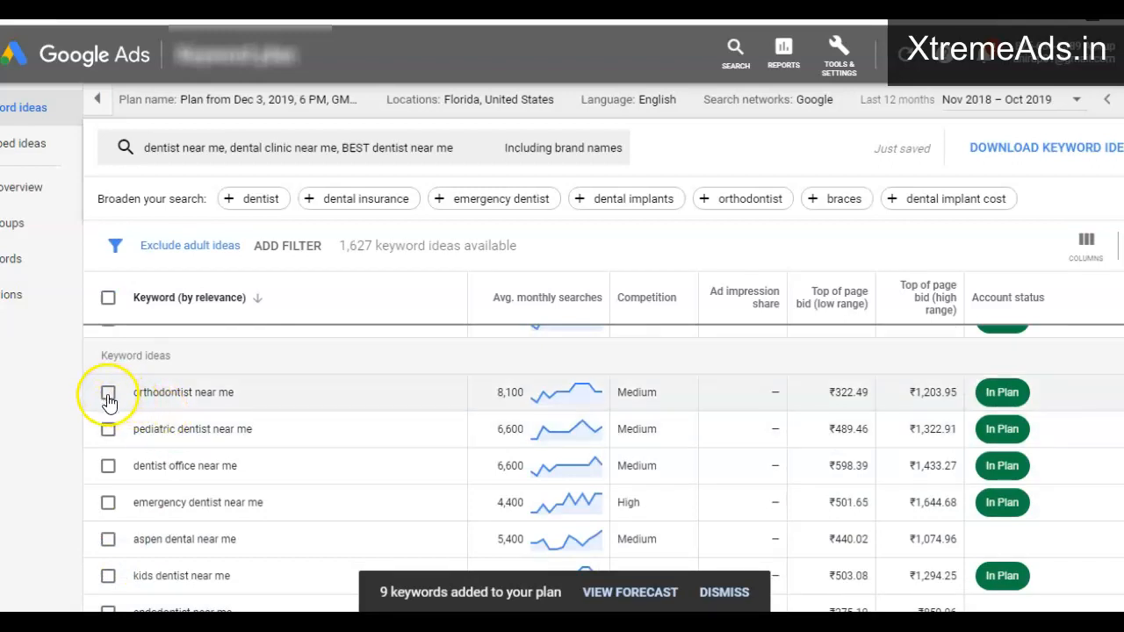
left_click(108, 393)
left_click_drag(133, 393, 192, 393)
right_click(176, 395)
left_click(191, 404)
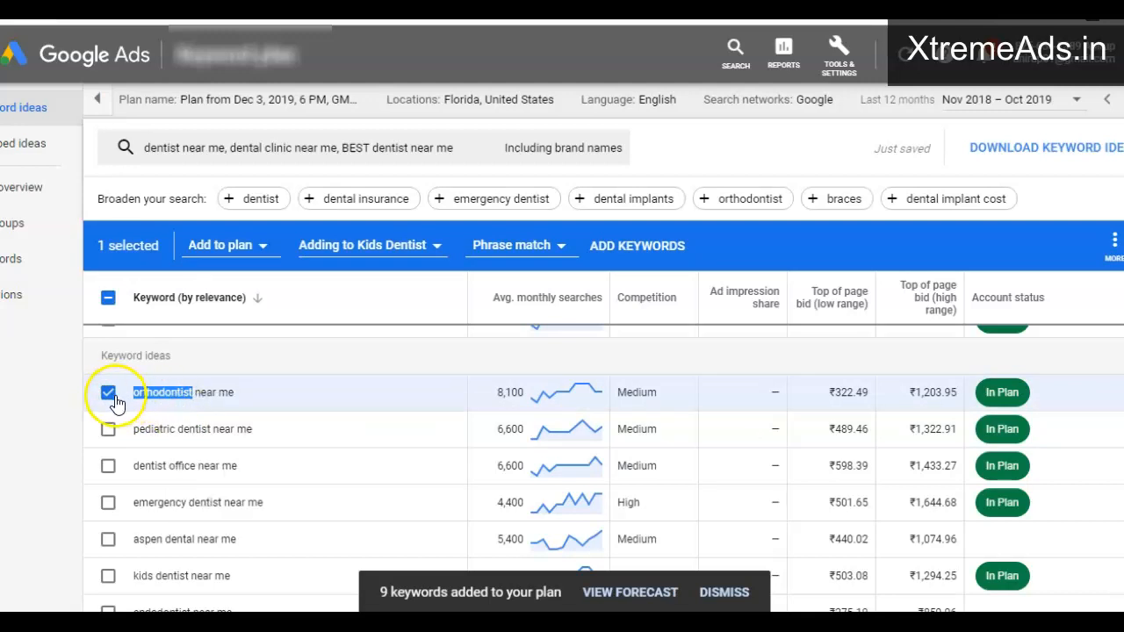
Search the keyword ideas page for "orthodontist" and also select "pediatric orthodontist near me"
scroll(136, 426, "down", 3)
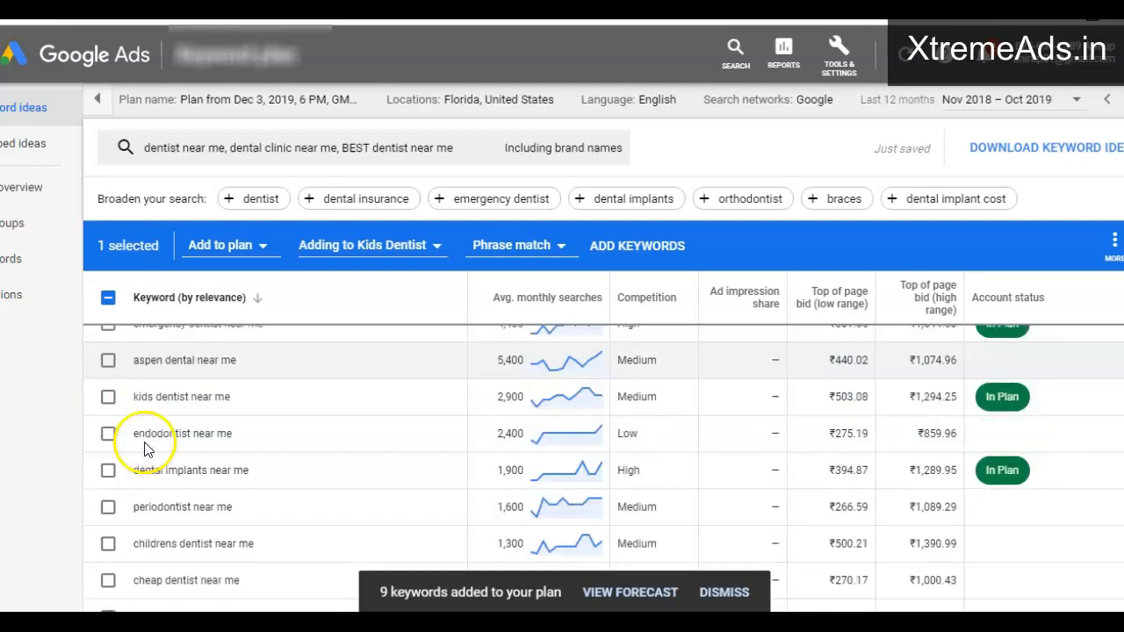
scroll(156, 460, "down", 2)
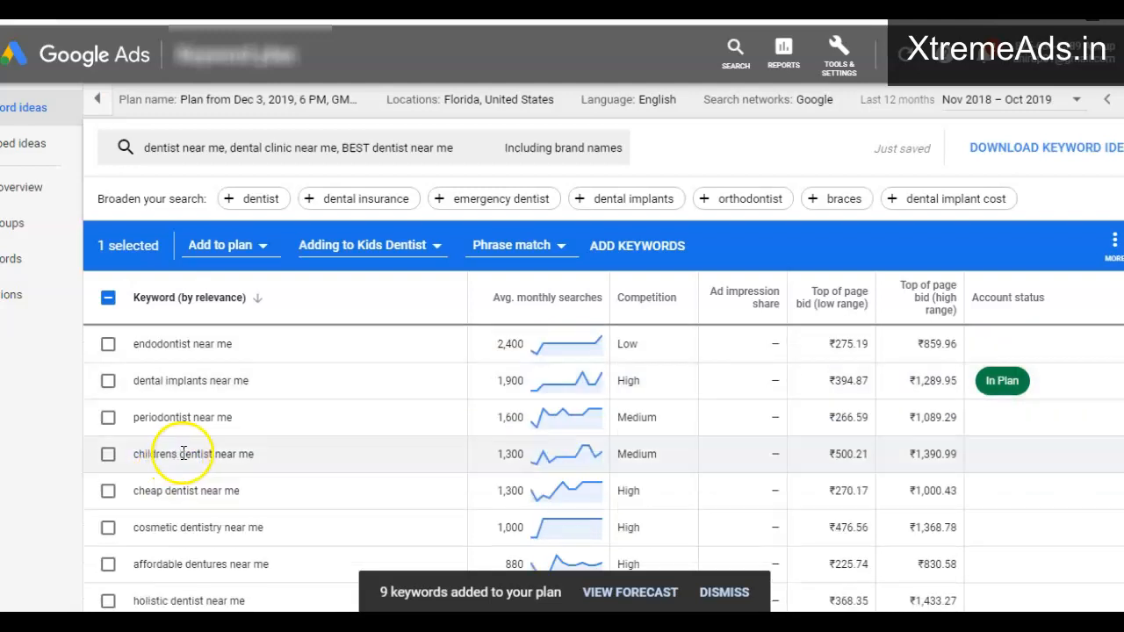
scroll(202, 455, "down", 2)
scroll(233, 456, "down", 5)
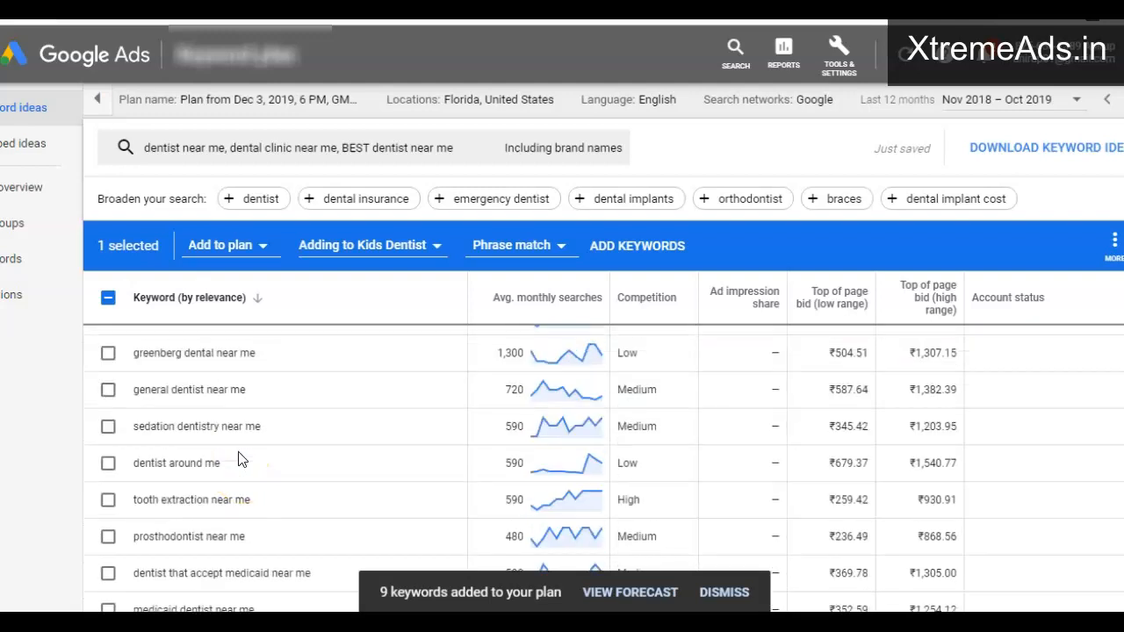
scroll(239, 452, "down", 1)
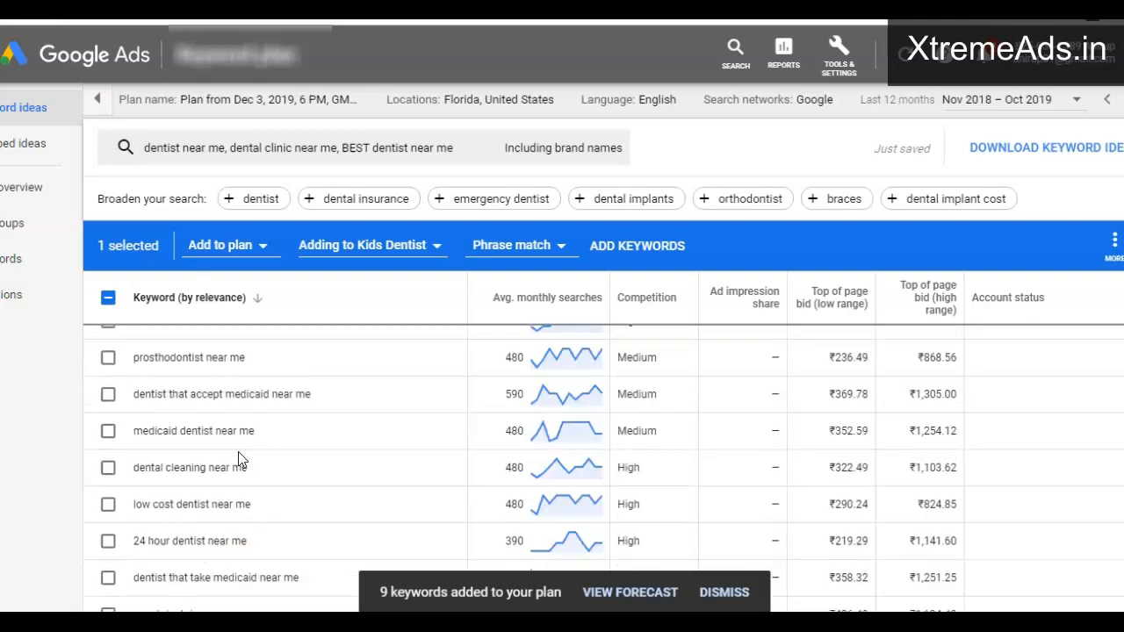
key("ctrl+f")
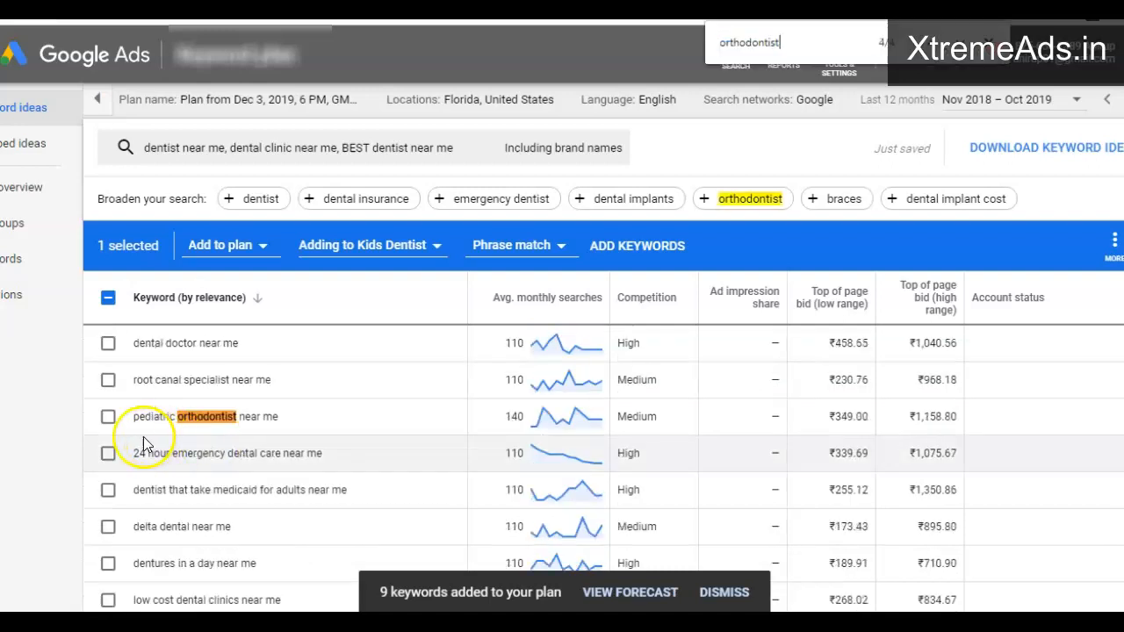
left_click(108, 416)
Look through the remaining keyword ideas for orthodontist terms and add "best orthodontist near me" to the selection
scroll(167, 452, "down", 4)
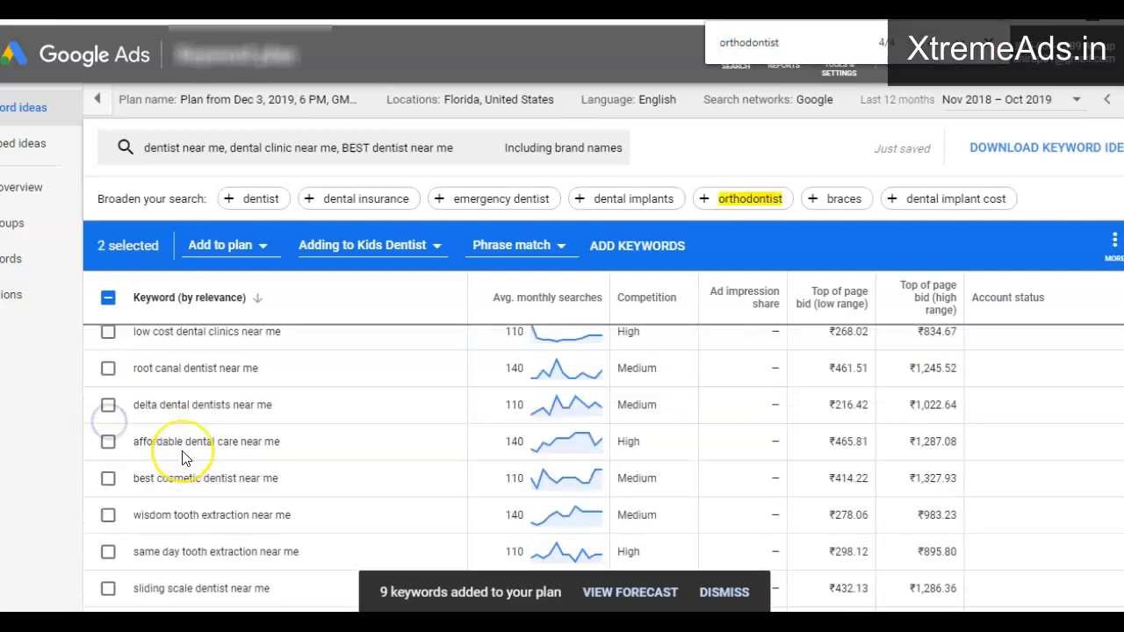
scroll(186, 464, "down", 2)
scroll(188, 455, "down", 5)
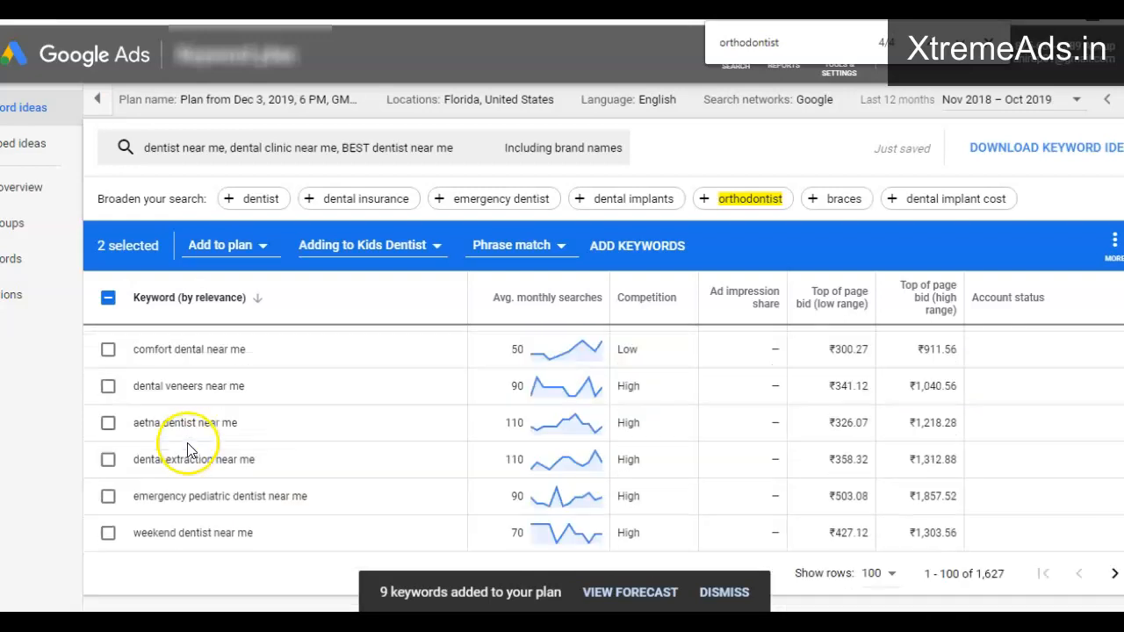
scroll(202, 444, "up", 8)
scroll(202, 451, "up", 12)
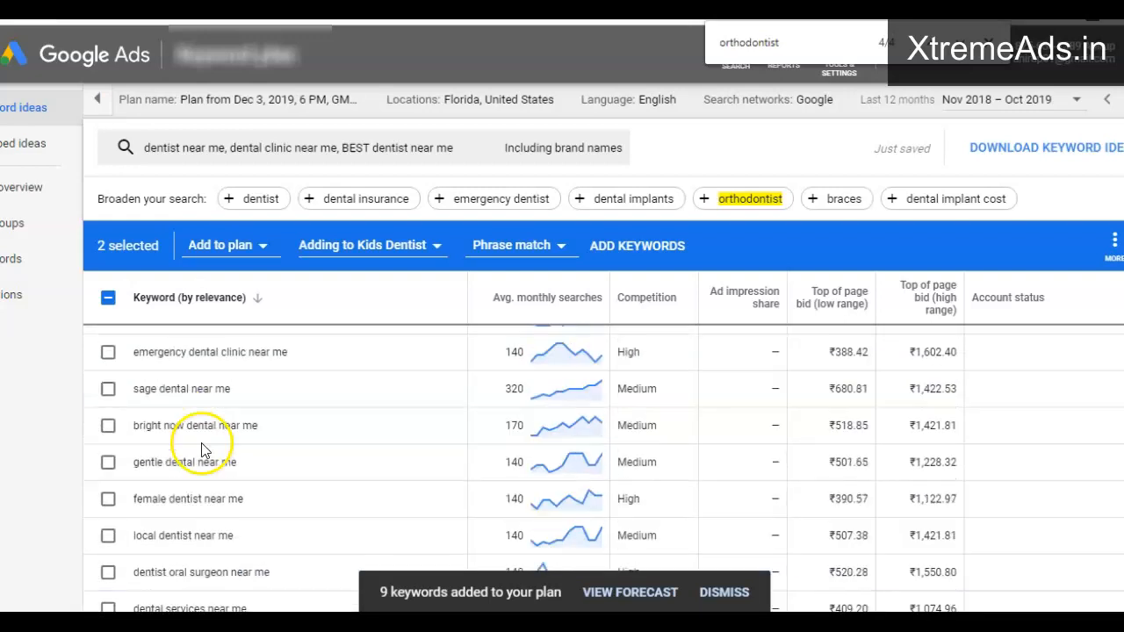
left_click(108, 481)
scroll(176, 477, "up", 5)
scroll(185, 472, "up", 10)
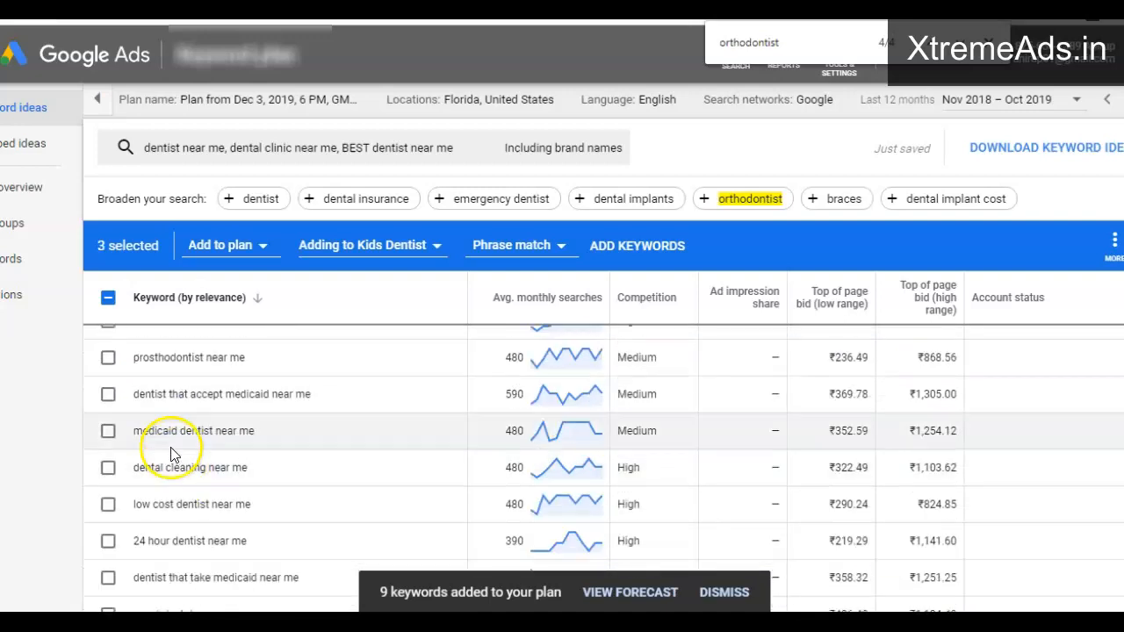
scroll(173, 454, "up", 5)
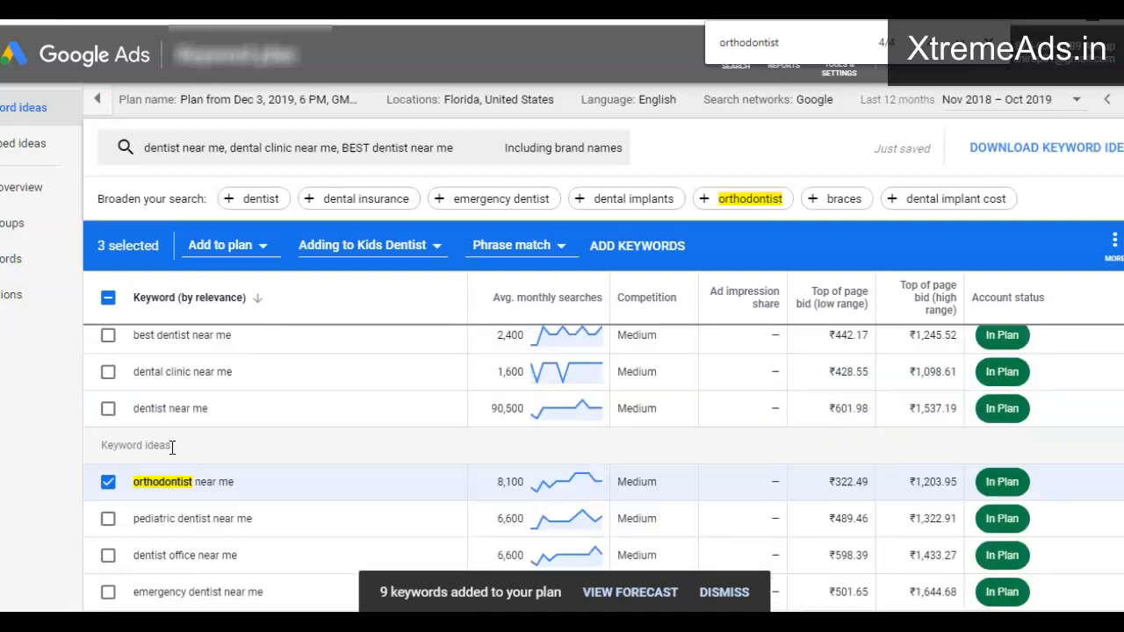
Create an ad group named "orthodontist", add the selected orthodontist keywords to it as phrase match, and close the page search
scroll(176, 452, "up", 3)
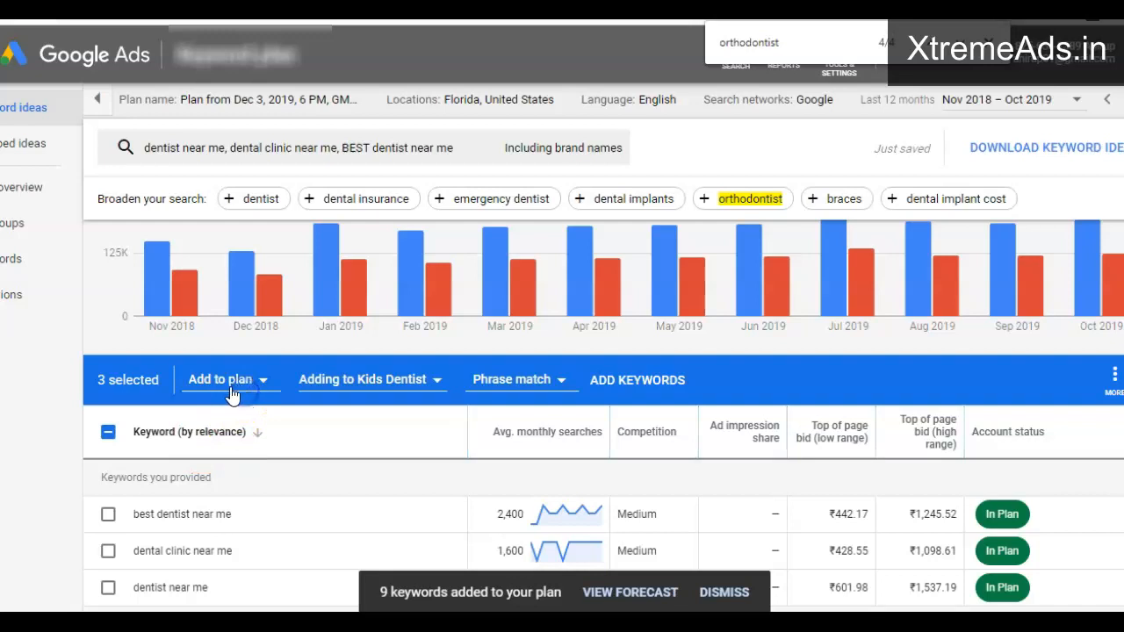
left_click(222, 379)
left_click(170, 409)
left_click(360, 381)
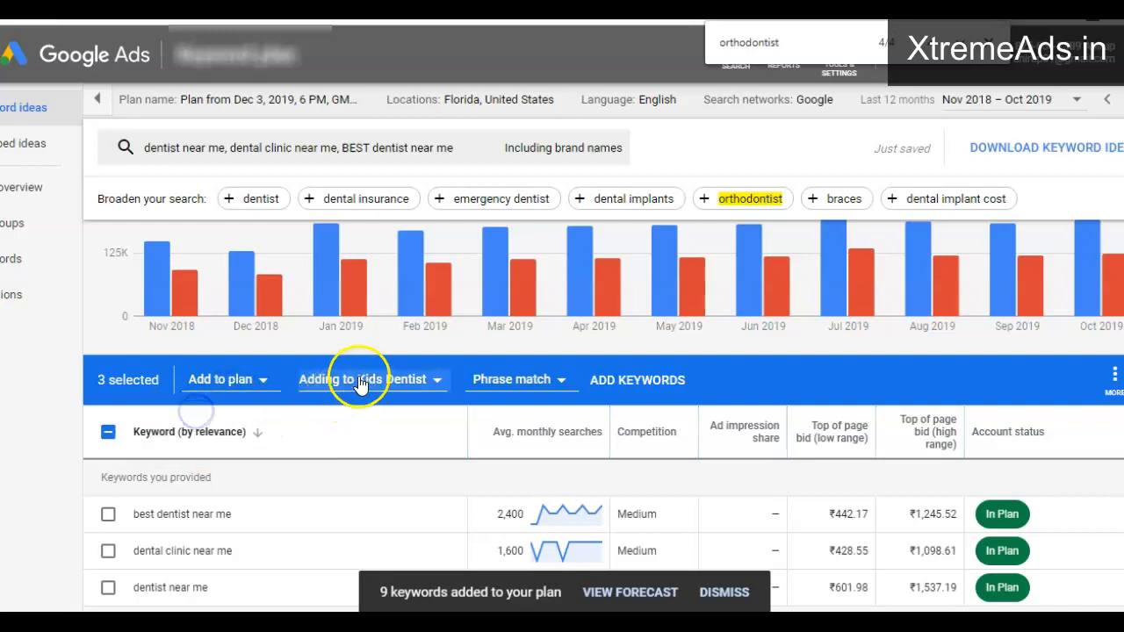
left_click(329, 490)
left_click(334, 492)
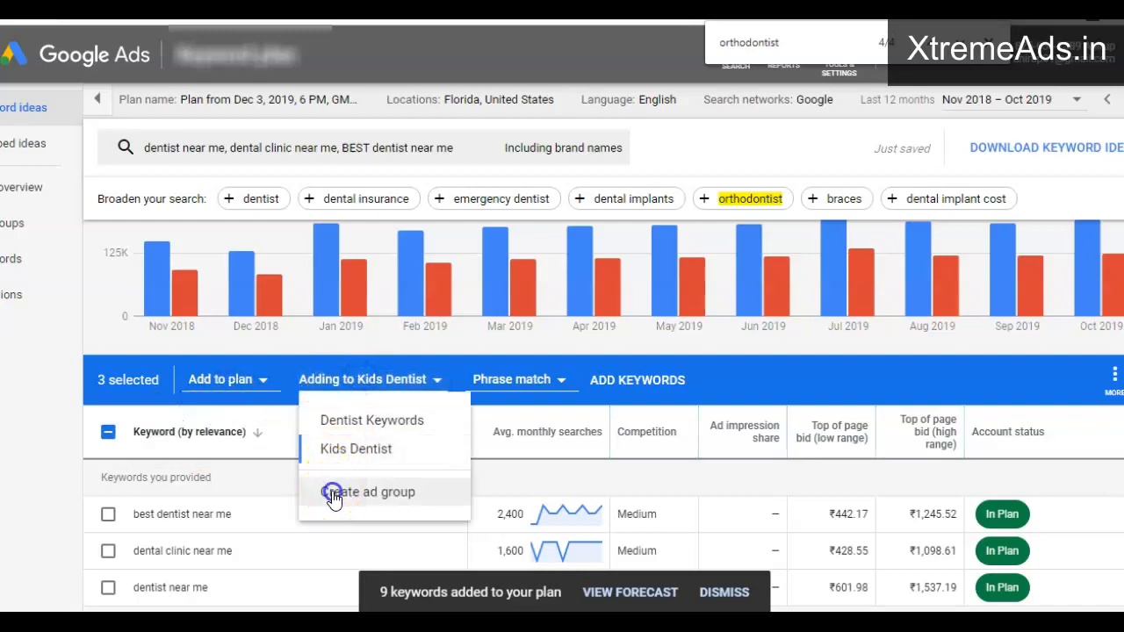
key("ctrl+v")
left_click(409, 495)
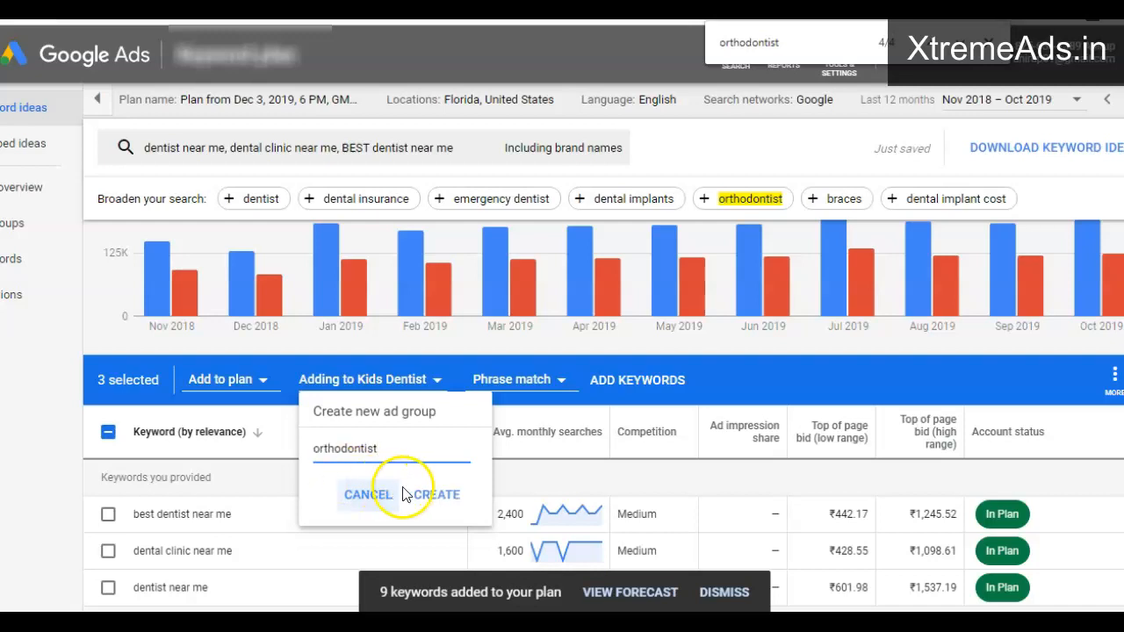
left_click(625, 387)
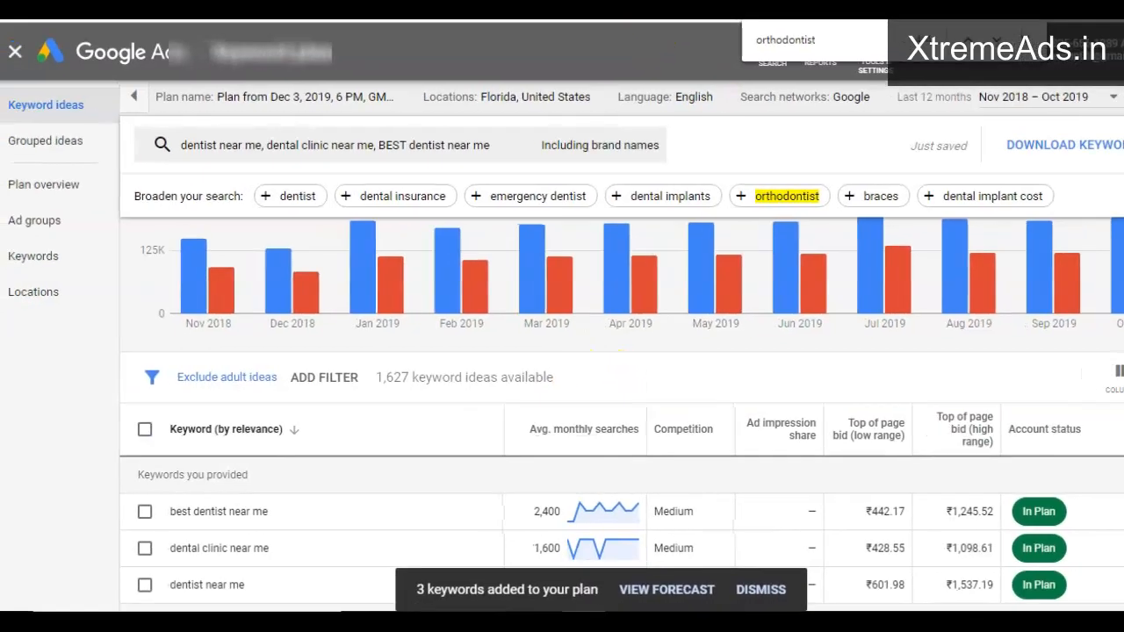
left_click(1020, 44)
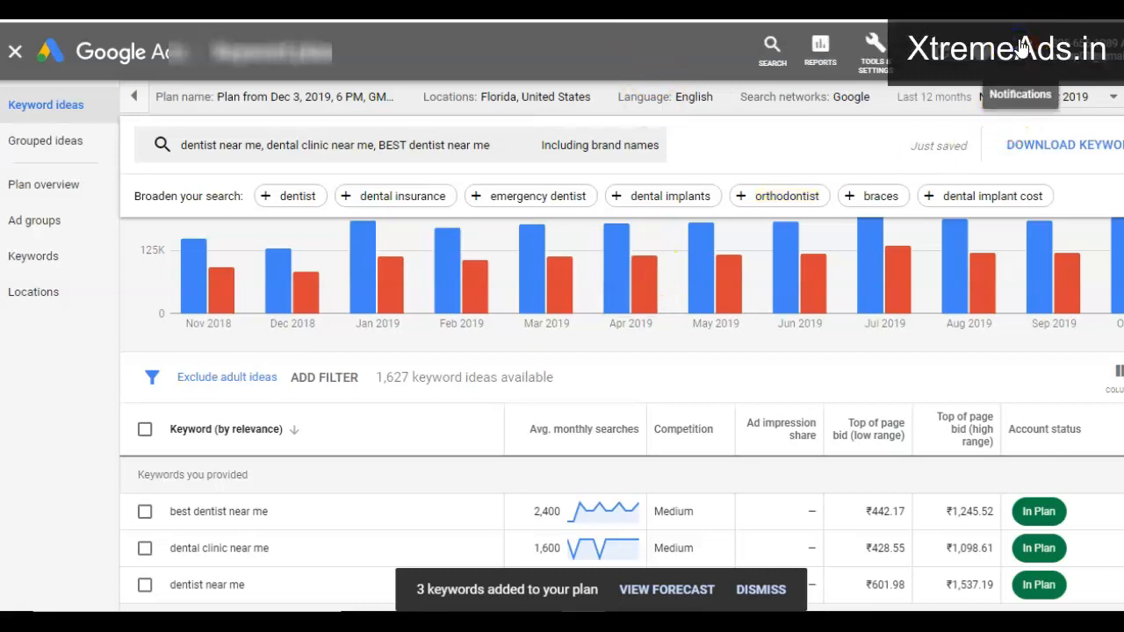
Place a black on-screen note box reading "So, you have seen I just create 2 adgroup for different type of keywords."
key("super+shift+s")
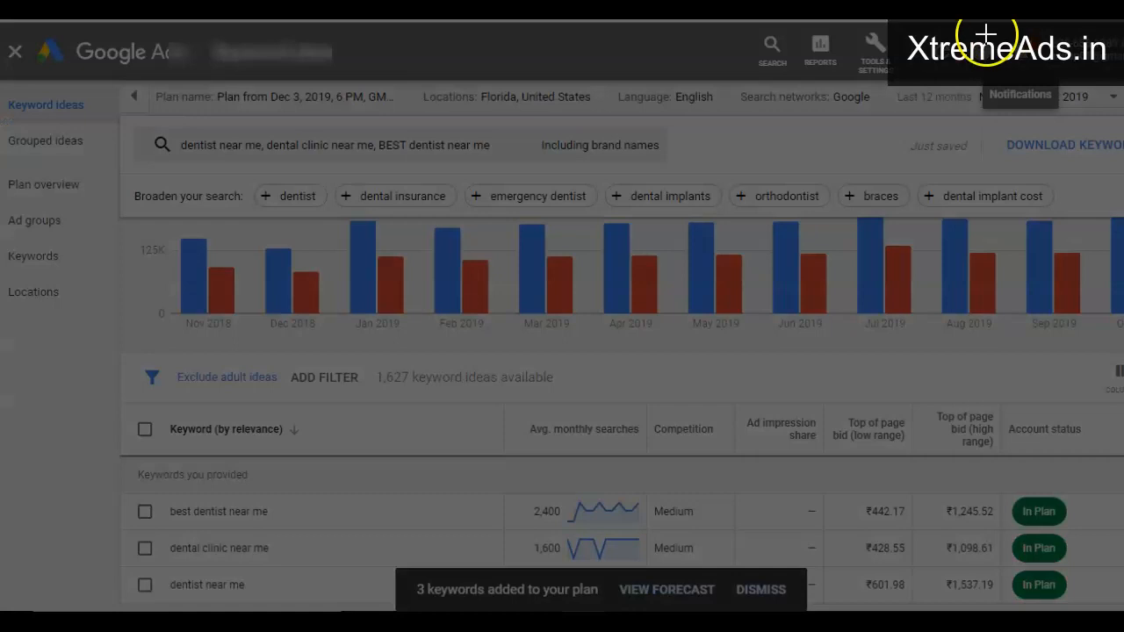
key("Escape")
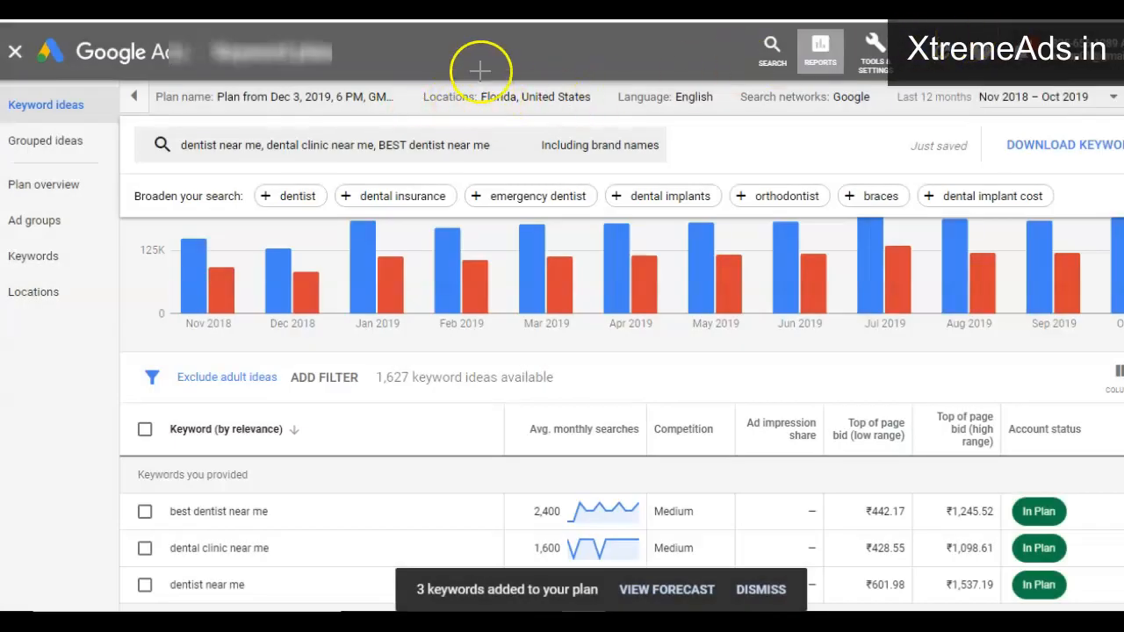
left_click_drag(627, 158, 1096, 585)
left_click(690, 211)
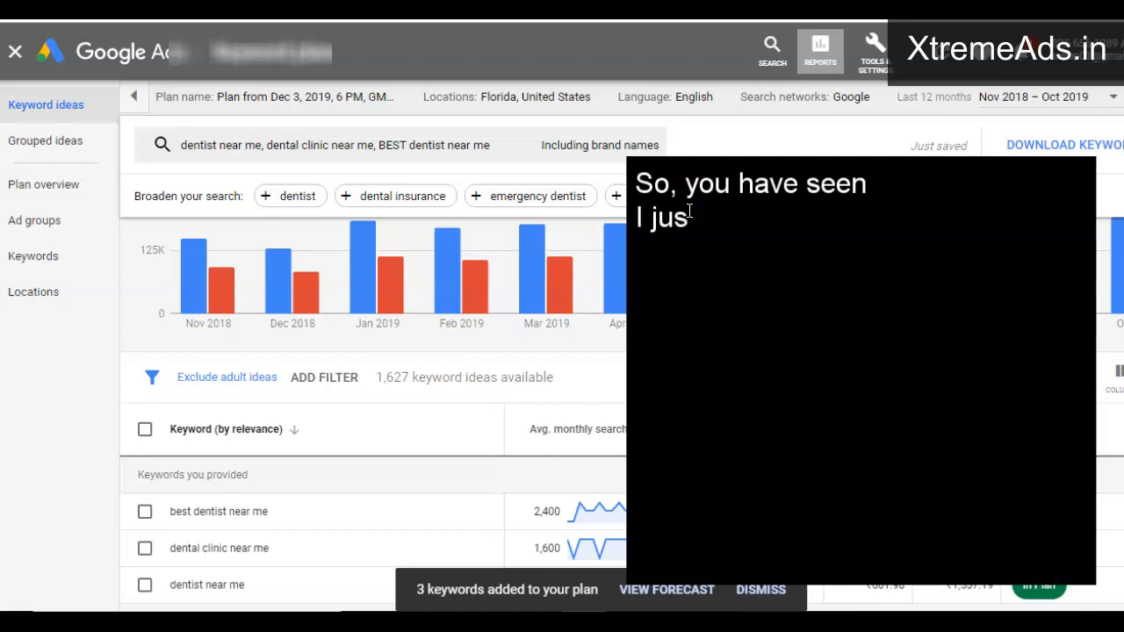
type("reate")
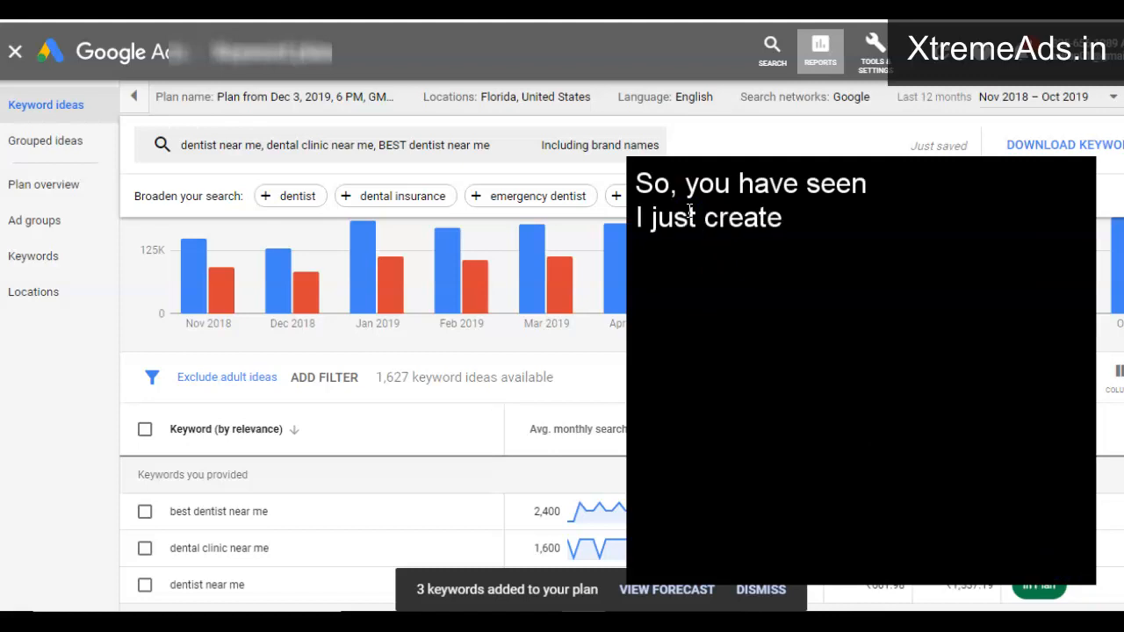
type(" 2 adgroup for different typ")
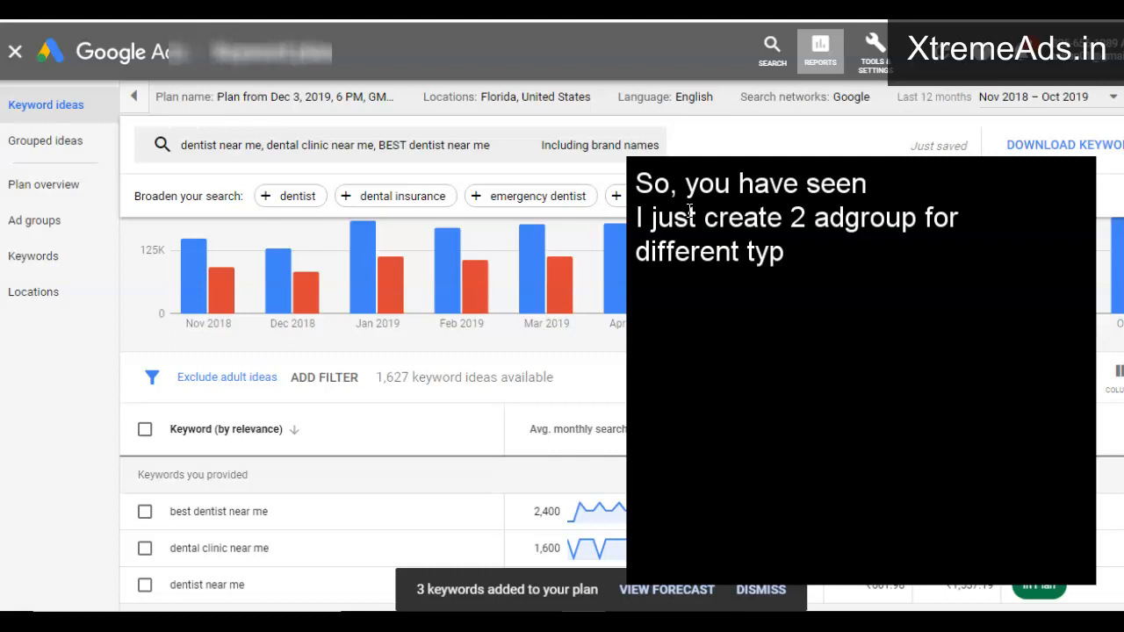
type("e of keywo")
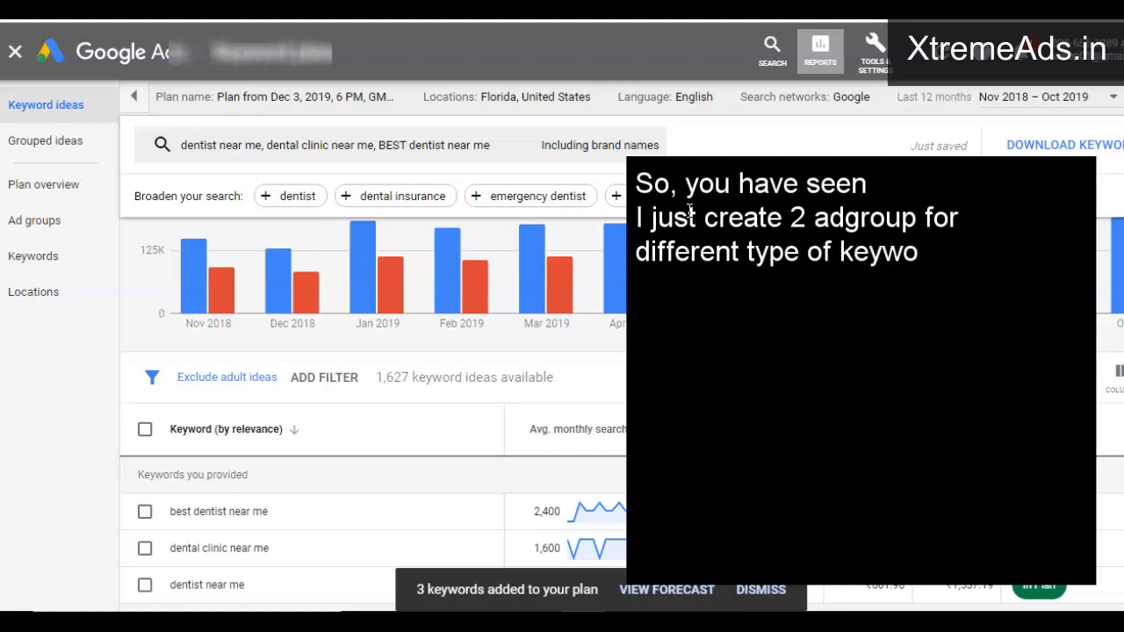
type("rds.")
Add a second paragraph to the note: "You can repeat the process to create many adgroups of similar keywords"
key("Return")
key("Return")
type("You can repeat the process to creat")
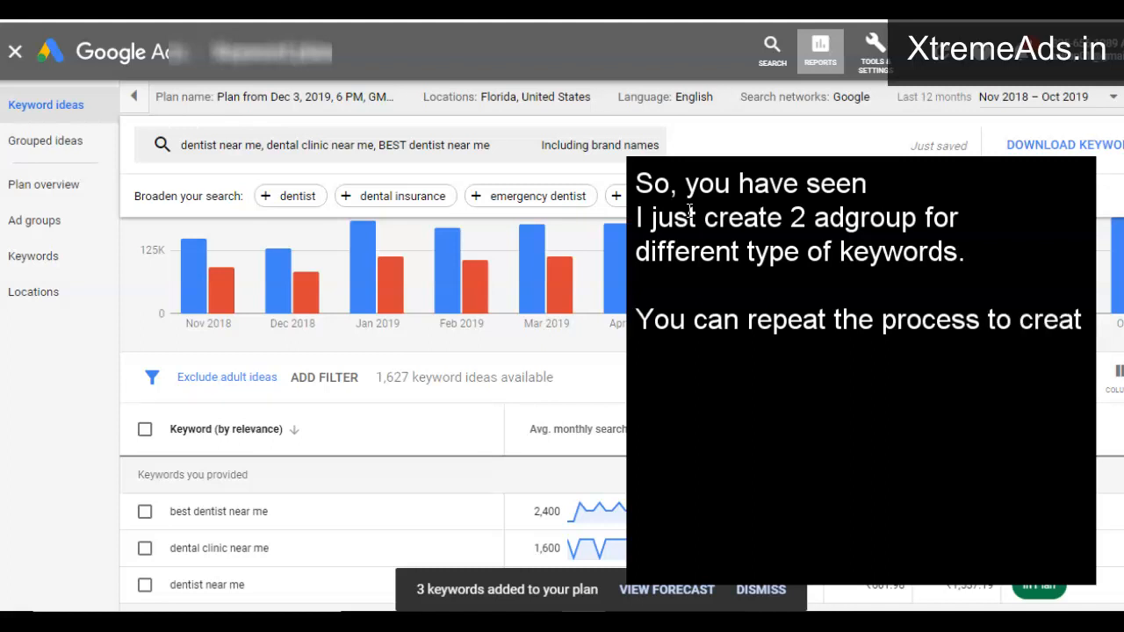
type("e many a")
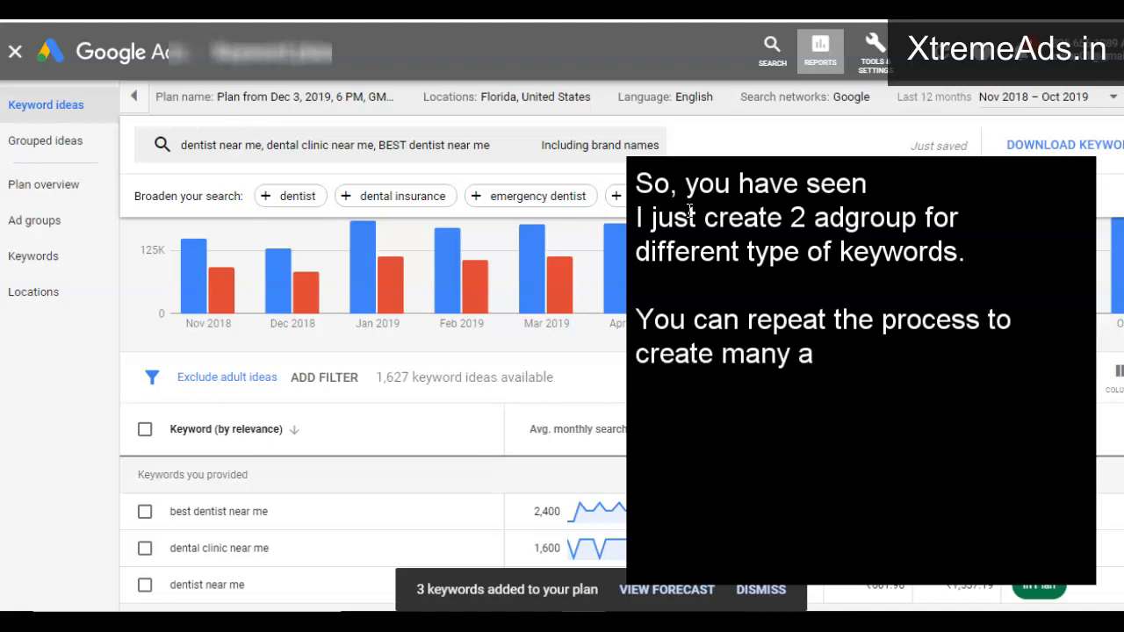
type("dgroups")
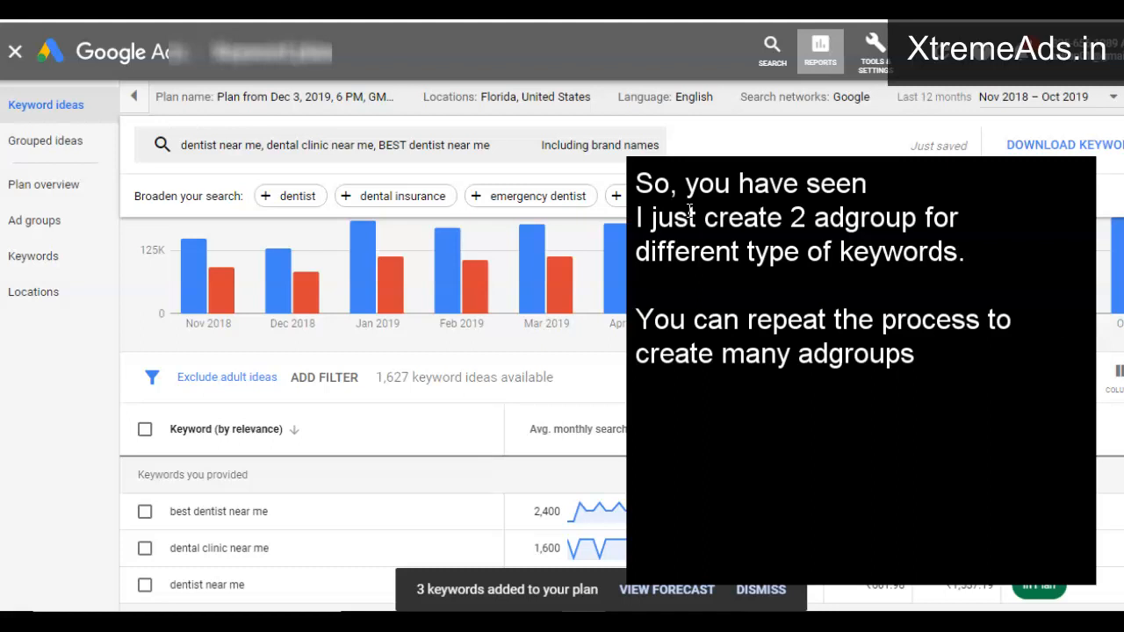
type("of similar keywords")
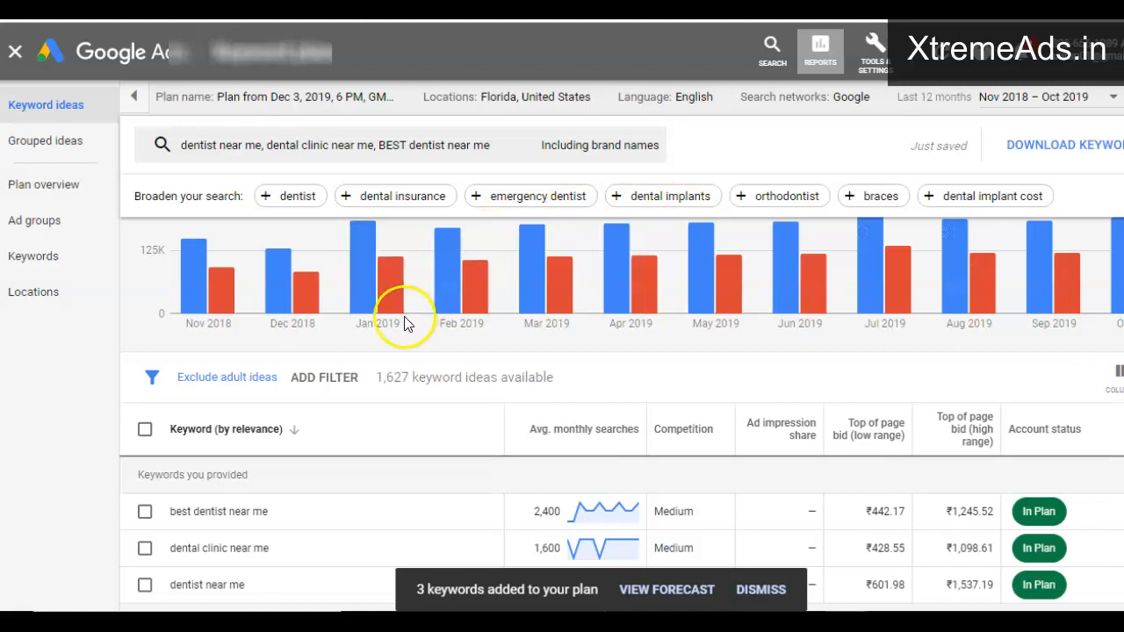
Open the plan overview and review its forecast figures, keyword costs, and device and location breakdowns
mouse_move(397, 307)
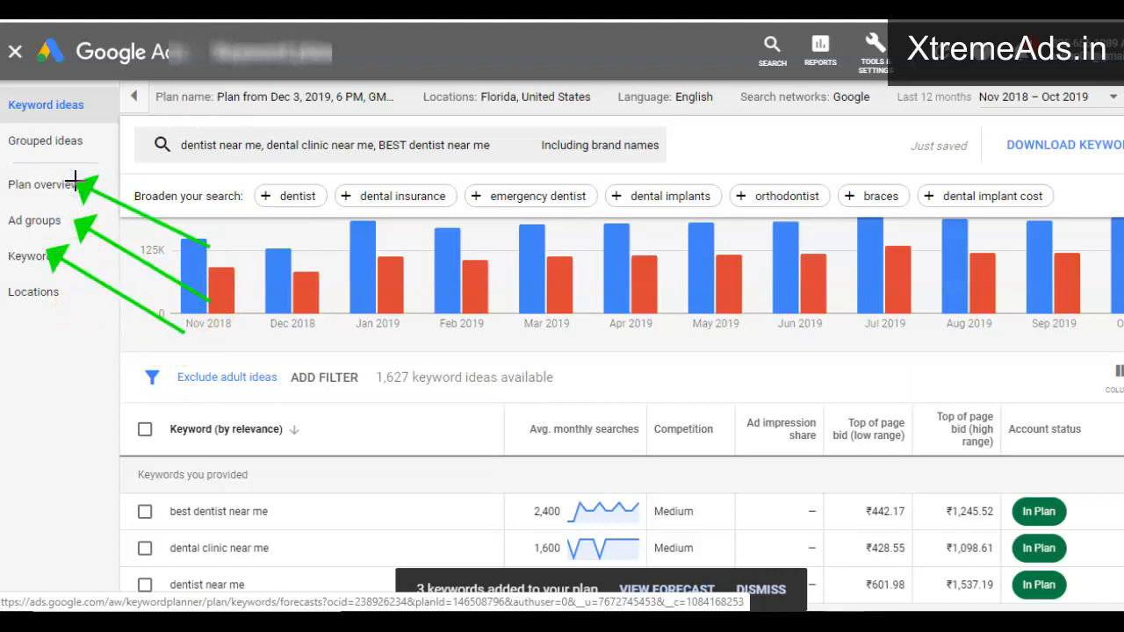
key("Escape")
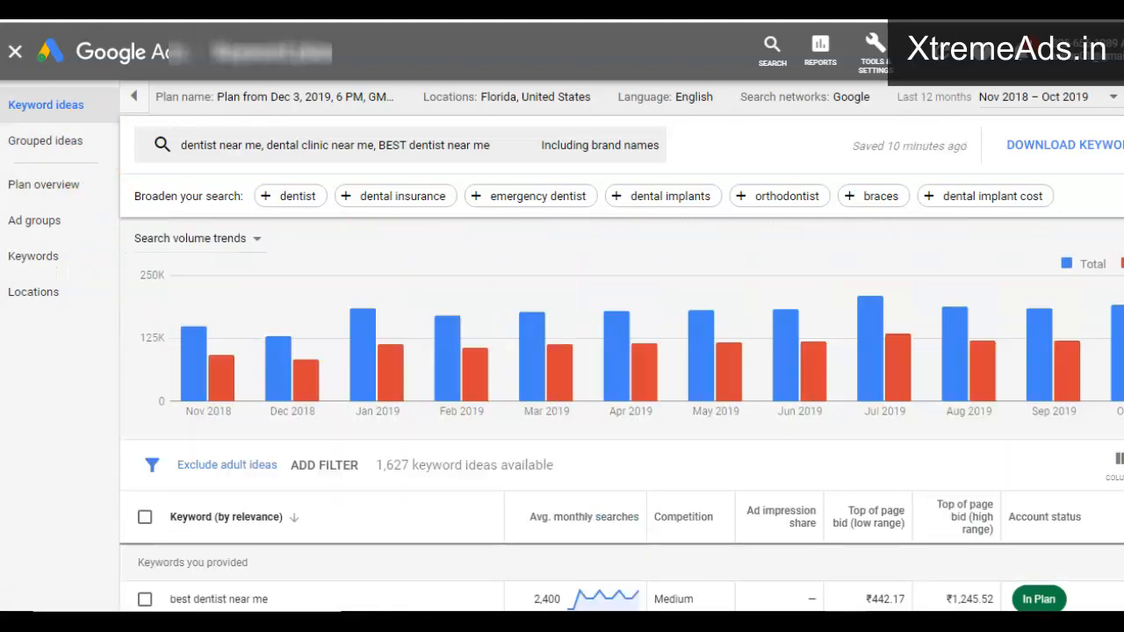
left_click(39, 186)
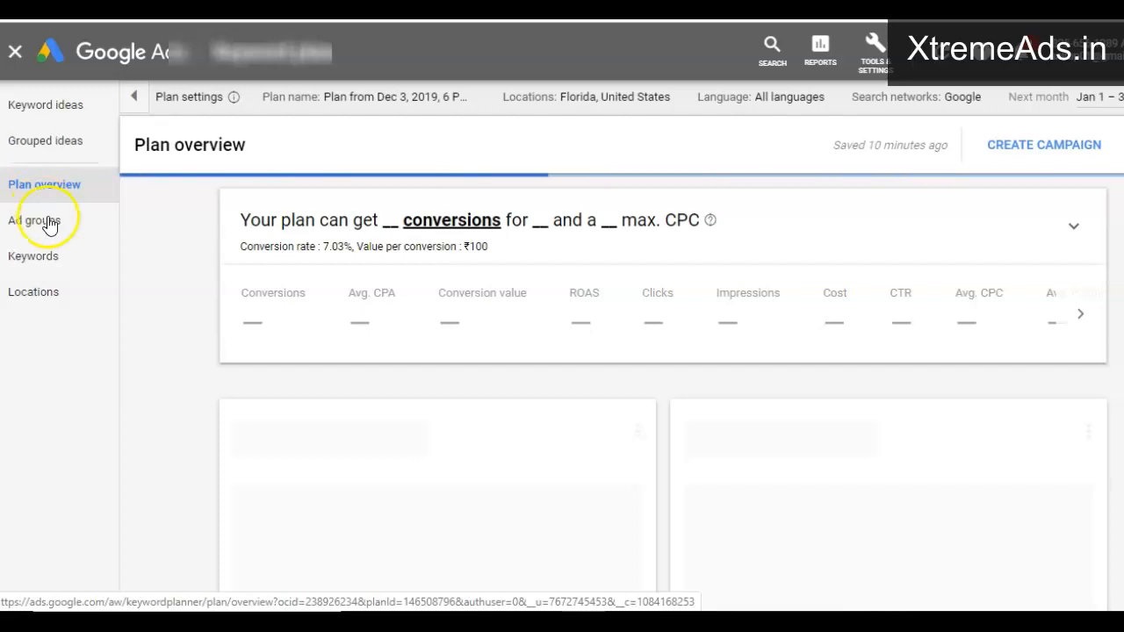
scroll(732, 301, "down", 1)
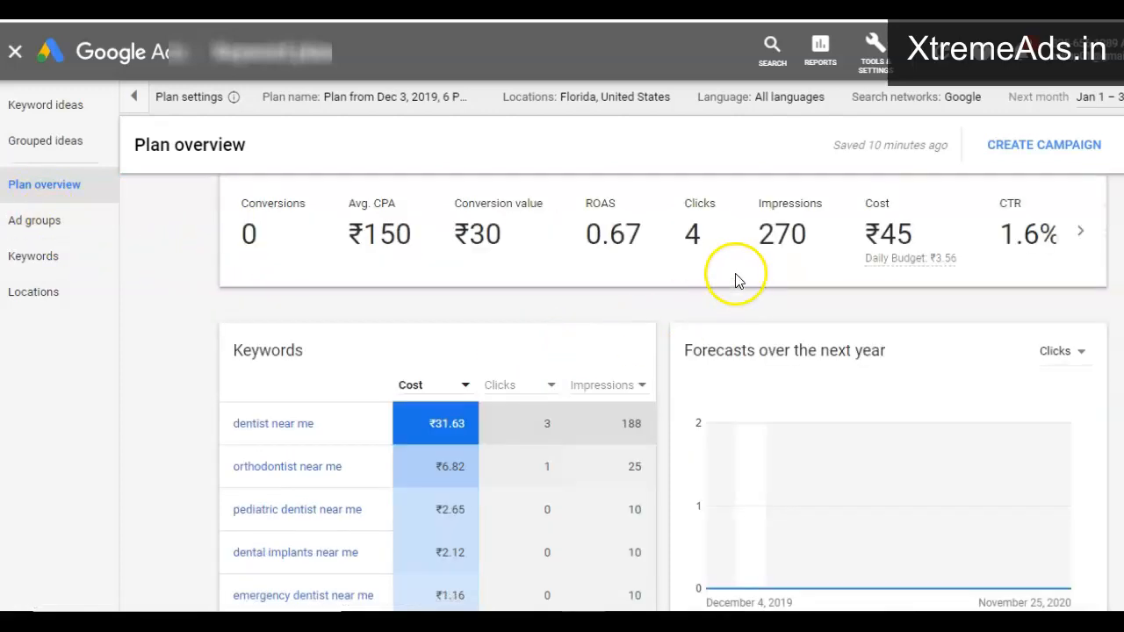
scroll(728, 269, "up", 1)
scroll(377, 332, "down", 6)
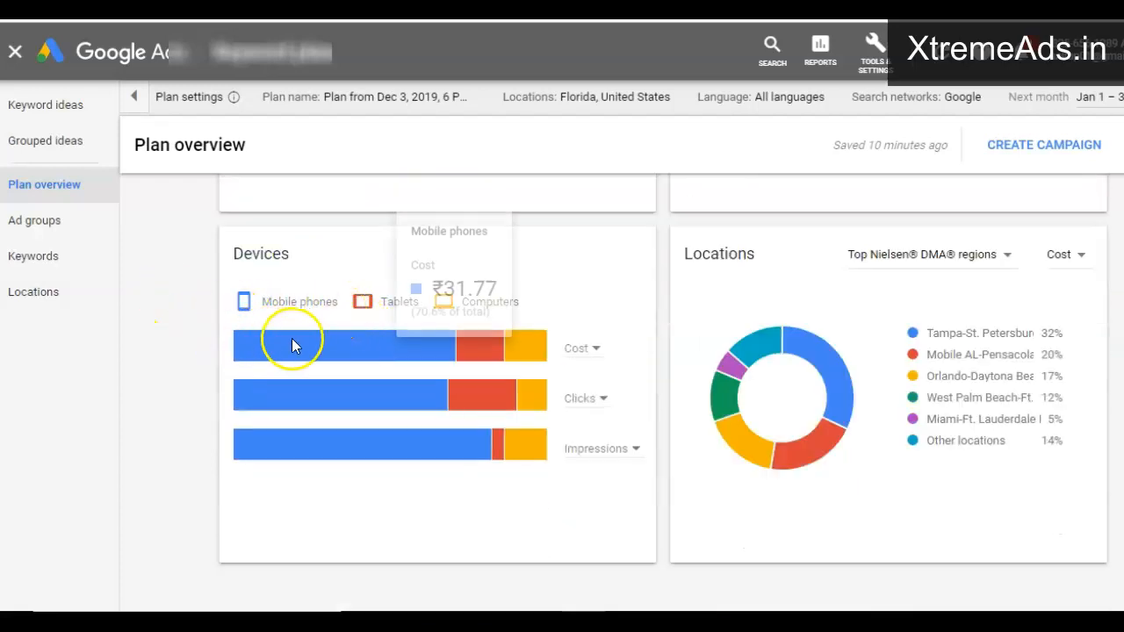
scroll(220, 346, "up", 1)
scroll(220, 346, "up", 3)
Examine the plan's ad group forecasts and the keyword forecasts with the ad group assigned to each keyword
left_click(27, 225)
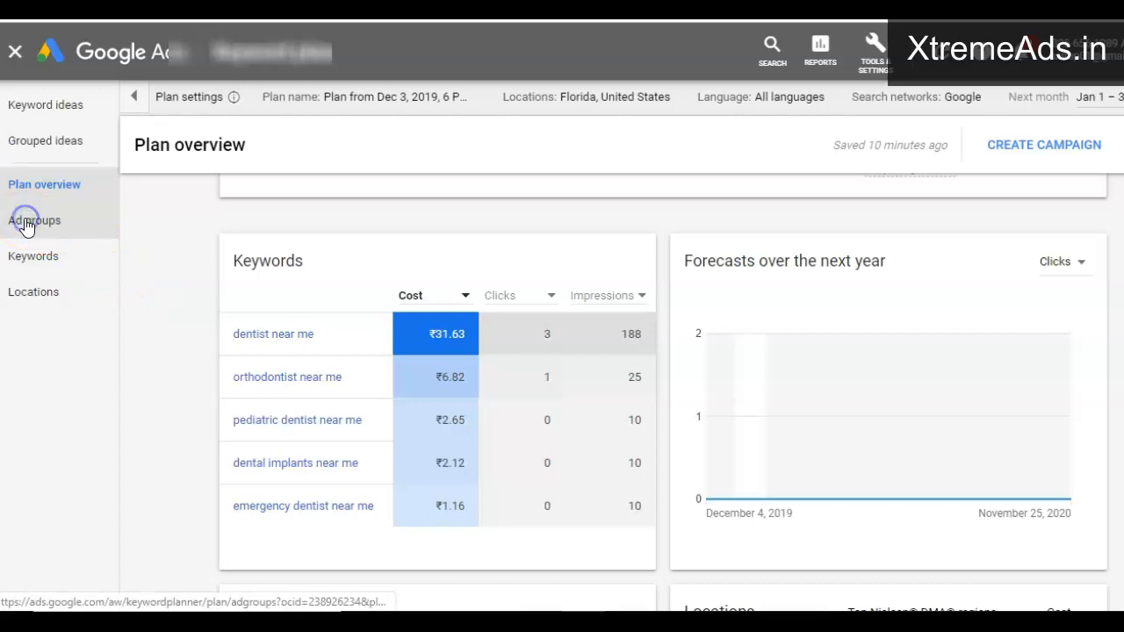
scroll(196, 289, "down", 1)
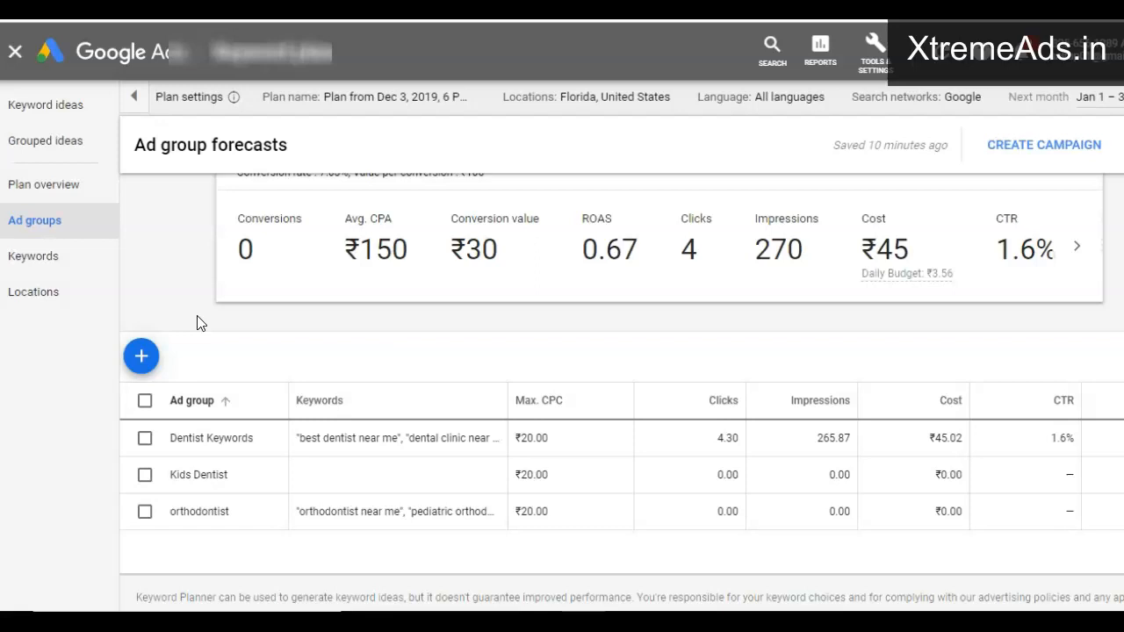
left_click(35, 264)
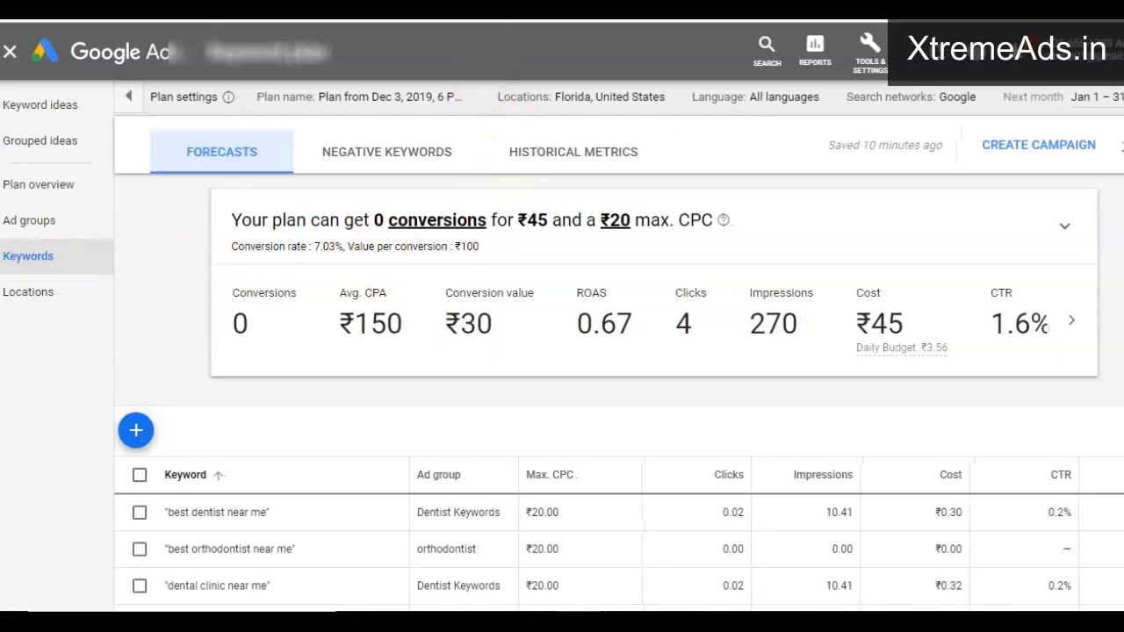
scroll(188, 460, "down", 5)
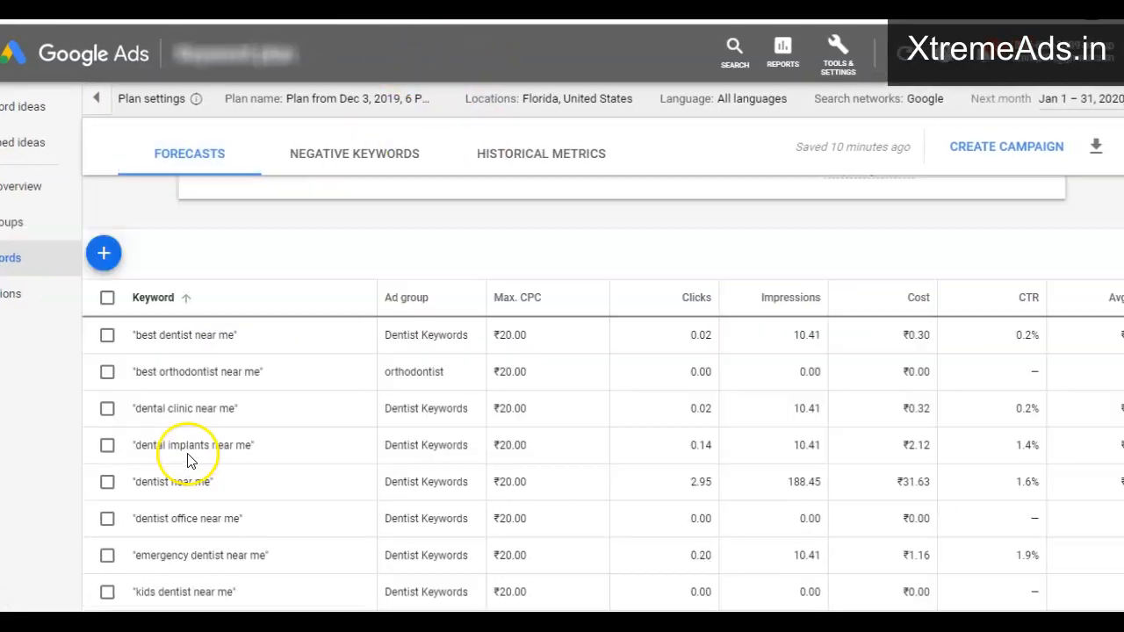
Show the download options for the plan's forecasts and historical metrics
scroll(395, 435, "up", 2)
scroll(514, 436, "up", 3)
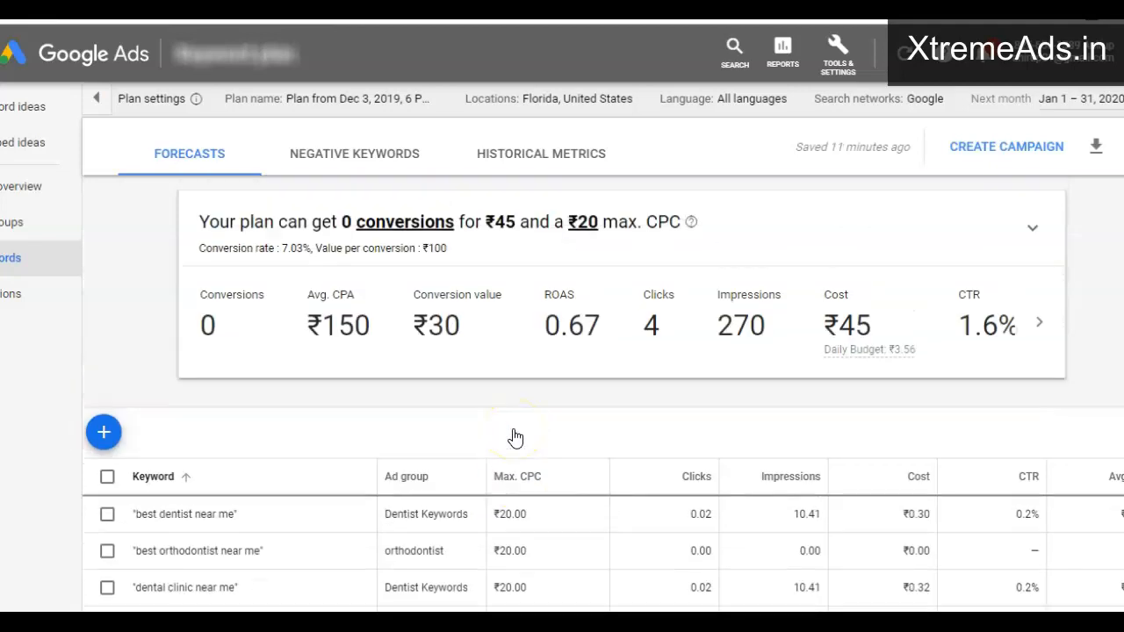
left_click(1096, 155)
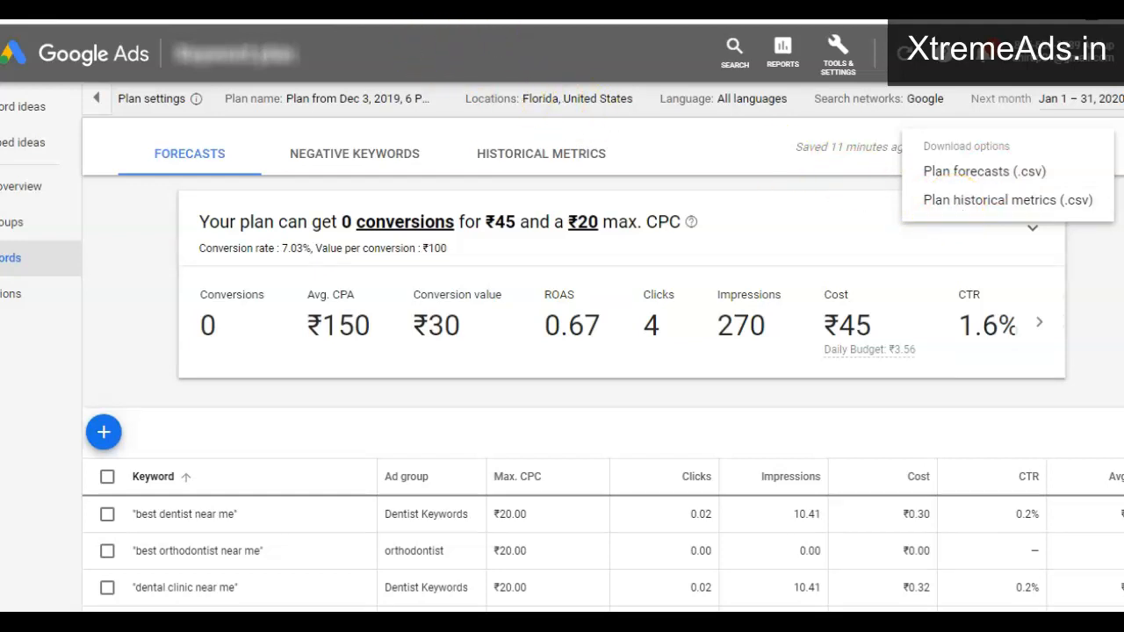
Place a black on-screen note box reading "Here you can download your keywords with adgroup" and, on a new line, "and you can use it while creating your campaign"
left_click_drag(208, 176, 539, 550)
left_click(266, 243)
type("Here you can d")
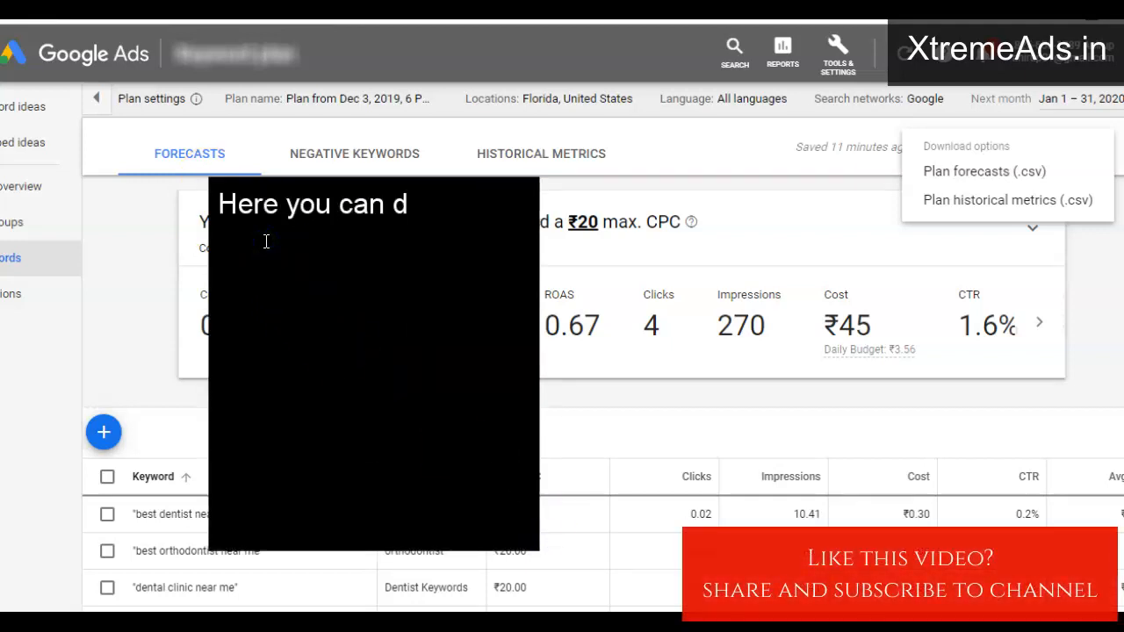
type("ownload you")
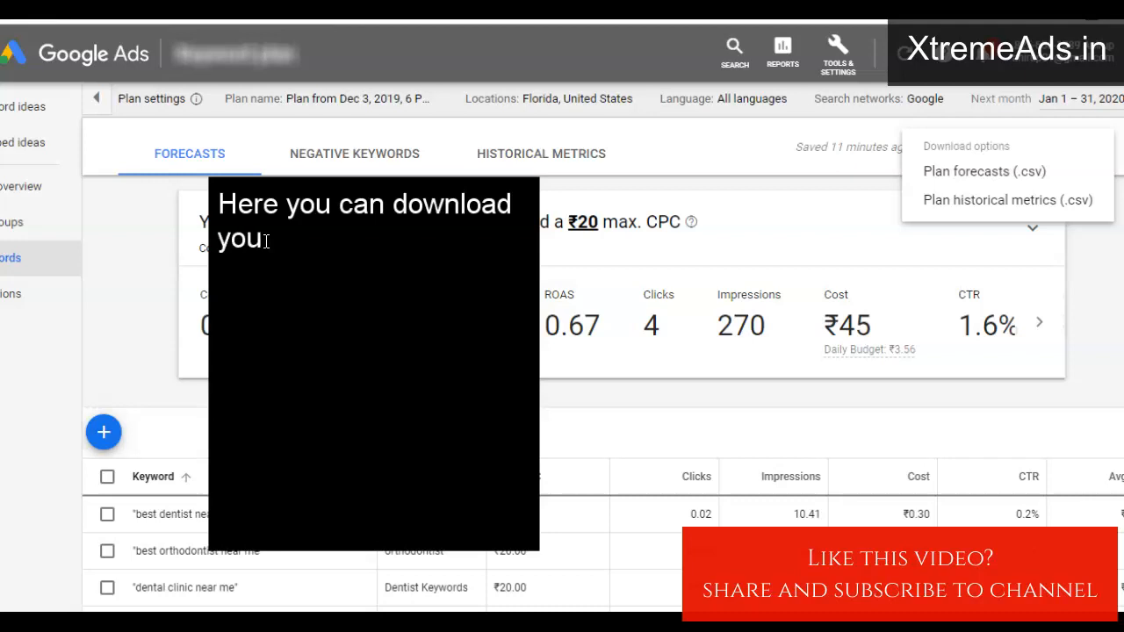
type("r keywords with adgroup")
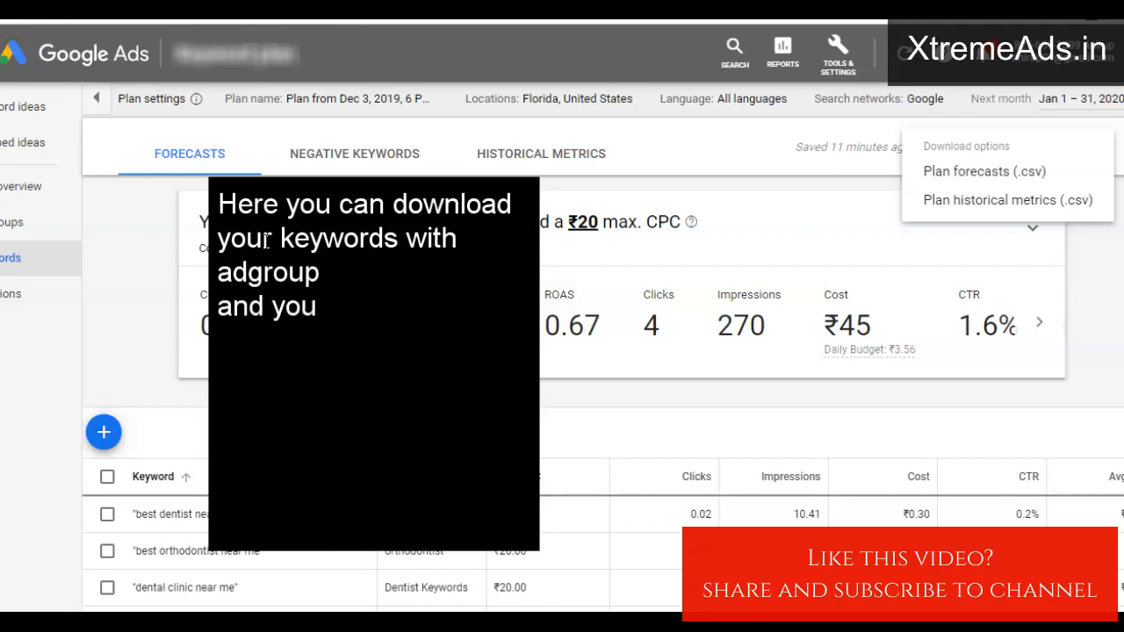
key("Return")
type("and you can use it while creating y")
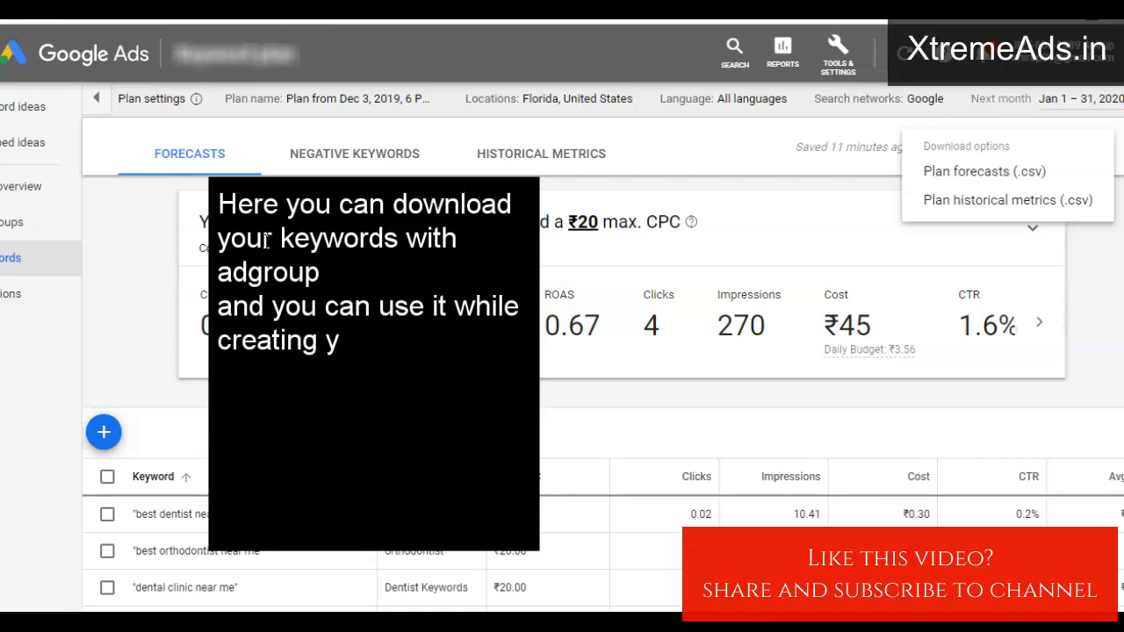
type("our campaign")
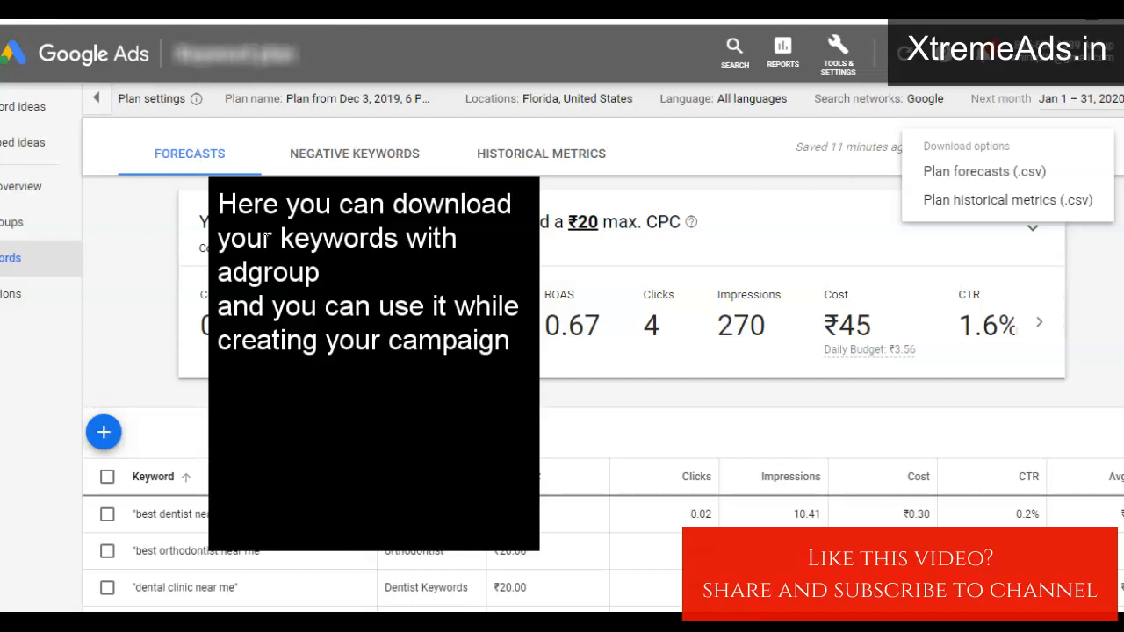